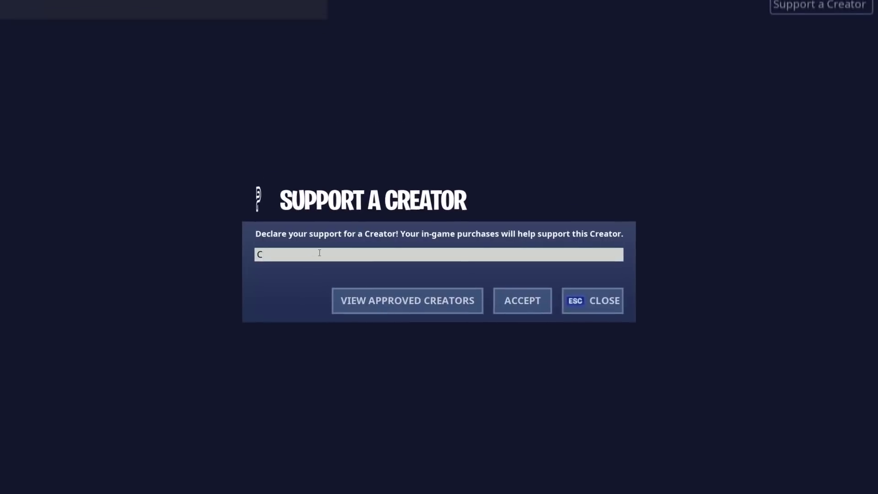
- Enter a creator code beginning with CRUZ- as the creator to support
{"action": "type", "text": "RUZ-"}
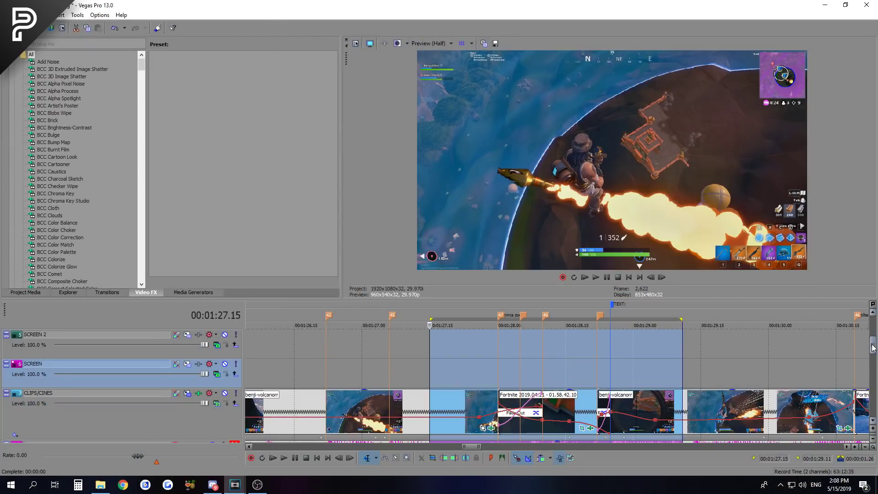
- Preview the finished scope zoom transition around 00:01:28 on the timeline
{"action": "mouse_move", "coordinate": [871, 344]}
{"action": "left_mouse_down"}
{"action": "mouse_move", "coordinate": [872, 326]}
{"action": "mouse_move", "coordinate": [872, 348]}
{"action": "left_mouse_up"}
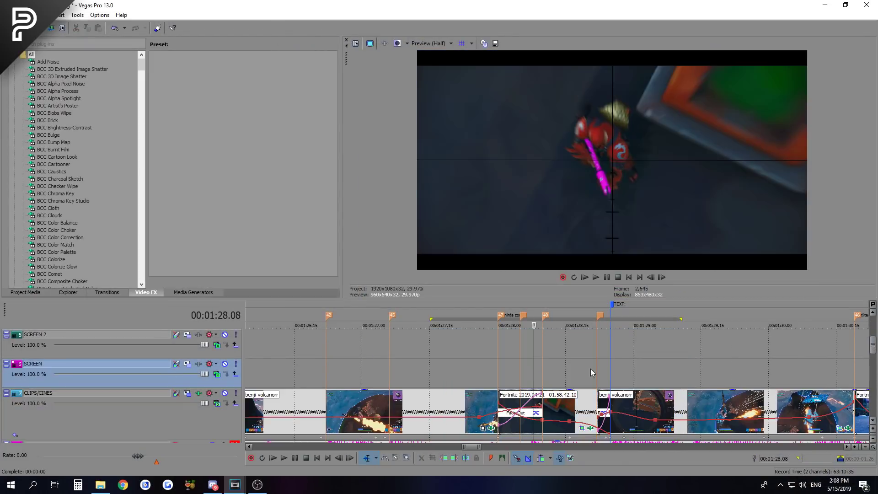
{"action": "key", "text": "Return"}
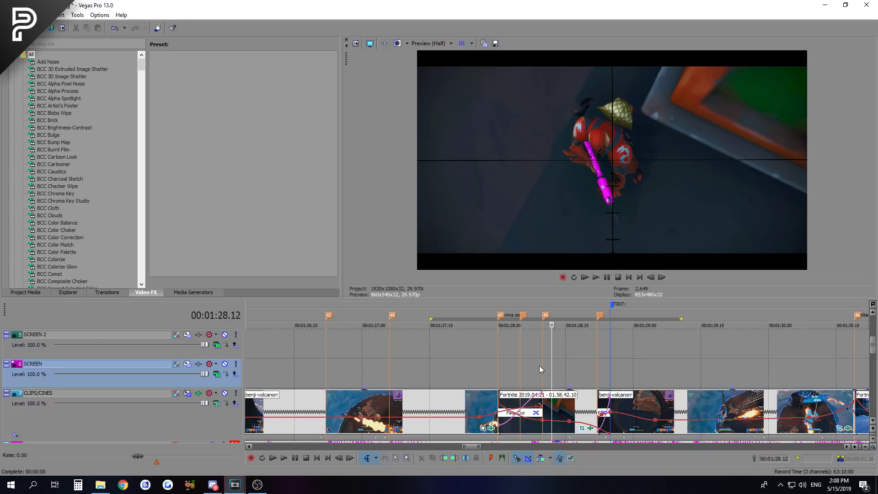
{"action": "key", "text": "space"}
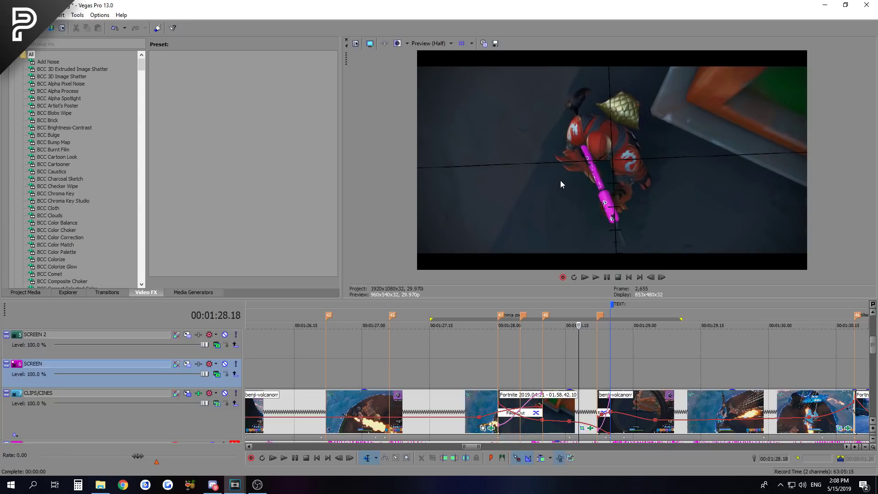
{"action": "key", "text": "Left"}
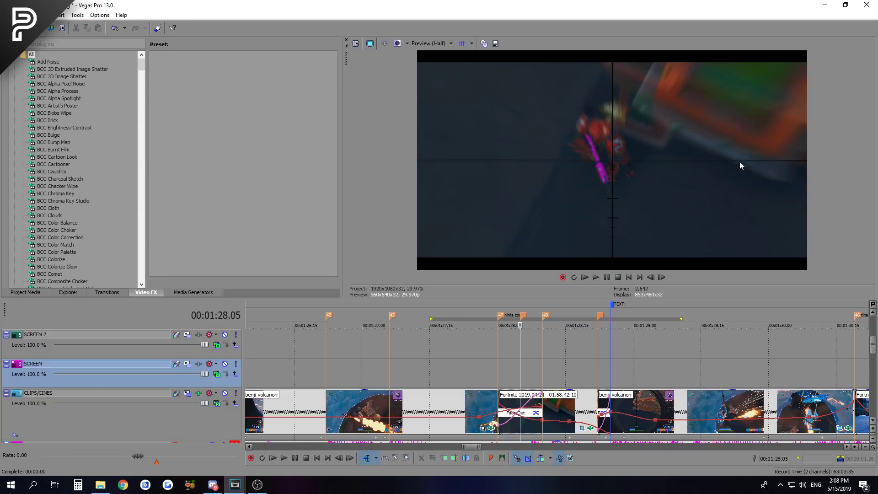
- Switch to the Scope Zoom In folder in File Explorer and open its SCOPE subfolder
{"action": "left_click", "coordinate": [824, 5]}
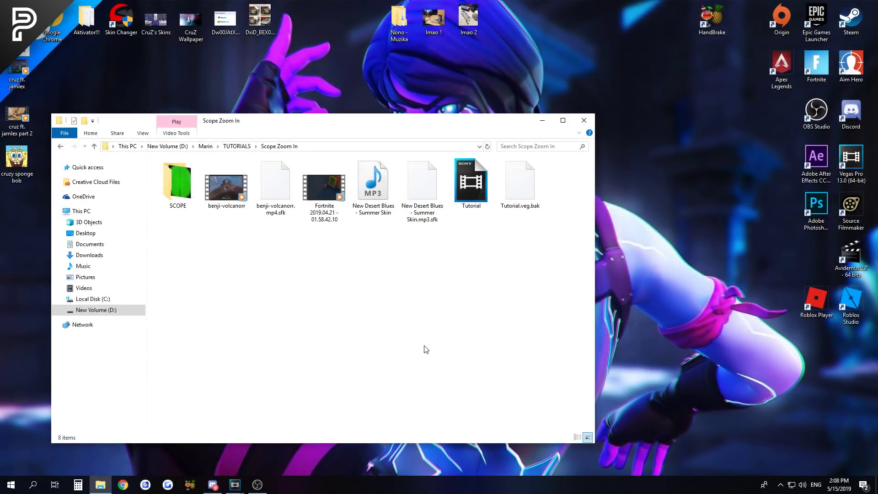
{"action": "mouse_move", "coordinate": [235, 488]}
{"action": "left_click_drag", "start_coordinate": [563, 280], "coordinate": [160, 171]}
{"action": "left_click", "coordinate": [551, 266]}
{"action": "left_click_drag", "start_coordinate": [558, 265], "coordinate": [157, 161]}
{"action": "left_click", "coordinate": [178, 182]}
{"action": "double_click", "coordinate": [178, 183]}
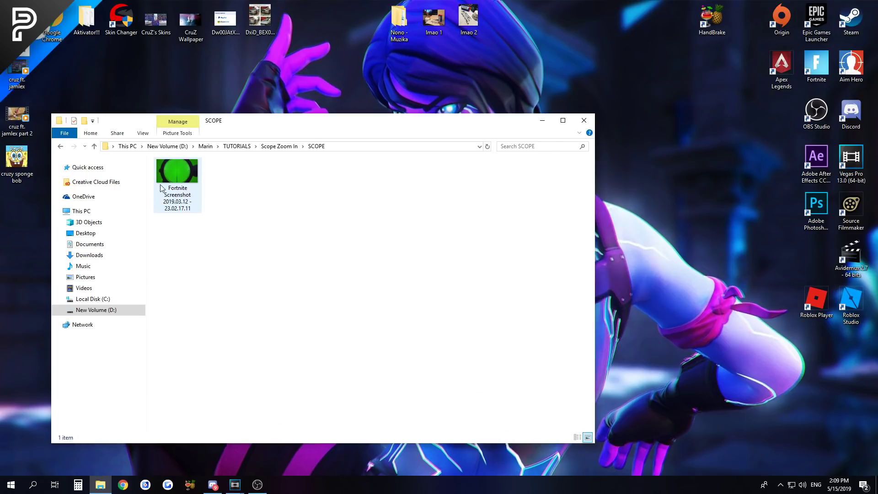
- Return to the Scope Zoom In folder and look over the gameplay clips and the Tutorial project file
{"action": "left_click", "coordinate": [62, 147]}
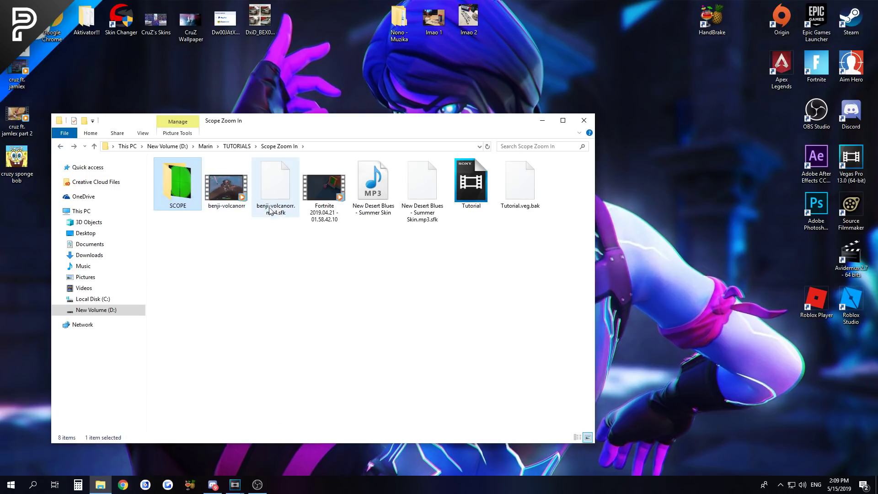
{"action": "left_click", "coordinate": [243, 194]}
{"action": "left_click", "coordinate": [333, 195]}
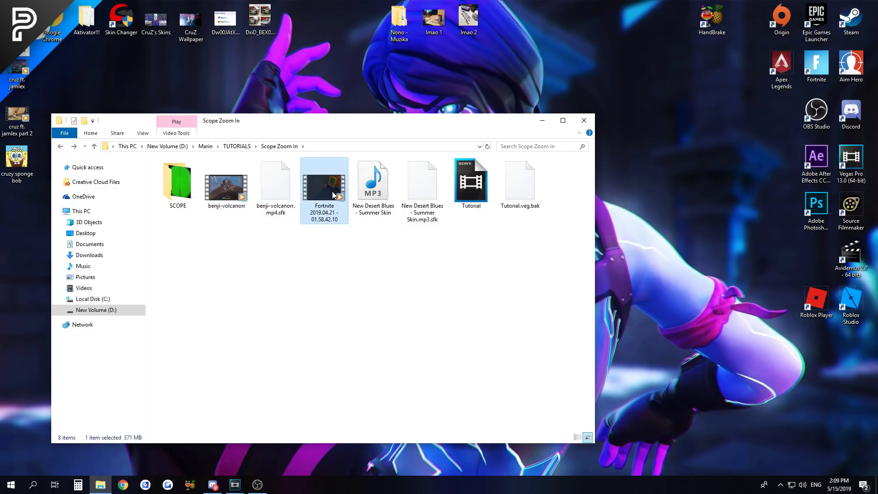
{"action": "left_click_drag", "start_coordinate": [570, 264], "coordinate": [155, 157]}
{"action": "left_click", "coordinate": [433, 256]}
{"action": "left_click_drag", "start_coordinate": [558, 270], "coordinate": [265, 197]}
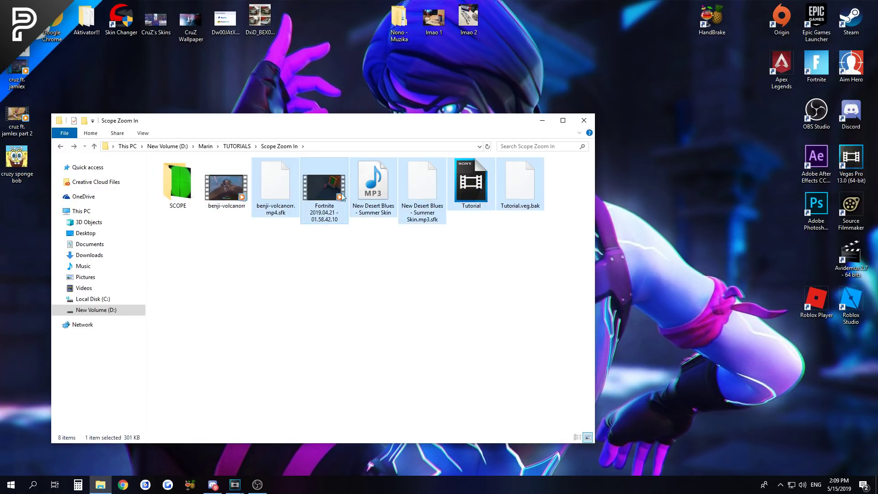
{"action": "left_click", "coordinate": [471, 188]}
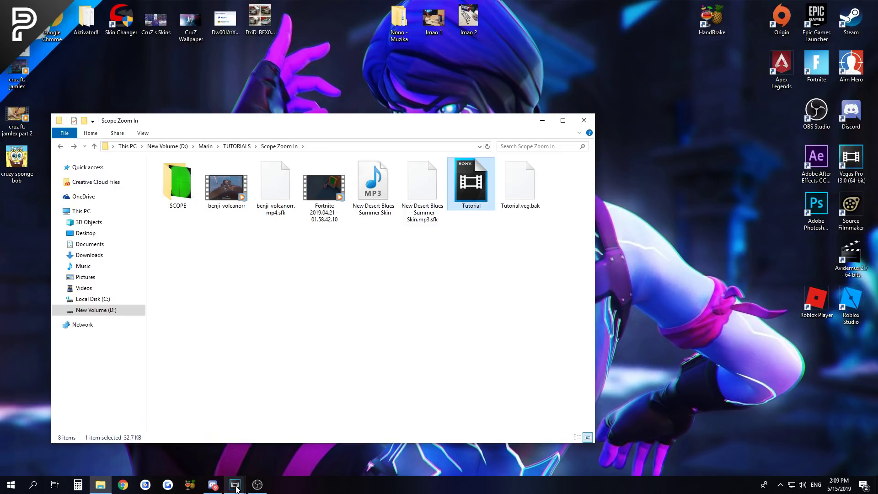
- Switch back to Vegas Pro with the tutorial project and step frame by frame to the Scope zoom marker at 00:00:28.24
{"action": "mouse_move", "coordinate": [236, 490]}
{"action": "left_click", "coordinate": [286, 450]}
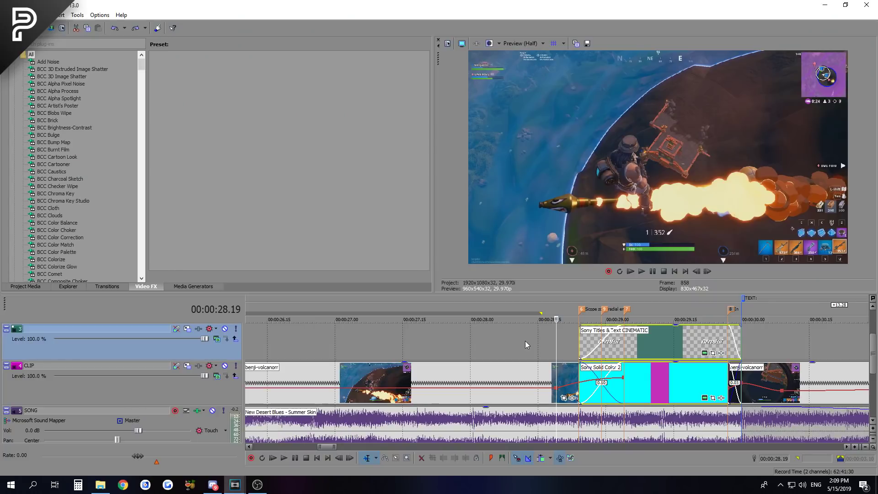
{"action": "left_click", "coordinate": [537, 341]}
{"action": "key", "text": "Right"}
{"action": "key", "text": "Right"}
{"action": "key", "text": "Right"}
{"action": "key", "text": "Right"}
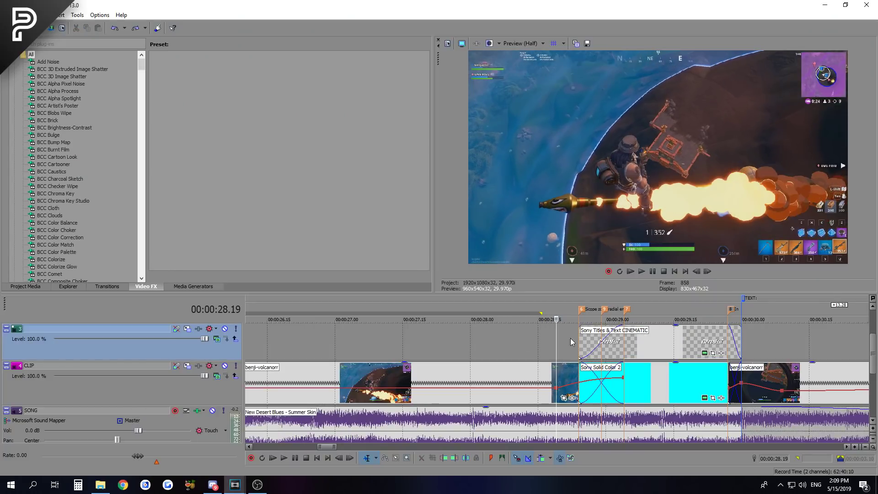
{"action": "key", "text": "Right"}
{"action": "key", "text": "Right"}
{"action": "key", "text": "Right"}
{"action": "key", "text": "Right"}
{"action": "key", "text": "Right"}
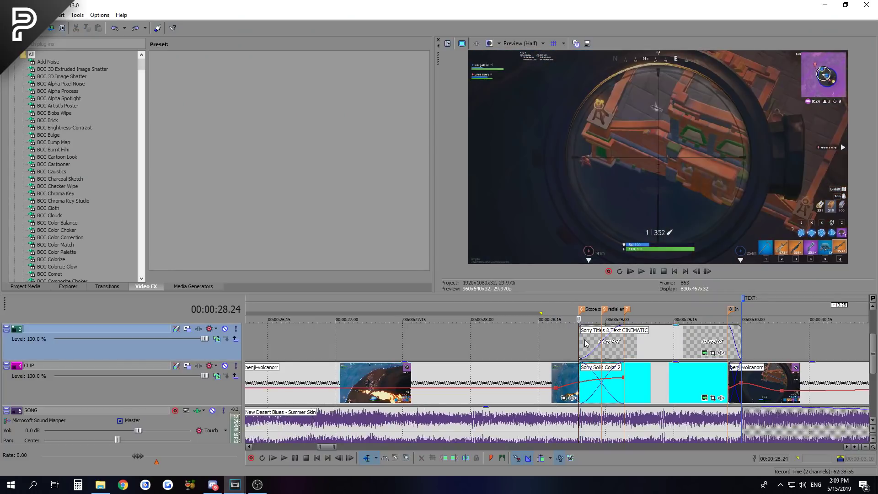
- Delete the CINEMATIC title and the cyan solid color event between the two gameplay clips
{"action": "scroll", "coordinate": [571, 338], "scroll_direction": "down", "scroll_amount": 1}
{"action": "left_click_drag", "start_coordinate": [518, 312], "coordinate": [563, 352]}
{"action": "left_click", "coordinate": [615, 346]}
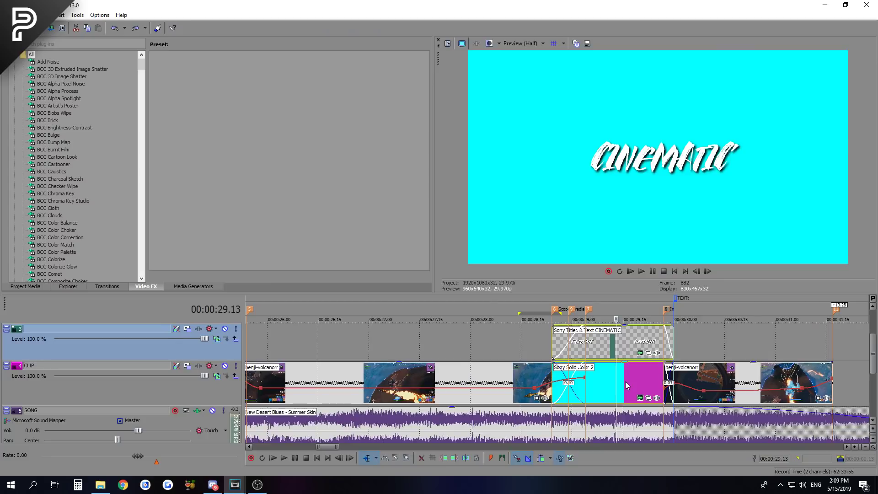
{"action": "key", "text": "Delete"}
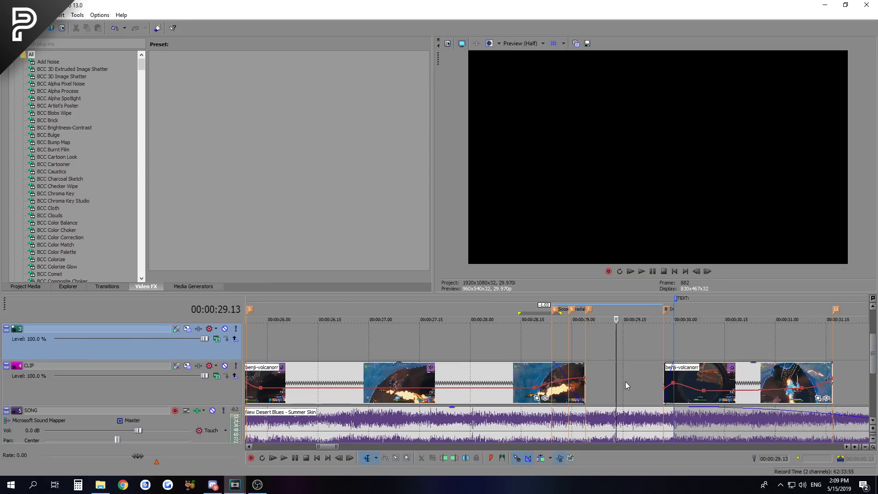
- Step through the frames at the end of the first gameplay clip to examine the scope-in moment
{"action": "left_click", "coordinate": [514, 343]}
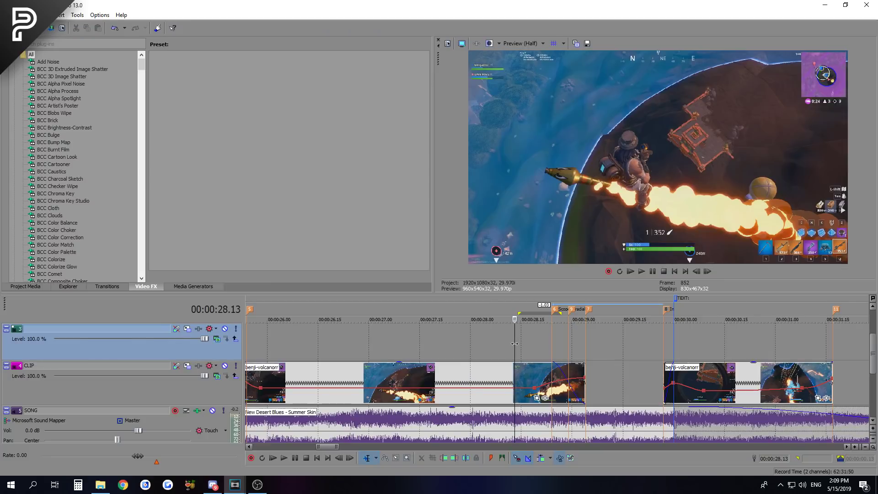
{"action": "scroll", "coordinate": [515, 343], "scroll_direction": "down", "scroll_amount": 2}
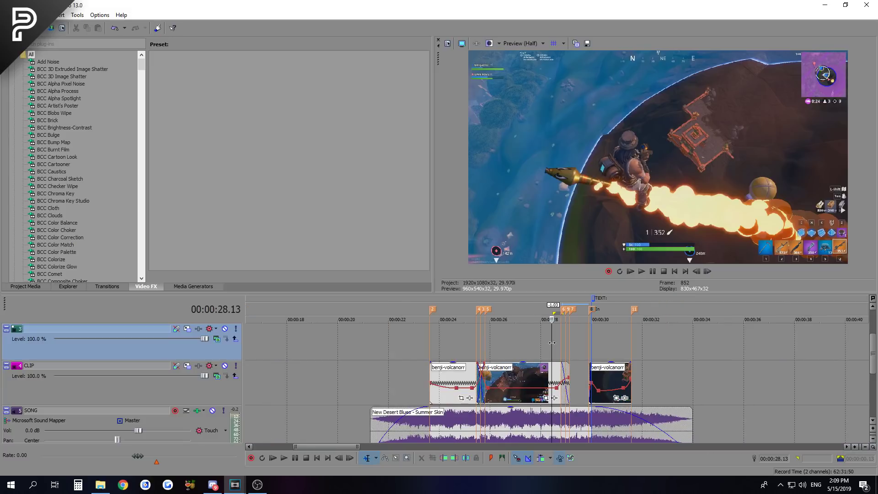
{"action": "left_click", "coordinate": [565, 346]}
{"action": "scroll", "coordinate": [616, 339], "scroll_direction": "up", "scroll_amount": 3}
{"action": "key", "text": "Right"}
{"action": "key", "text": "Right"}
{"action": "key", "text": "Right"}
{"action": "key", "text": "Right"}
{"action": "key", "text": "Right"}
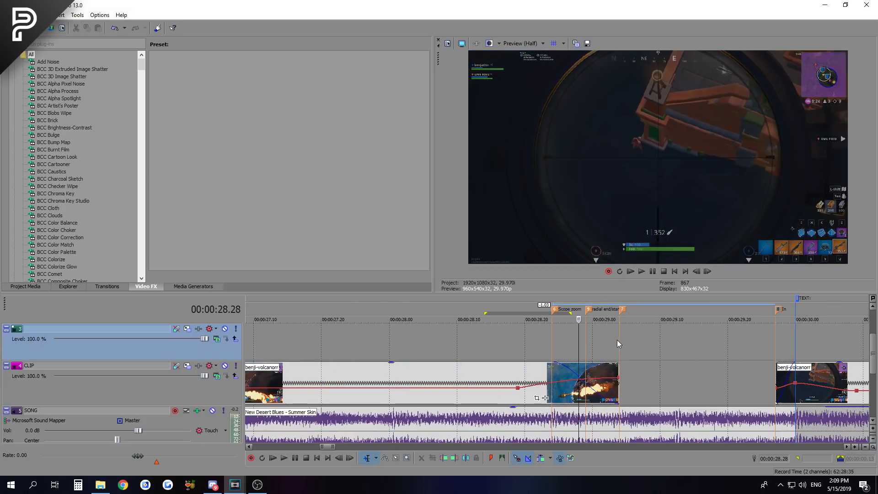
- Go back to the Scope zoom marker at 00:00:28.24 and examine the frames that follow it
{"action": "scroll", "coordinate": [619, 333], "scroll_direction": "down", "scroll_amount": 2}
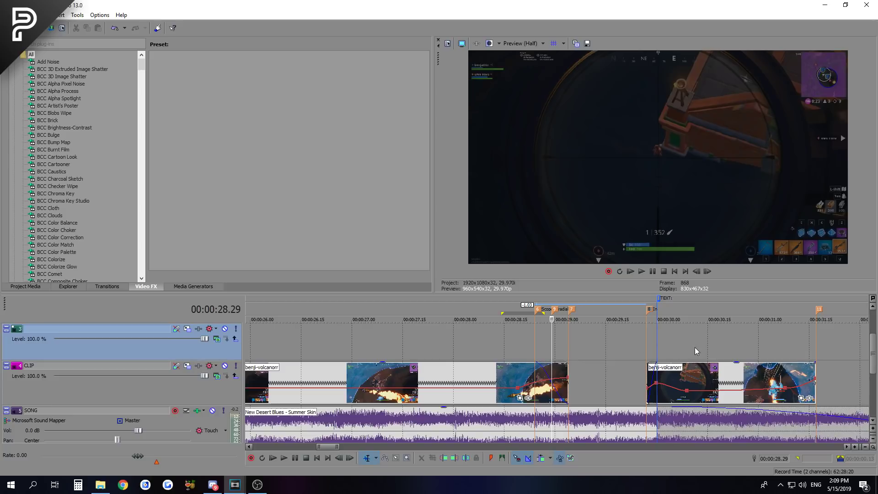
{"action": "left_click", "coordinate": [535, 340]}
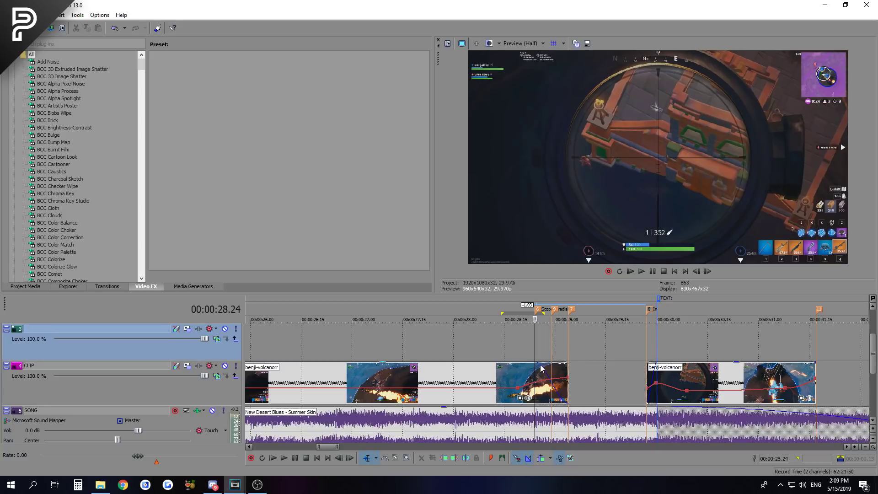
{"action": "key", "text": "Right"}
{"action": "key", "text": "Right"}
{"action": "key", "text": "Right"}
{"action": "key", "text": "Right"}
{"action": "key", "text": "Right"}
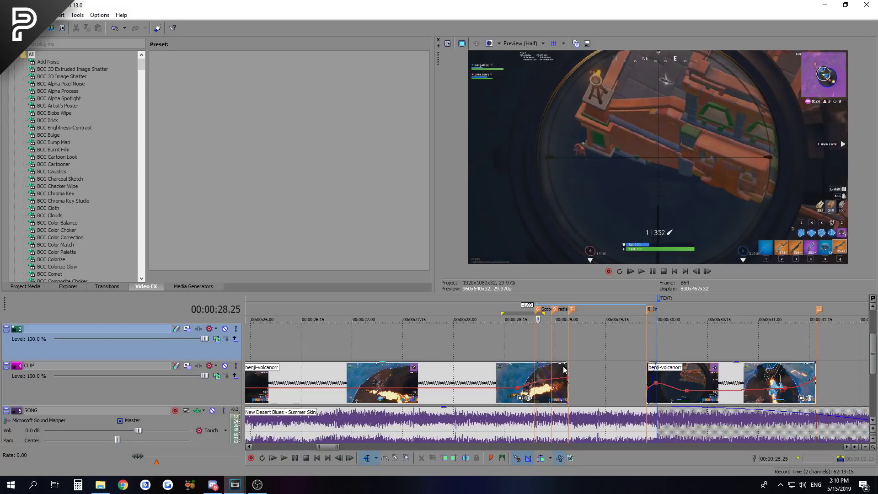
- Check the second clip's start, then play from 00:00:28.01 across the gap between the two clips
{"action": "left_click", "coordinate": [647, 338]}
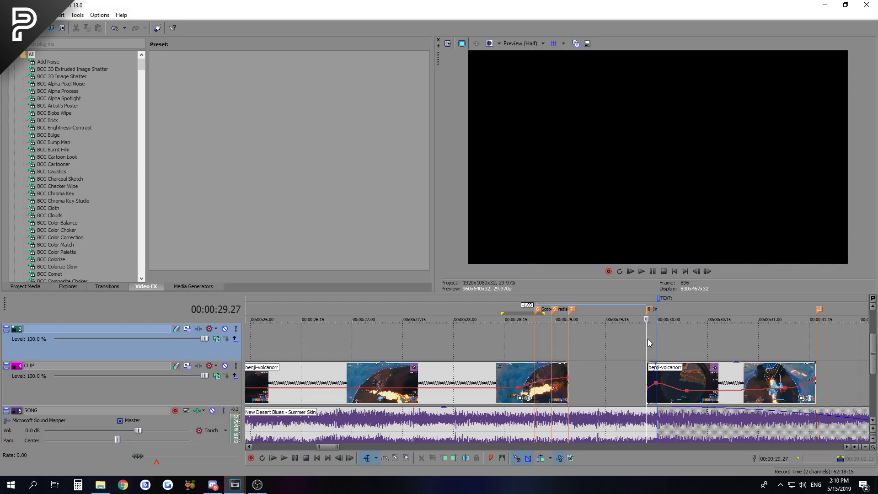
{"action": "scroll", "coordinate": [594, 342], "scroll_direction": "down", "scroll_amount": 3}
{"action": "left_click", "coordinate": [456, 343]}
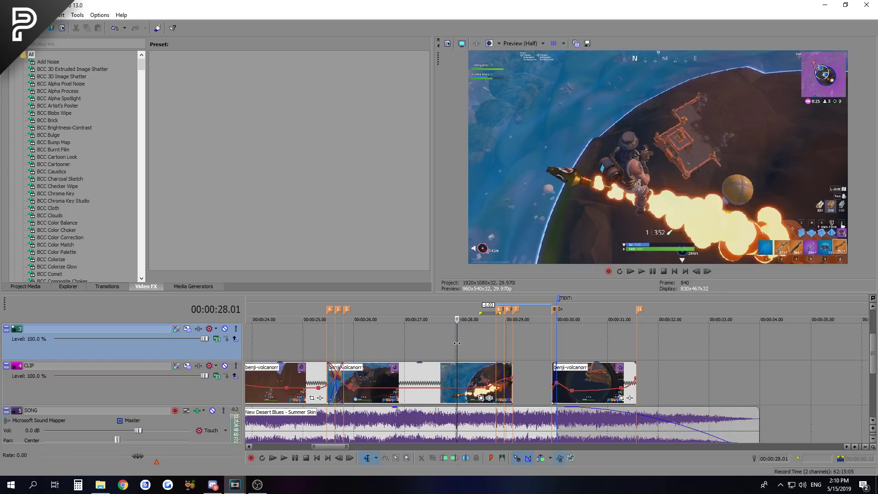
{"action": "key", "text": "space"}
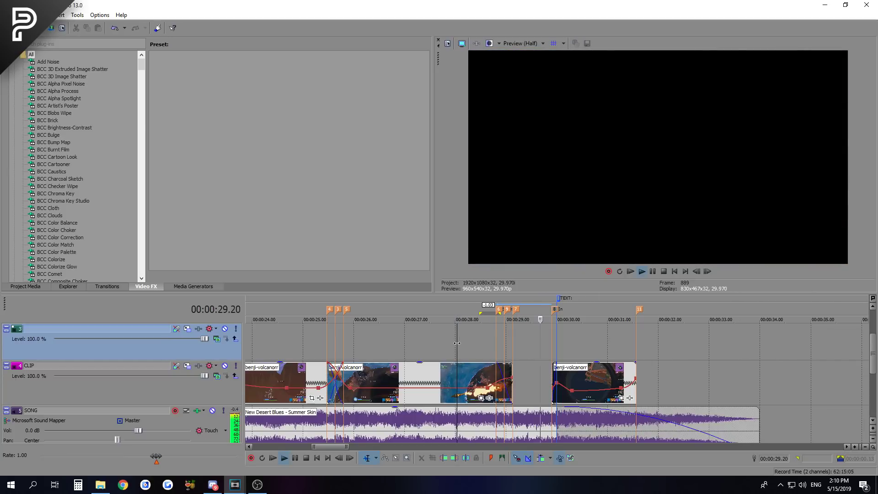
{"action": "key", "text": "space"}
- Examine the scoped frames and the shot at the start of the second gameplay clip, from 00:00:29.27 to just past 00:00:30.00
{"action": "left_click", "coordinate": [553, 342]}
{"action": "scroll", "coordinate": [640, 341], "scroll_direction": "up", "scroll_amount": 3}
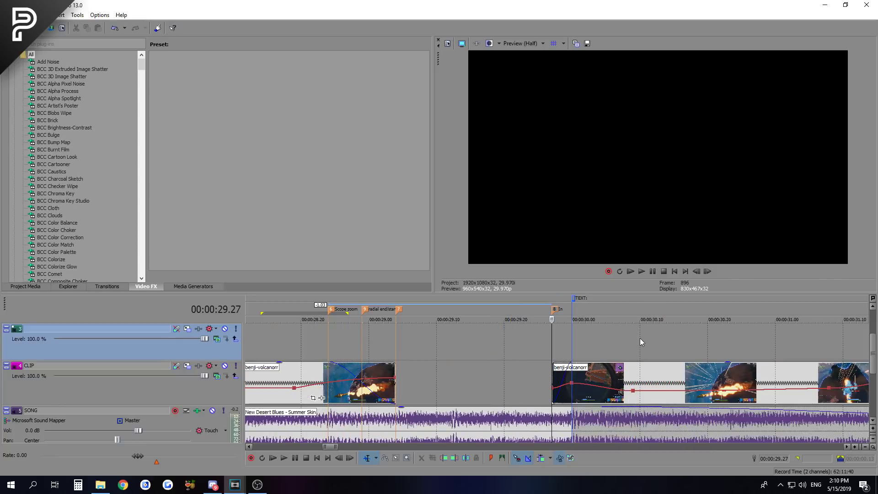
{"action": "key", "text": "Right"}
{"action": "key", "text": "Right"}
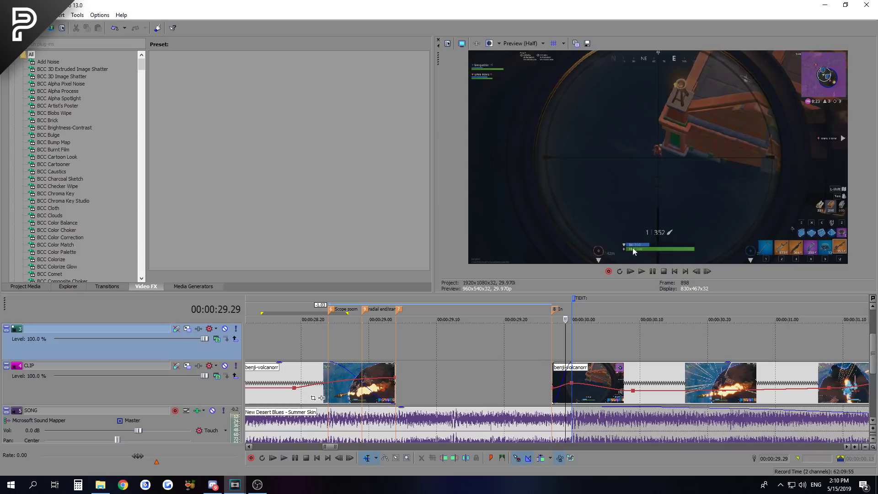
{"action": "left_click", "coordinate": [574, 345]}
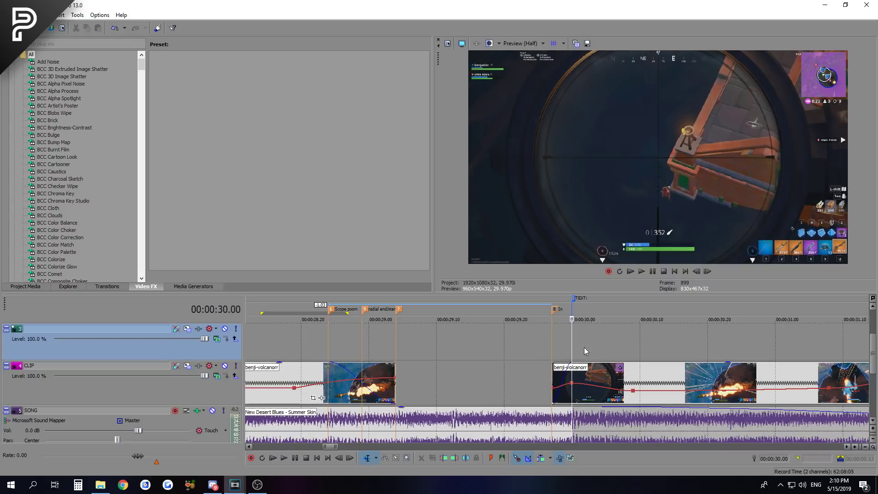
{"action": "key", "text": "space"}
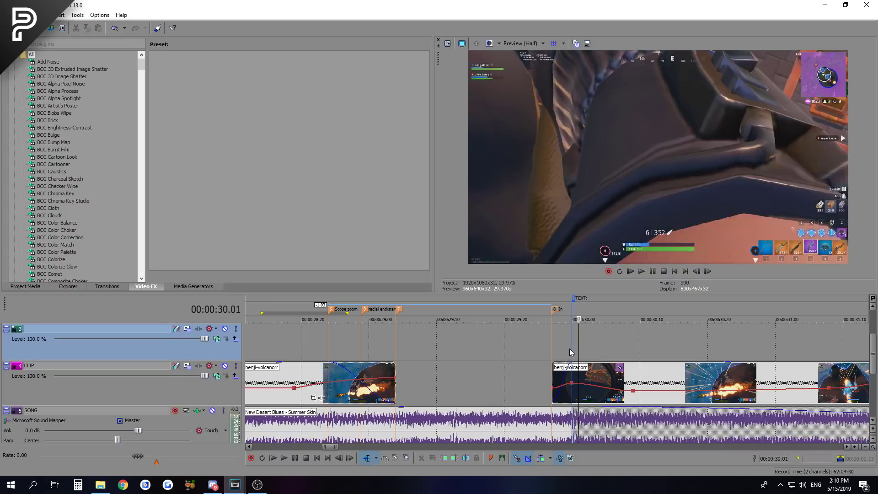
{"action": "key", "text": "Right"}
{"action": "key", "text": "Right"}
{"action": "key", "text": "Right"}
{"action": "key", "text": "Right"}
{"action": "left_click", "coordinate": [570, 343]}
{"action": "key", "text": "Left"}
{"action": "key", "text": "Left"}
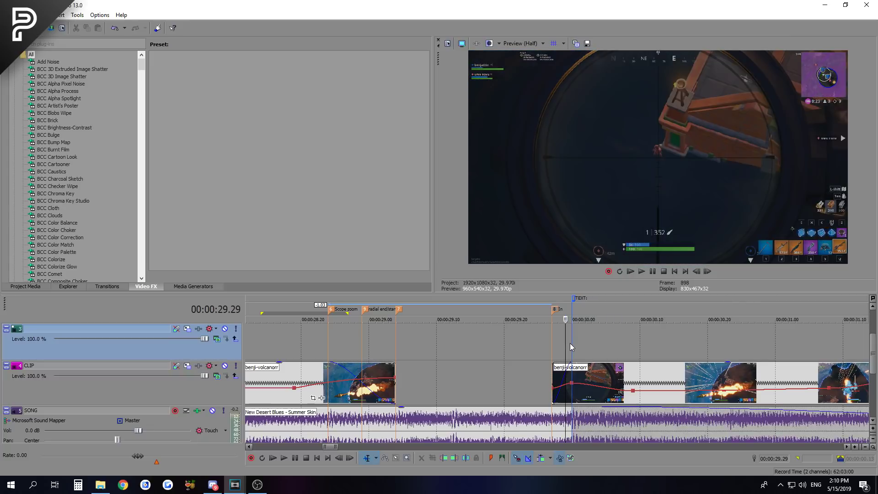
{"action": "key", "text": "Left"}
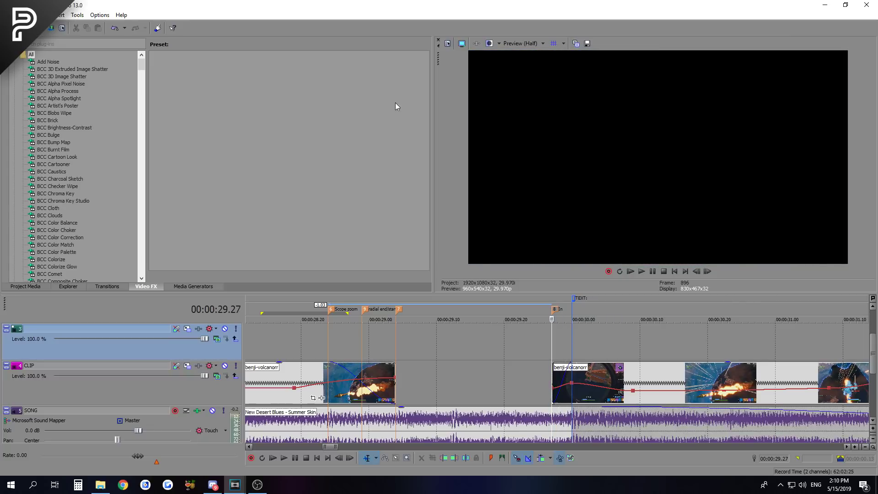
- Check the frame rate in the project's video properties
{"action": "left_click", "coordinate": [449, 46]}
{"action": "left_click_drag", "start_coordinate": [419, 148], "coordinate": [366, 151]}
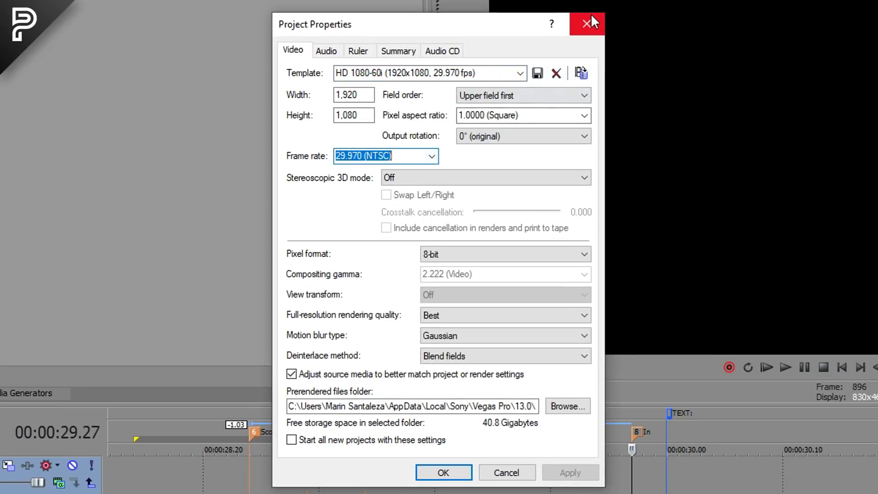
{"action": "left_click", "coordinate": [411, 156]}
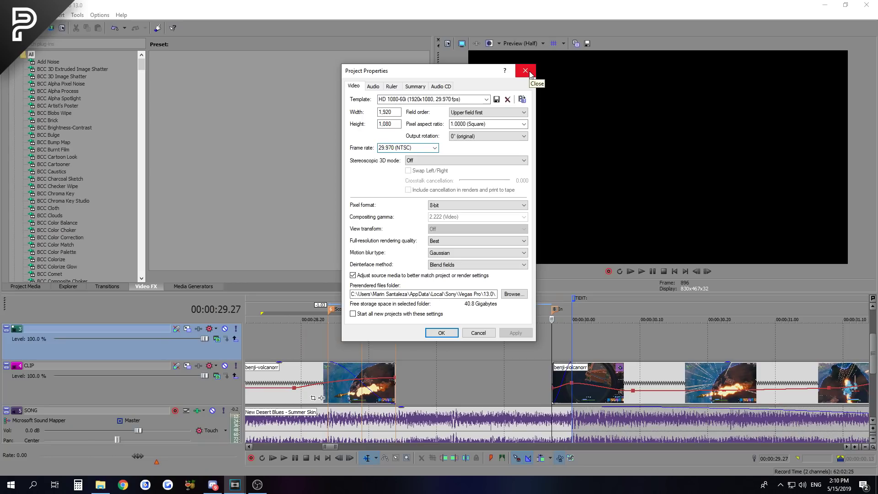
{"action": "left_click", "coordinate": [525, 71]}
- Recheck the second clip frame by frame from its first frame at 00:00:29.27 to 00:00:30.01
{"action": "left_click", "coordinate": [565, 314]}
{"action": "key", "text": "Right"}
{"action": "key", "text": "Left"}
{"action": "key", "text": "Left"}
{"action": "key", "text": "Left"}
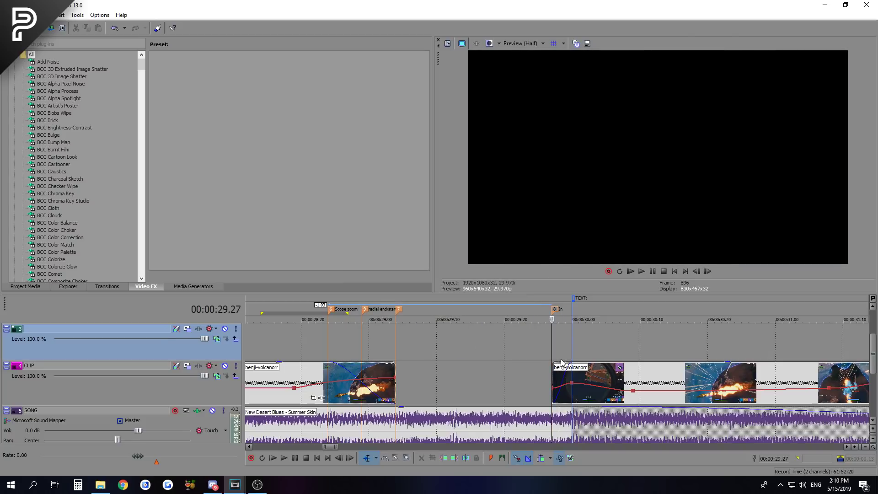
{"action": "key", "text": "Right"}
{"action": "key", "text": "Right"}
{"action": "key", "text": "Right"}
{"action": "key", "text": "Right"}
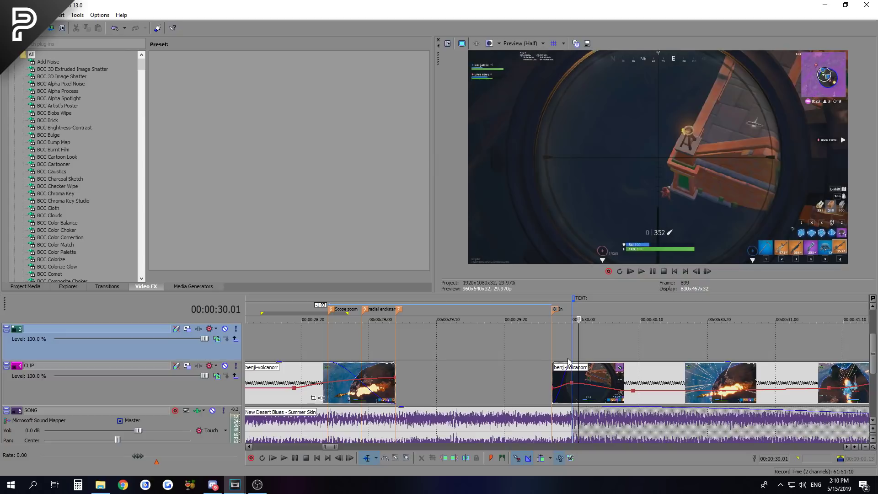
- Examine the first clip's scope-in frames around 00:00:28.23 and the gap after it up to 00:00:29.20
{"action": "key", "text": "Left"}
{"action": "key", "text": "Left"}
{"action": "scroll", "coordinate": [568, 362], "scroll_direction": "down", "scroll_amount": 2}
{"action": "left_click", "coordinate": [430, 349]}
{"action": "scroll", "coordinate": [480, 343], "scroll_direction": "up", "scroll_amount": 3}
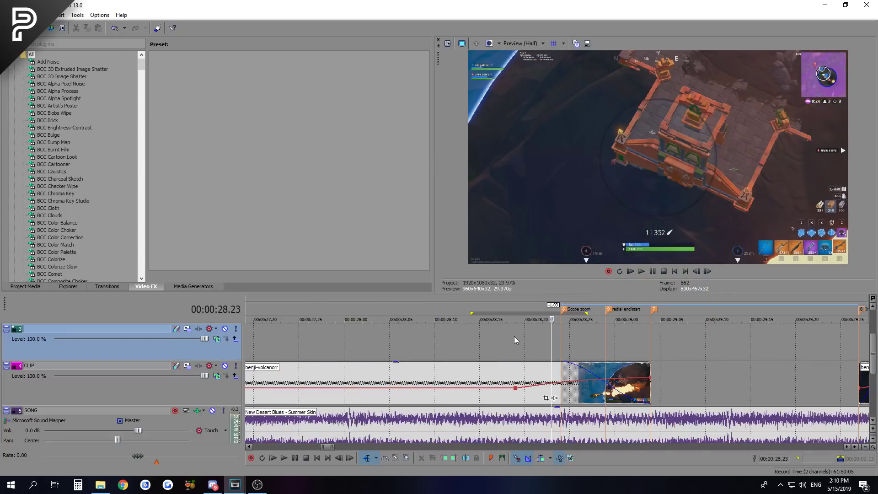
{"action": "scroll", "coordinate": [509, 336], "scroll_direction": "down", "scroll_amount": 2}
{"action": "left_click_drag", "start_coordinate": [507, 312], "coordinate": [601, 346]}
{"action": "left_click", "coordinate": [603, 343]}
{"action": "key", "text": "Right"}
{"action": "key", "text": "Right"}
{"action": "key", "text": "Right"}
{"action": "key", "text": "Right"}
{"action": "key", "text": "Right"}
{"action": "key", "text": "Right"}
{"action": "key", "text": "Right"}
{"action": "key", "text": "Right"}
{"action": "key", "text": "Right"}
{"action": "key", "text": "Right"}
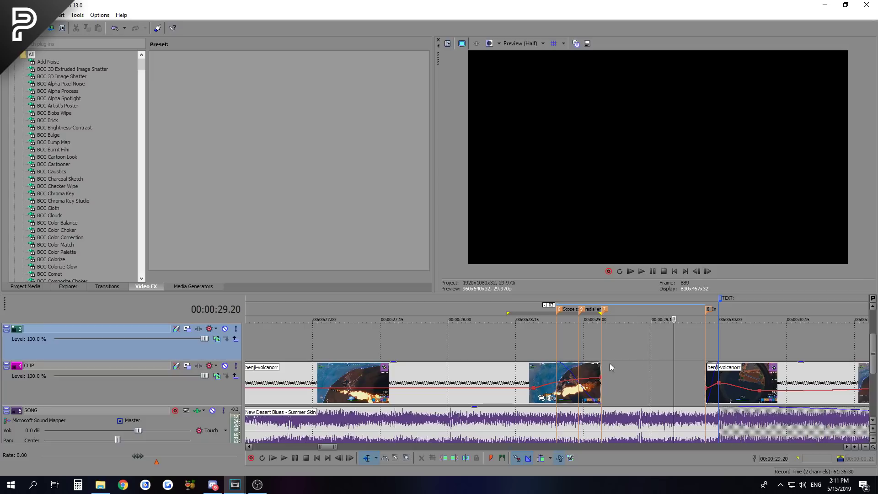
- Check the first clip's cut at 00:00:29.04 and play its last frames from around 00:00:28.22
{"action": "left_click", "coordinate": [556, 349]}
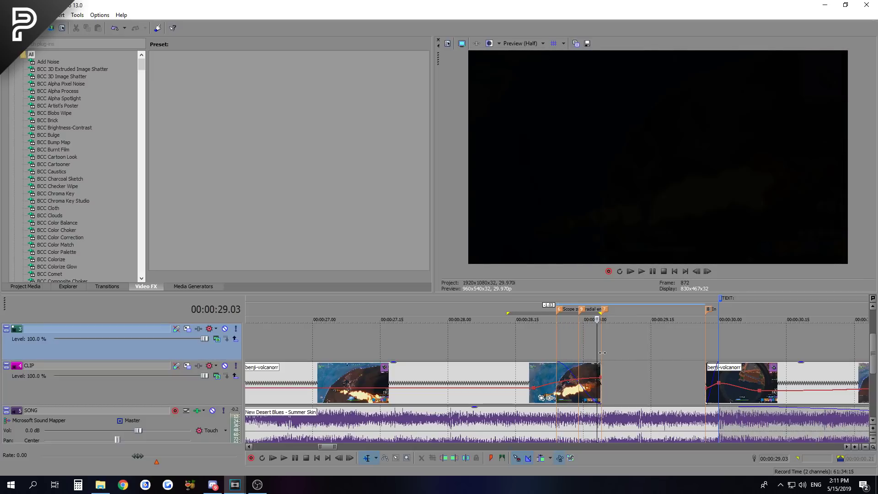
{"action": "scroll", "coordinate": [585, 356], "scroll_direction": "down", "scroll_amount": 2}
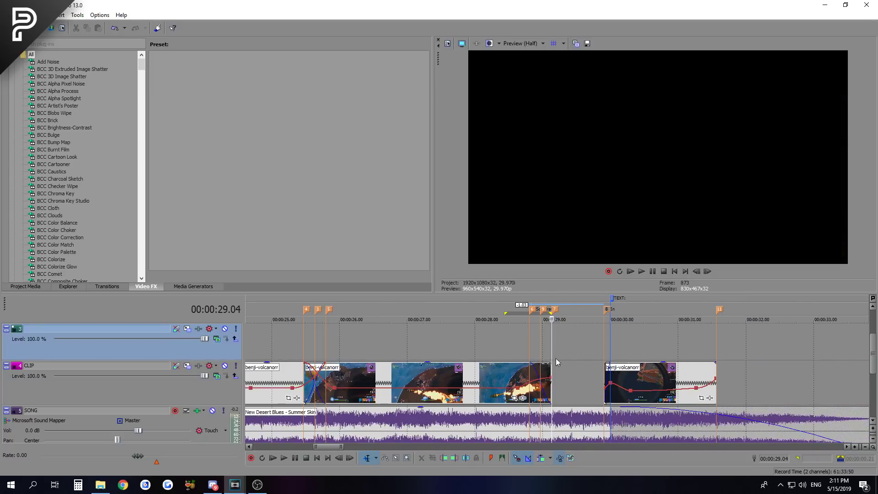
{"action": "left_click", "coordinate": [520, 376]}
{"action": "key", "text": "space"}
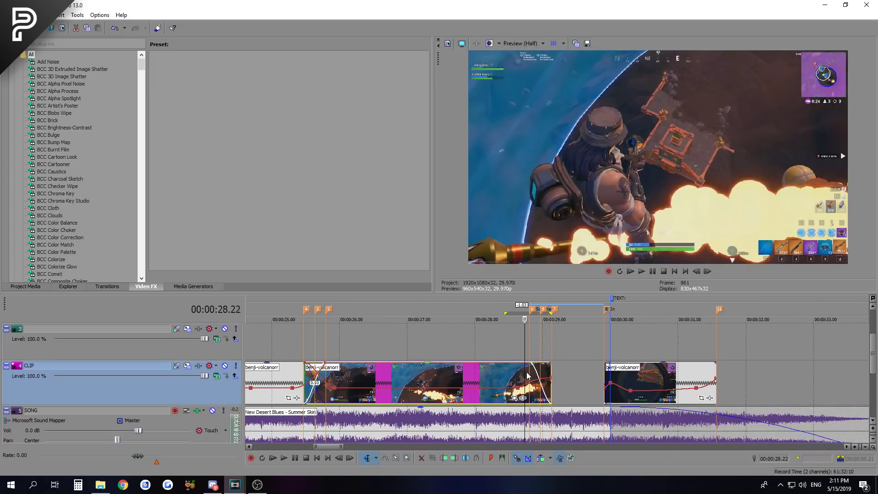
{"action": "key", "text": "Right"}
{"action": "key", "text": "Right"}
{"action": "key", "text": "Right"}
- Step back frame by frame from the first clip's end to the scope zoom marker at 00:00:28.24
{"action": "left_click", "coordinate": [553, 353]}
{"action": "scroll", "coordinate": [605, 361], "scroll_direction": "up", "scroll_amount": 3}
{"action": "key", "text": "Left"}
{"action": "key", "text": "Left"}
{"action": "key", "text": "Left"}
{"action": "key", "text": "Left"}
{"action": "key", "text": "Left"}
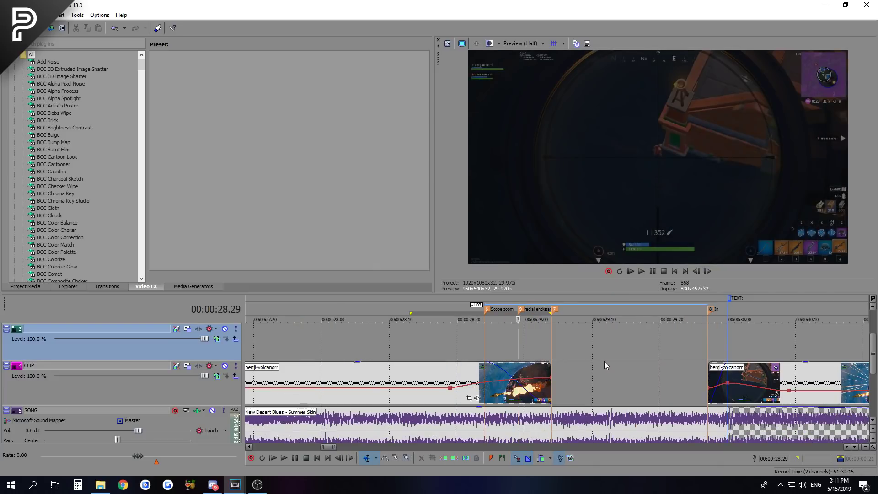
{"action": "key", "text": "Left"}
{"action": "key", "text": "Left"}
{"action": "key", "text": "Left"}
{"action": "key", "text": "Left"}
{"action": "key", "text": "Left"}
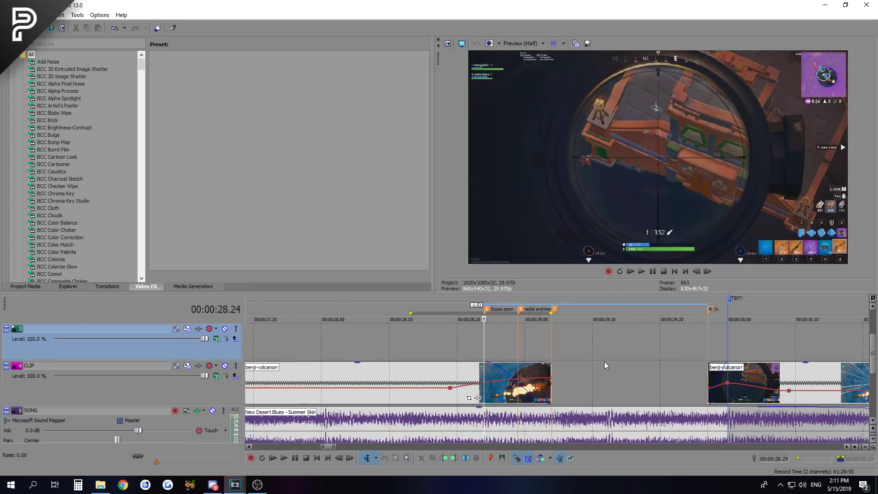
- Mark out the first clip's fade-out range from 00:00:28.24 to 00:00:29.03
{"action": "key", "text": "shift+Right"}
{"action": "key", "text": "shift+Right"}
{"action": "key", "text": "shift+Right"}
{"action": "key", "text": "shift+Right"}
{"action": "key", "text": "shift+Right"}
{"action": "key", "text": "shift+Right"}
{"action": "key", "text": "shift+Right"}
{"action": "key", "text": "shift+Right"}
{"action": "key", "text": "shift+Right"}
{"action": "key", "text": "shift+Right"}
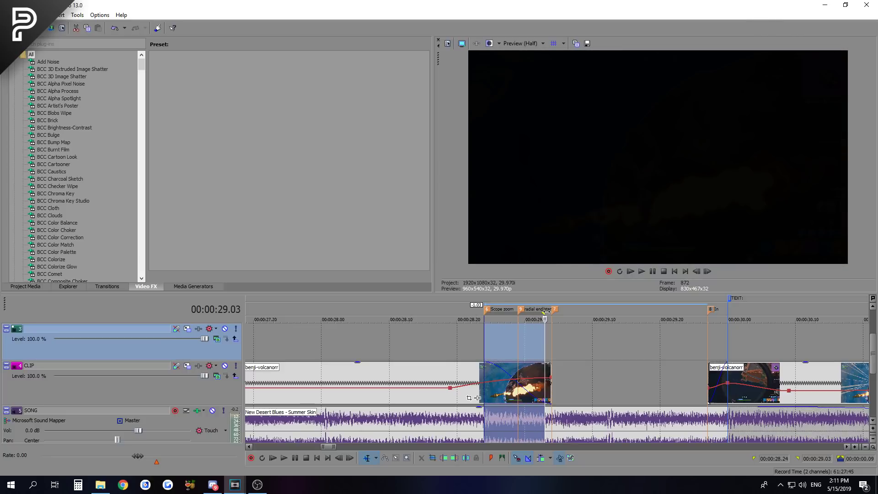
- Clear the time range and examine the first clip's opacity fade-out frame by frame from 00:00:28.24
{"action": "left_click", "coordinate": [480, 348]}
{"action": "key", "text": "Right"}
{"action": "key", "text": "Right"}
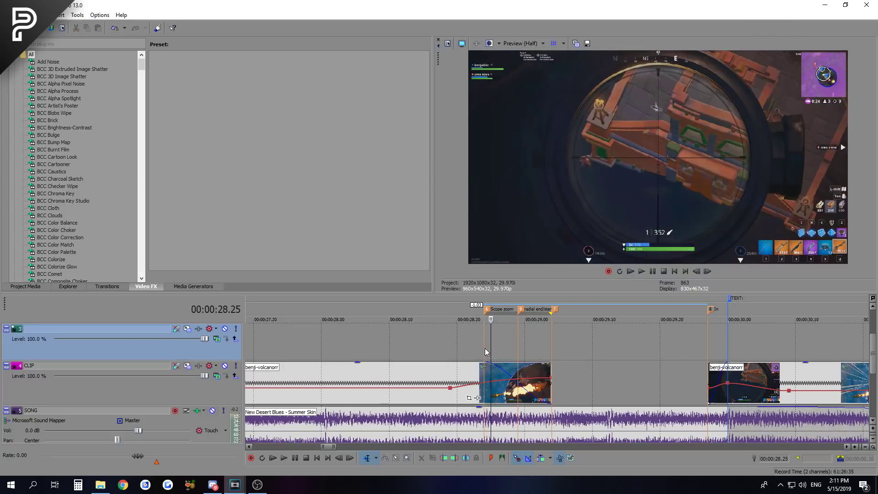
{"action": "left_click", "coordinate": [488, 371]}
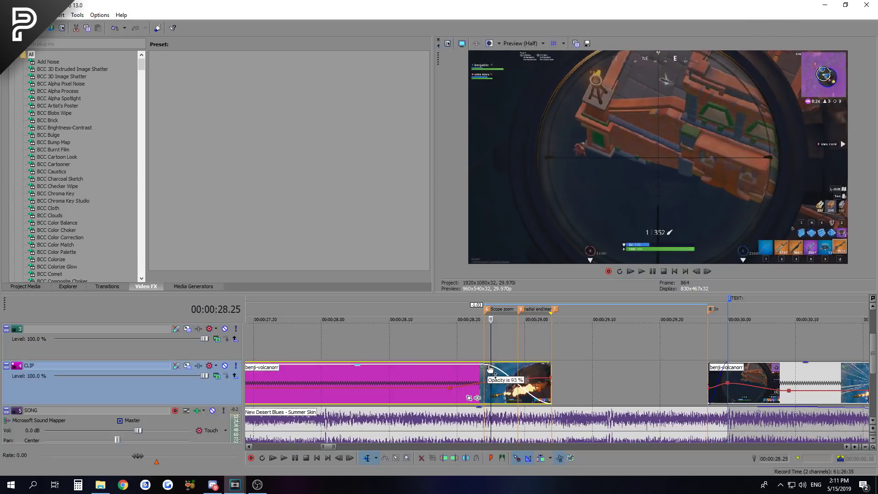
{"action": "key", "text": "Right"}
{"action": "key", "text": "Right"}
{"action": "key", "text": "Right"}
{"action": "key", "text": "Right"}
{"action": "key", "text": "Right"}
{"action": "key", "text": "Right"}
{"action": "key", "text": "Right"}
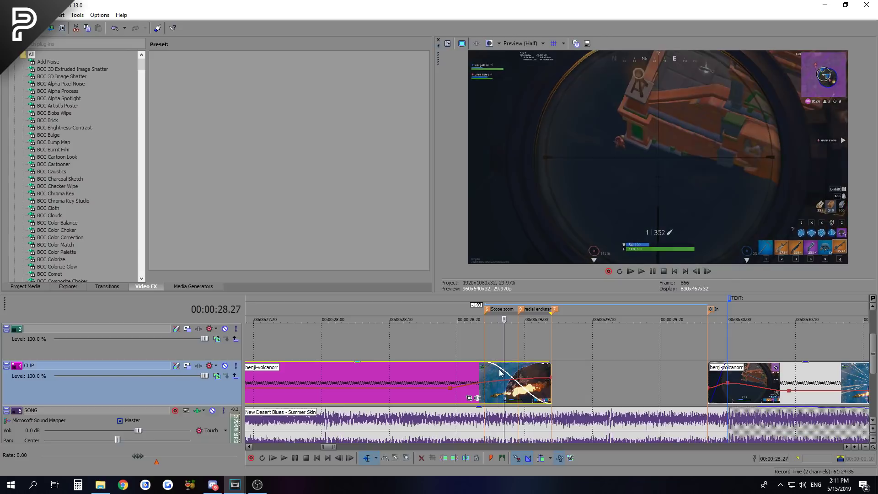
- Examine the fade-in frames of the second gameplay clip up to 00:00:30.00
{"action": "left_click", "coordinate": [708, 354]}
{"action": "key", "text": "Right"}
{"action": "key", "text": "Right"}
{"action": "key", "text": "Right"}
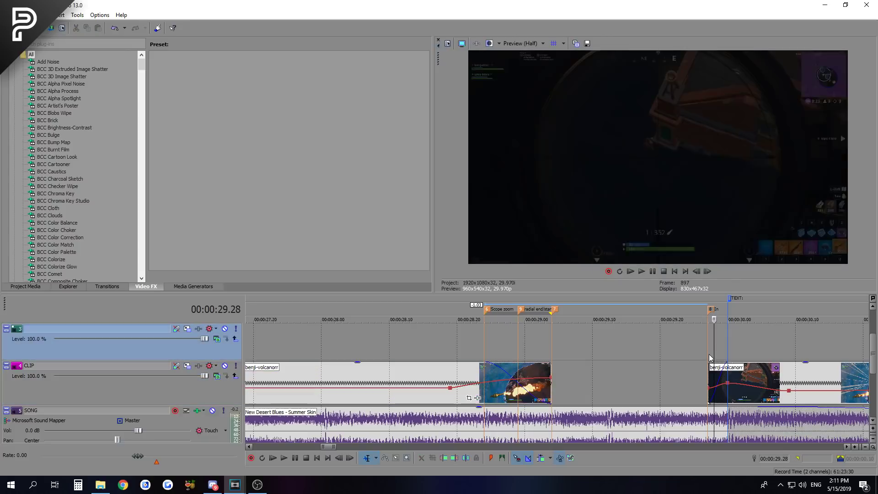
{"action": "scroll", "coordinate": [708, 354], "scroll_direction": "down", "scroll_amount": 5}
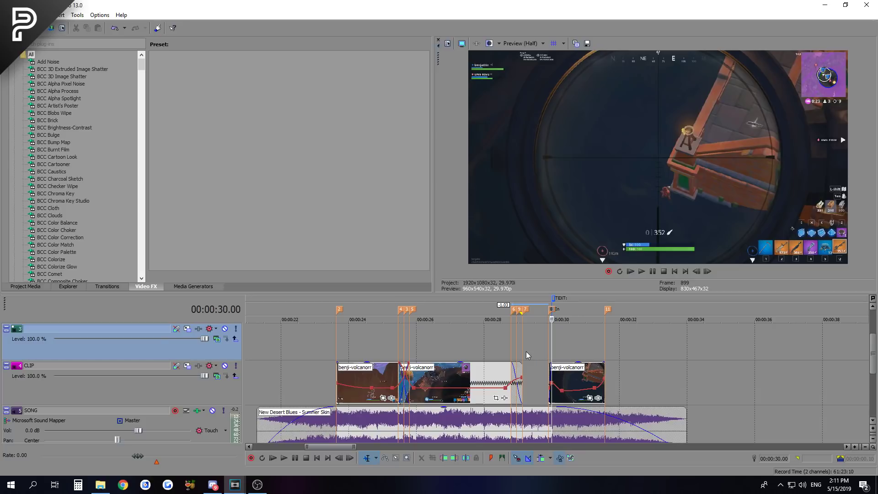
{"action": "scroll", "coordinate": [566, 350], "scroll_direction": "down", "scroll_amount": 3}
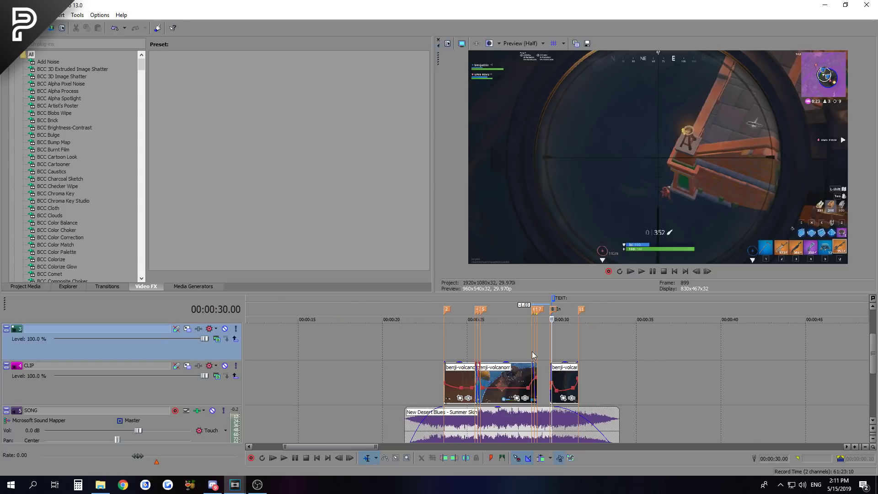
{"action": "scroll", "coordinate": [579, 350], "scroll_direction": "up", "scroll_amount": 8}
- Step backwards through the first clip's faded and scoped frames from its end to 00:00:28.19
{"action": "left_click", "coordinate": [367, 349]}
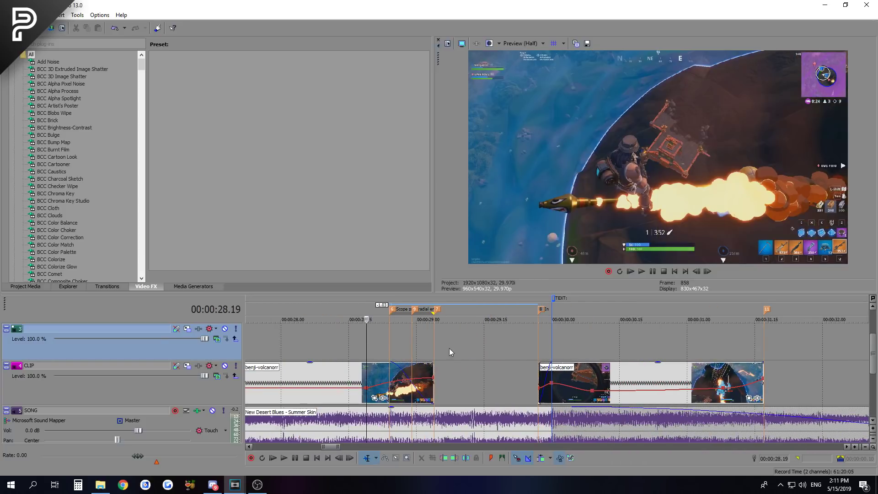
{"action": "left_click", "coordinate": [431, 350]}
{"action": "key", "text": "Left"}
{"action": "key", "text": "Left"}
{"action": "key", "text": "Left"}
{"action": "key", "text": "Left"}
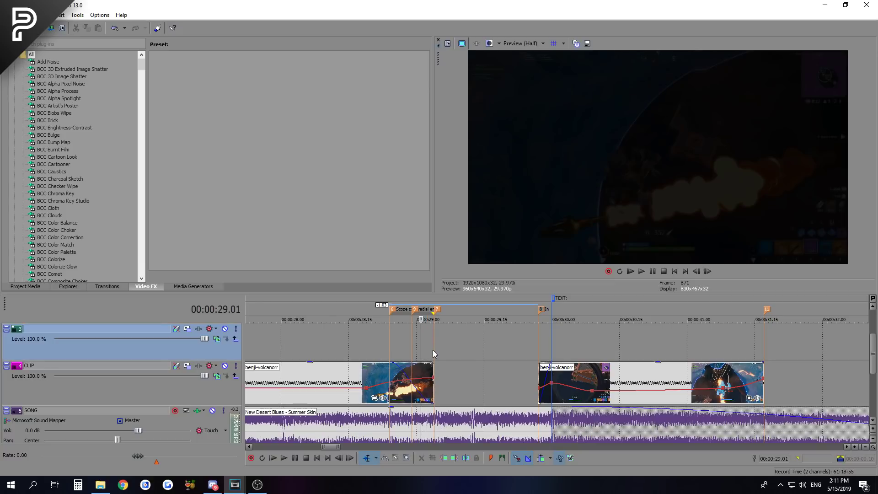
{"action": "key", "text": "Left"}
{"action": "key", "text": "Left"}
{"action": "key", "text": "Left"}
{"action": "key", "text": "Left"}
{"action": "key", "text": "Left"}
{"action": "key", "text": "Left"}
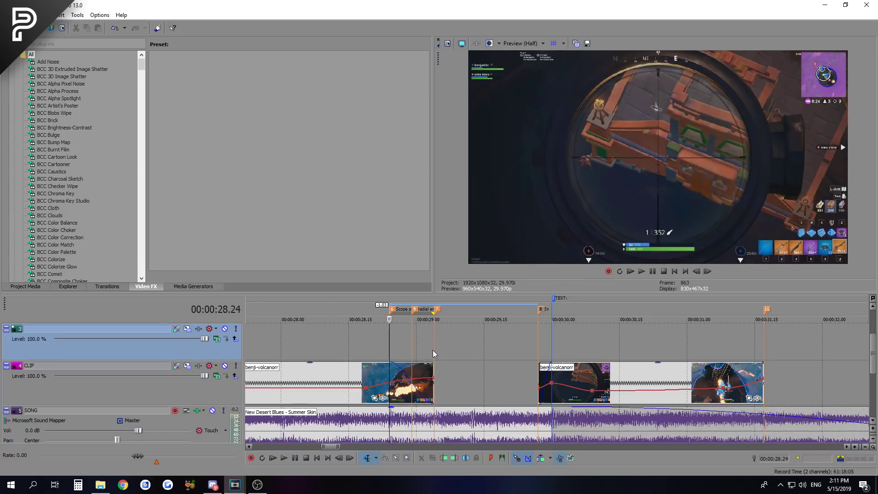
{"action": "key", "text": "Left"}
{"action": "key", "text": "Left"}
{"action": "key", "text": "Left"}
{"action": "key", "text": "Left"}
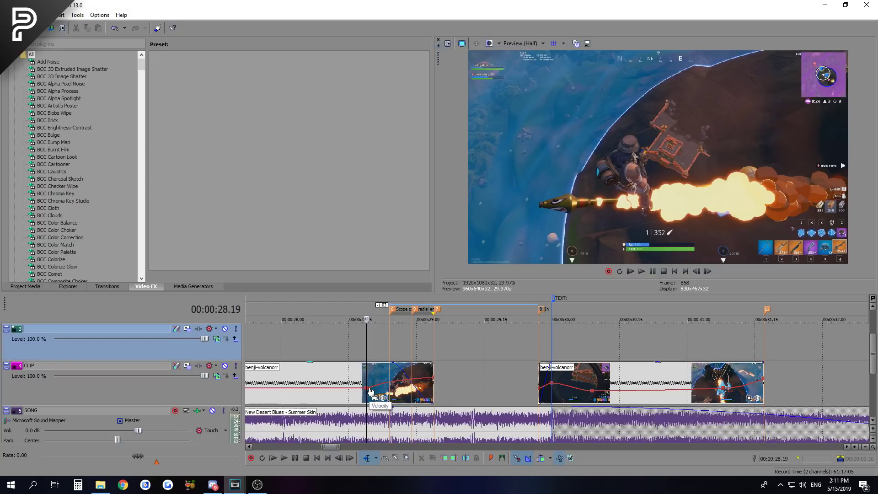
- Check the playback rate in the first gameplay clip's event properties and leave them unchanged
{"action": "left_click", "coordinate": [378, 380]}
{"action": "right_click", "coordinate": [377, 380]}
{"action": "left_click", "coordinate": [398, 380]}
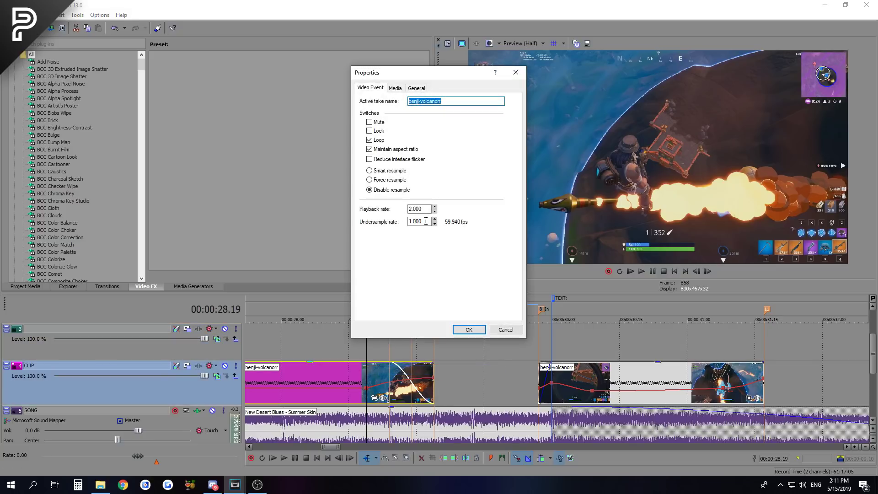
{"action": "left_click_drag", "start_coordinate": [427, 209], "coordinate": [383, 222]}
{"action": "left_click", "coordinate": [505, 329]}
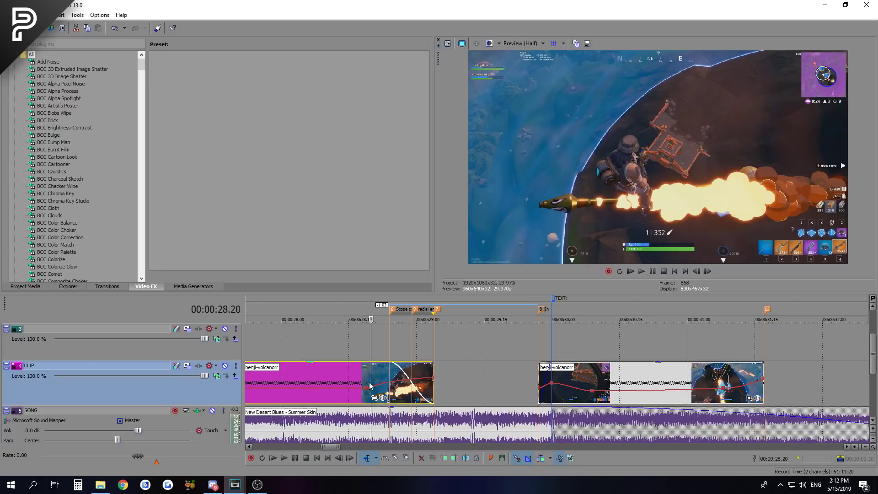
- Step forward through the first clip's scope-in frames from 00:00:28.20 to 00:00:28.25
{"action": "key", "text": "Right"}
{"action": "key", "text": "Right"}
{"action": "right_click", "coordinate": [385, 382]}
{"action": "left_click", "coordinate": [414, 300]}
{"action": "key", "text": "Right"}
{"action": "key", "text": "Right"}
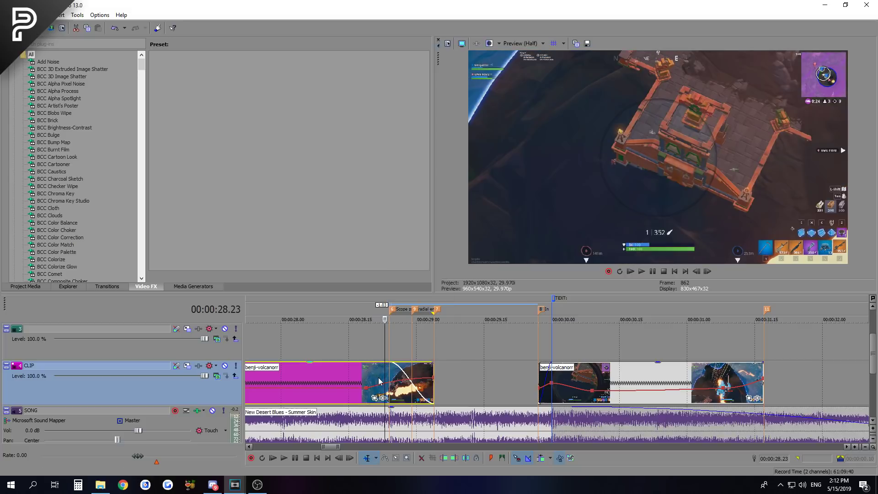
{"action": "left_click", "coordinate": [391, 377]}
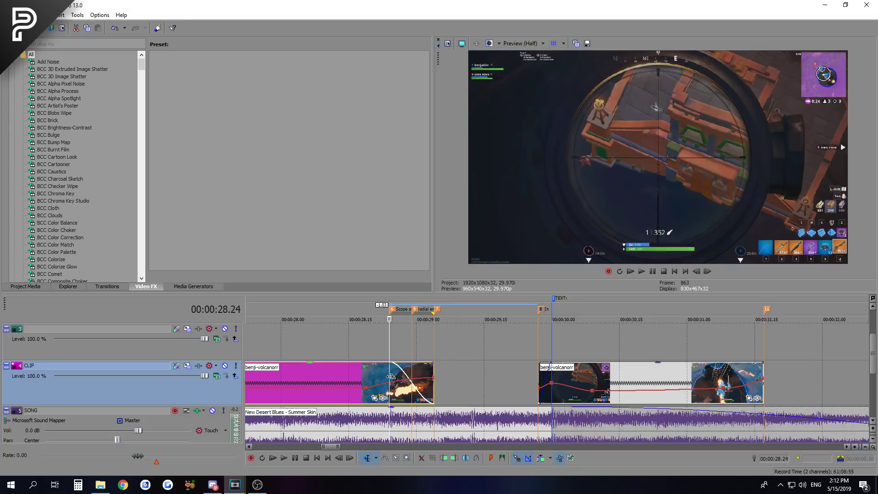
{"action": "key", "text": "Right"}
{"action": "key", "text": "Right"}
{"action": "key", "text": "Right"}
{"action": "key", "text": "Right"}
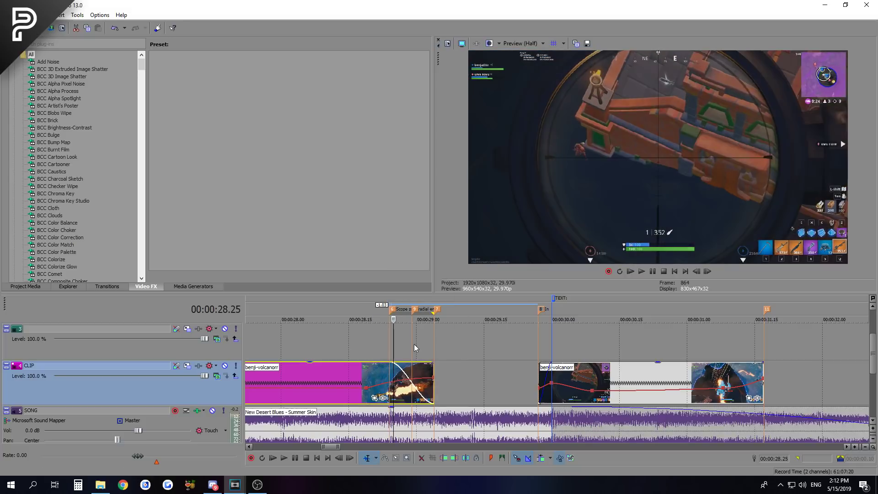
- Step through the rest of the first clip's fade-out from 00:00:28.25 into the gap up to 00:00:29.14
{"action": "key", "text": "Right"}
{"action": "key", "text": "Right"}
{"action": "key", "text": "Right"}
{"action": "key", "text": "Right"}
{"action": "key", "text": "Right"}
{"action": "key", "text": "Right"}
{"action": "key", "text": "Right"}
{"action": "key", "text": "Right"}
{"action": "key", "text": "Right"}
{"action": "key", "text": "Right"}
{"action": "key", "text": "Right"}
{"action": "key", "text": "Right"}
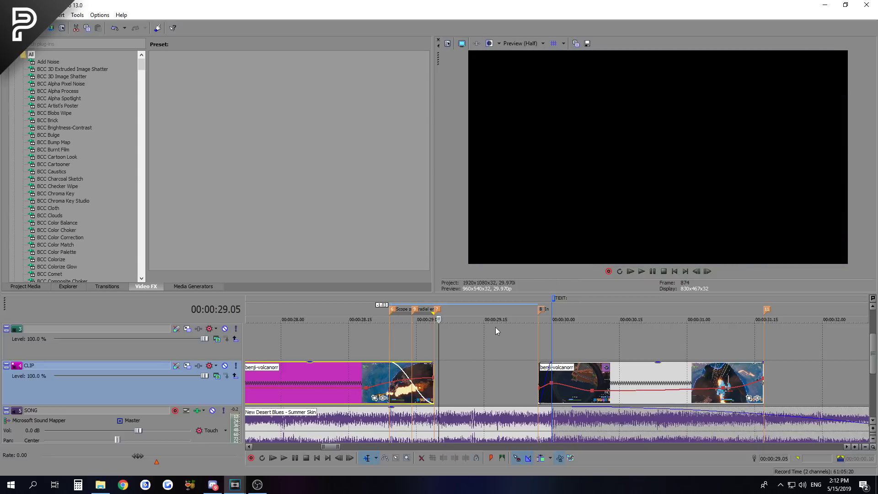
{"action": "scroll", "coordinate": [493, 328], "scroll_direction": "down", "scroll_amount": 3}
{"action": "key", "text": "Right"}
{"action": "key", "text": "Right"}
{"action": "key", "text": "Right"}
{"action": "key", "text": "Right"}
{"action": "key", "text": "Right"}
{"action": "key", "text": "Right"}
{"action": "key", "text": "Right"}
{"action": "key", "text": "Right"}
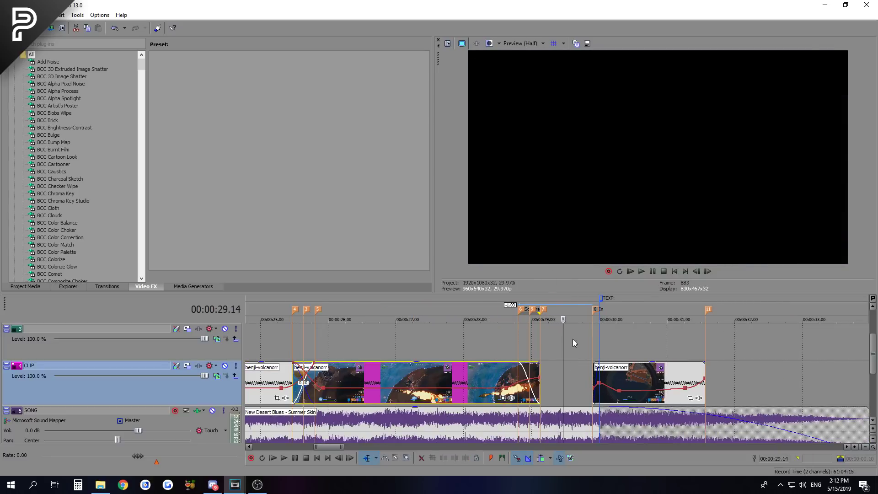
- Examine the second gameplay clip's opening frames up to the scope-out at 00:00:30.01
{"action": "left_click", "coordinate": [593, 343]}
{"action": "key", "text": "Right"}
{"action": "key", "text": "Right"}
{"action": "key", "text": "Right"}
{"action": "scroll", "coordinate": [592, 343], "scroll_direction": "up", "scroll_amount": 3}
{"action": "key", "text": "Right"}
{"action": "scroll", "coordinate": [588, 344], "scroll_direction": "down", "scroll_amount": 6}
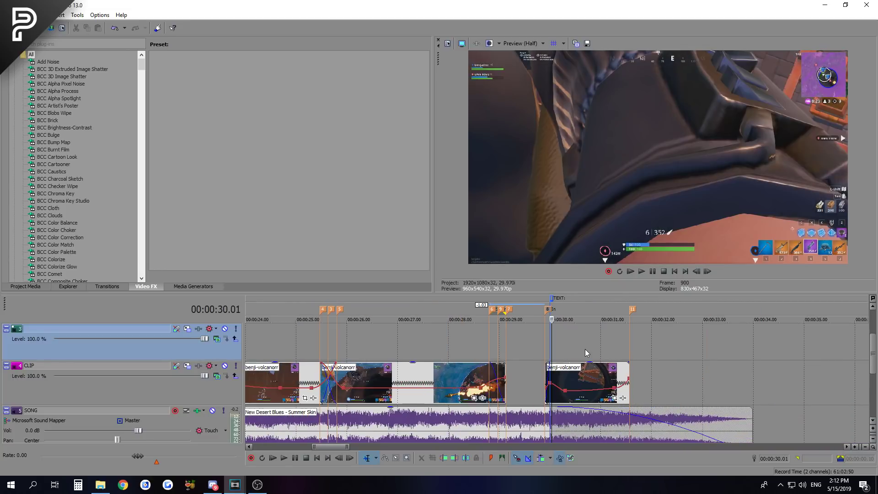
{"action": "scroll", "coordinate": [569, 355], "scroll_direction": "up", "scroll_amount": 6}
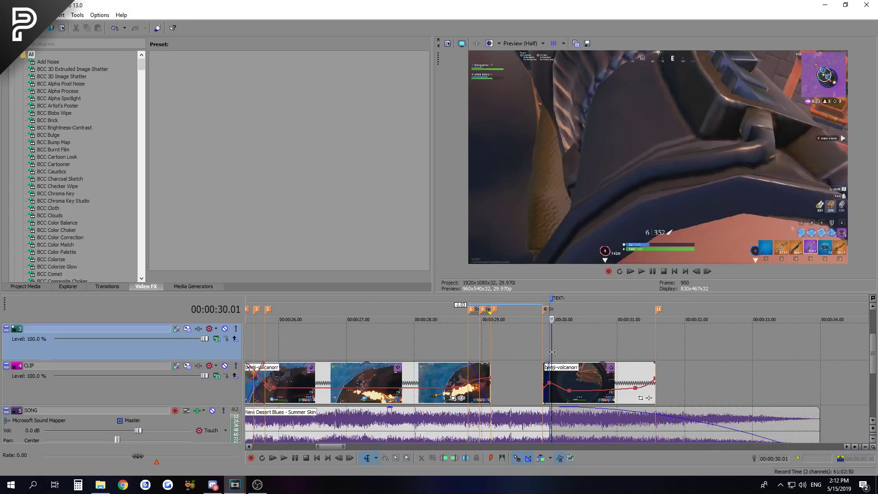
{"action": "scroll", "coordinate": [539, 360], "scroll_direction": "down", "scroll_amount": 4}
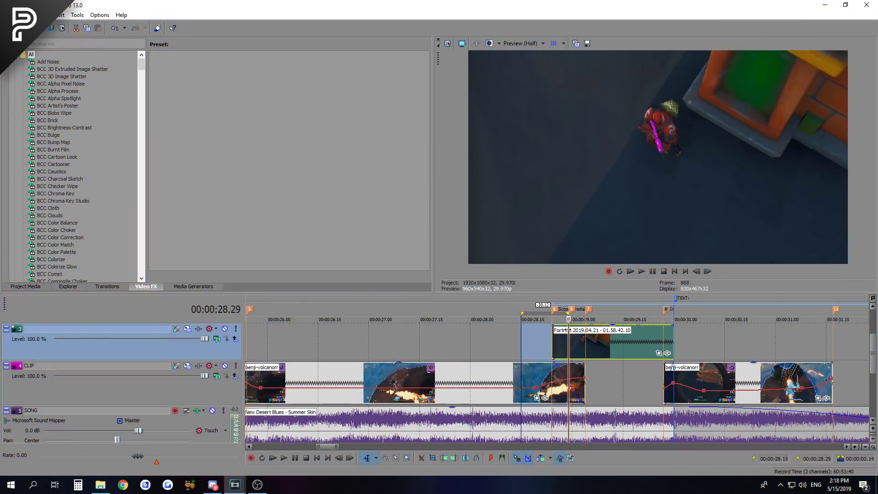
- Check the playback rate in the cinematic clip's event properties
{"action": "right_click", "coordinate": [620, 346]}
{"action": "left_click", "coordinate": [651, 341]}
{"action": "left_click_drag", "start_coordinate": [423, 209], "coordinate": [376, 219]}
{"action": "left_click", "coordinate": [468, 329]}
- Set the cinematic clip's playback rate to 1 and check its motion up to 00:00:29.18
{"action": "right_click", "coordinate": [608, 341]}
{"action": "left_click", "coordinate": [635, 335]}
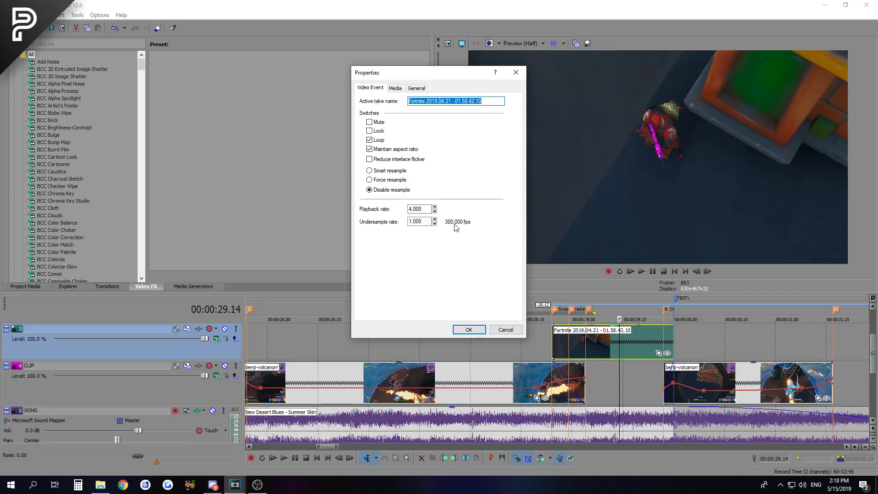
{"action": "double_click", "coordinate": [419, 209]}
{"action": "type", "text": "1"}
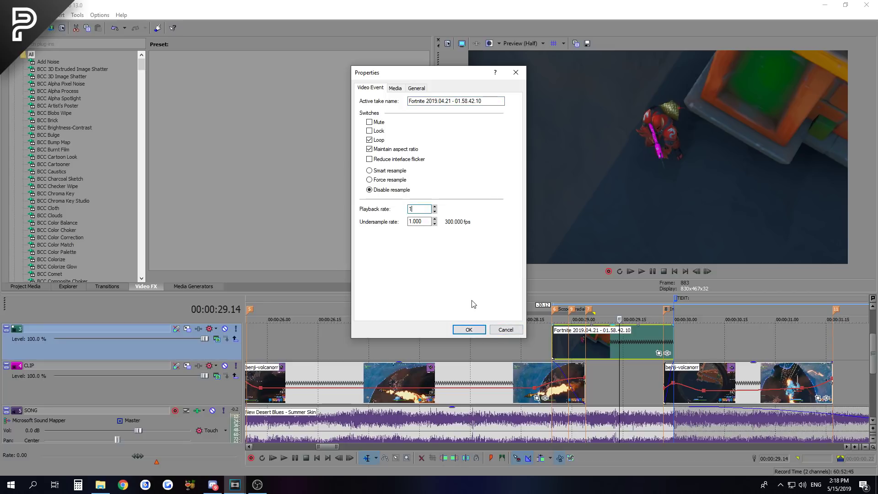
{"action": "left_click", "coordinate": [469, 329]}
{"action": "left_click_drag", "start_coordinate": [535, 319], "coordinate": [622, 319]}
{"action": "left_click", "coordinate": [633, 347]}
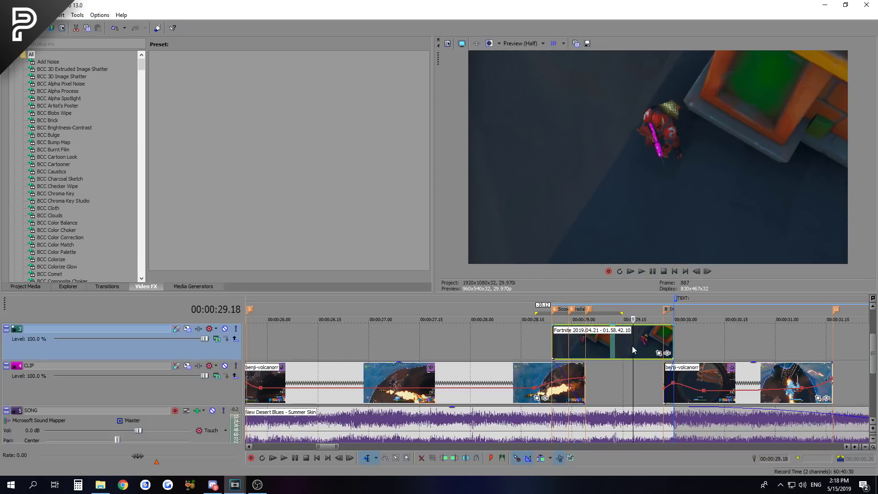
- Restore the cinematic clip's playback rate to 4 and review the range from 00:00:28.15 to 00:00:29.19
{"action": "key", "text": "alt+Return"}
{"action": "left_click", "coordinate": [428, 213]}
{"action": "left_click", "coordinate": [469, 329]}
{"action": "left_click_drag", "start_coordinate": [521, 315], "coordinate": [634, 344]}
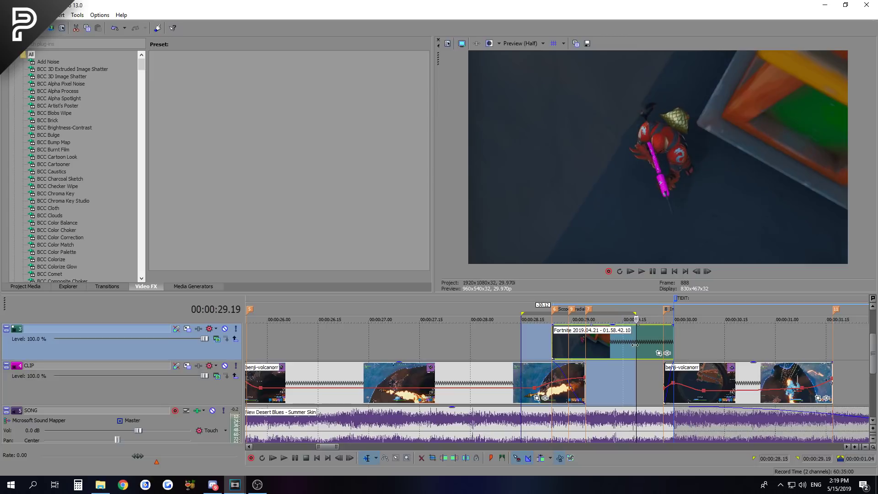
- Insert a velocity envelope on the cinematic clip with the cursor at 00:00:29.04
{"action": "left_click", "coordinate": [586, 344]}
{"action": "right_click", "coordinate": [611, 345]}
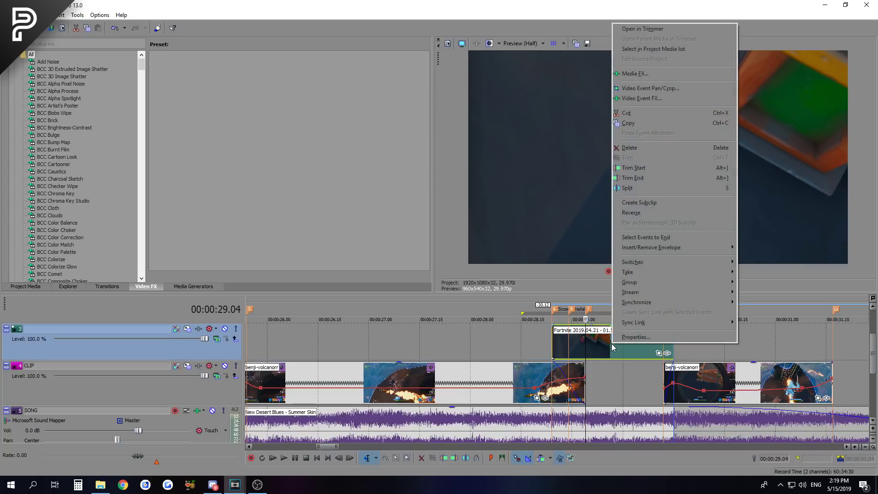
{"action": "mouse_move", "coordinate": [660, 248]}
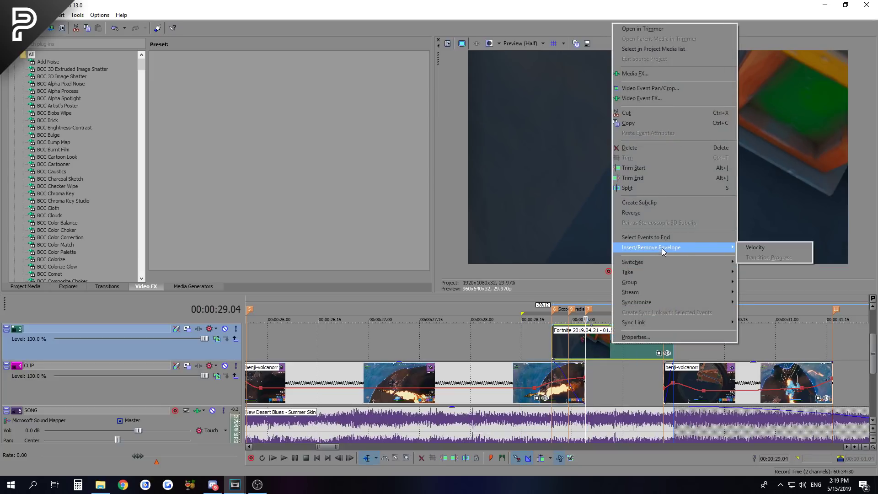
{"action": "left_click", "coordinate": [763, 251]}
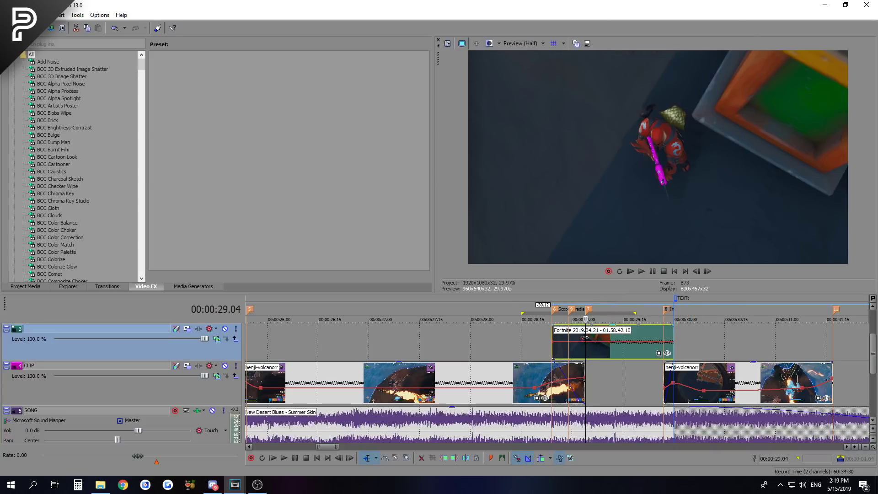
- Add a velocity point on the cinematic clip at 00:00:29.04 and set it to 25%
{"action": "scroll", "coordinate": [587, 347], "scroll_direction": "up", "scroll_amount": 3}
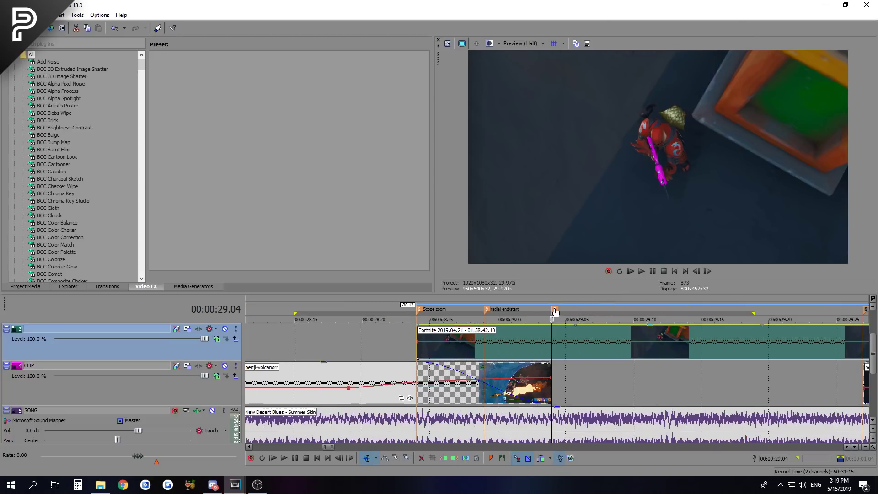
{"action": "double_click", "coordinate": [551, 342]}
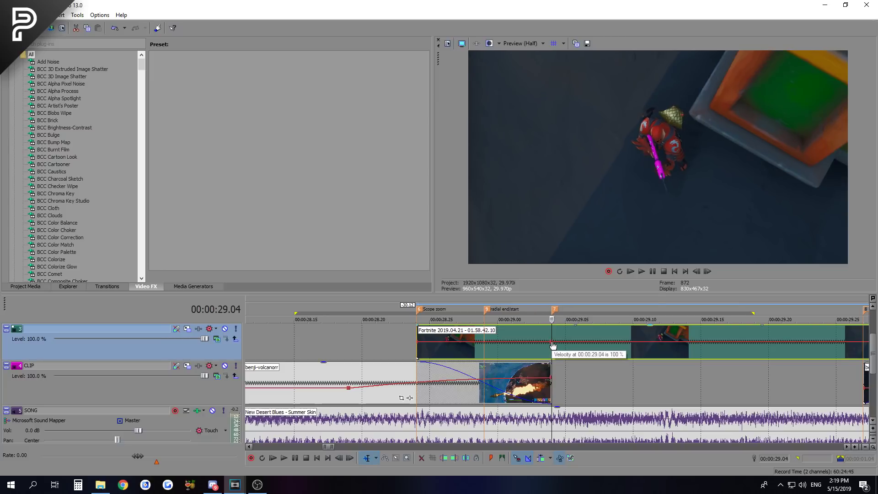
{"action": "right_click", "coordinate": [553, 346]}
{"action": "left_click", "coordinate": [590, 222]}
{"action": "type", "text": "2"}
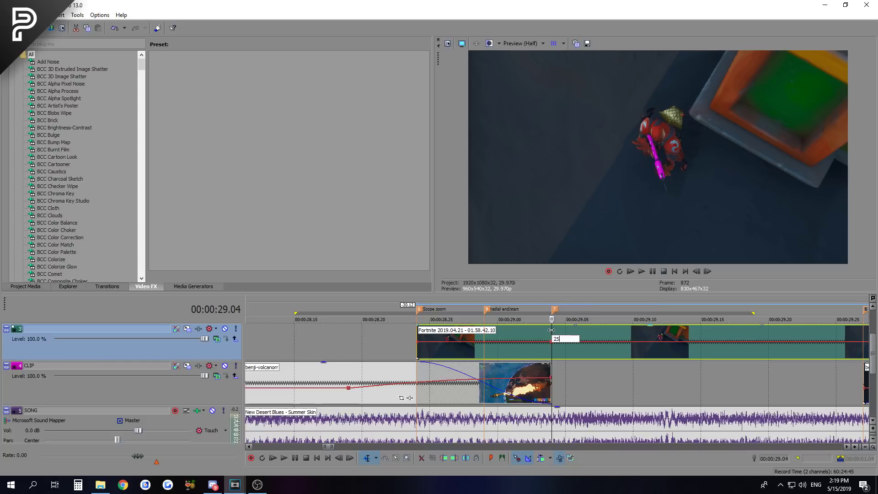
{"action": "type", "text": "5"}
{"action": "key", "text": "Return"}
- Set the velocity at the cinematic clip's start, 00:00:28.24, to 200% forward and change the fade curve that follows it
{"action": "left_click", "coordinate": [419, 346]}
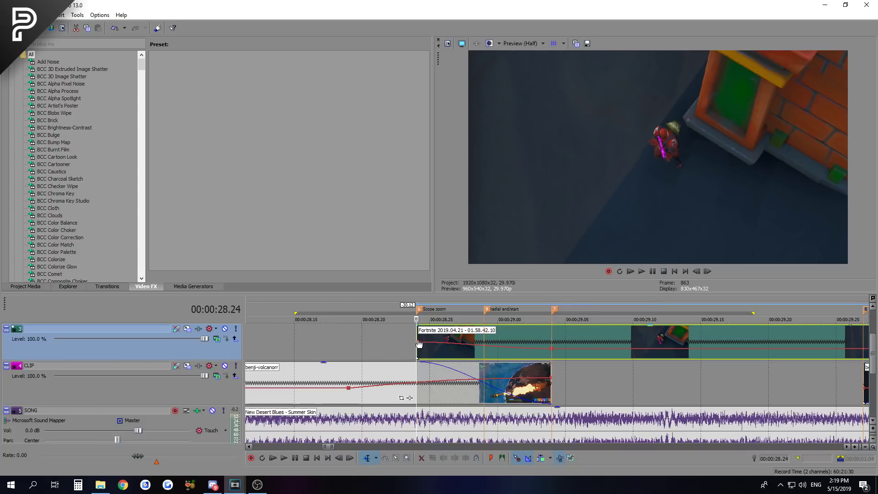
{"action": "right_click", "coordinate": [418, 339]}
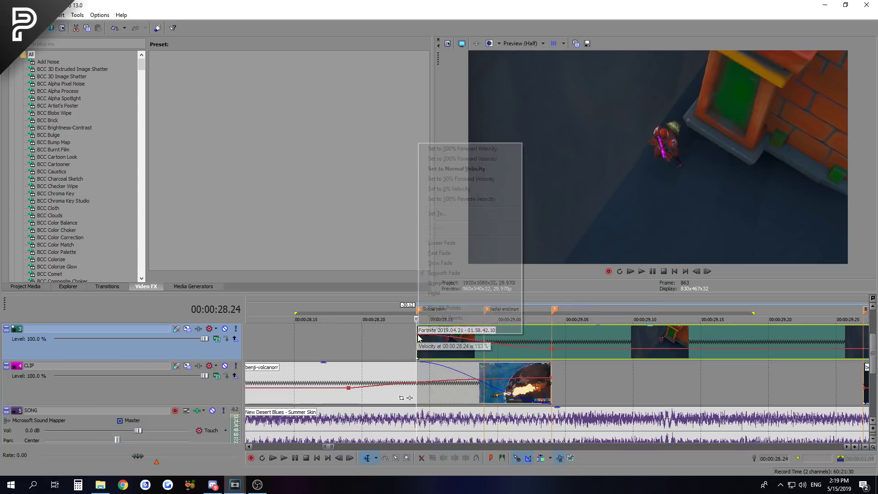
{"action": "left_click", "coordinate": [456, 157]}
{"action": "right_click", "coordinate": [447, 338]}
{"action": "left_click", "coordinate": [486, 360]}
- Review the opening slowdown around 00:00:28.21 to 00:00:29.08 and reapply 200% forward velocity to the clip's first point
{"action": "left_click_drag", "start_coordinate": [376, 325], "coordinate": [599, 329]}
{"action": "scroll", "coordinate": [600, 329], "scroll_direction": "down", "scroll_amount": 3}
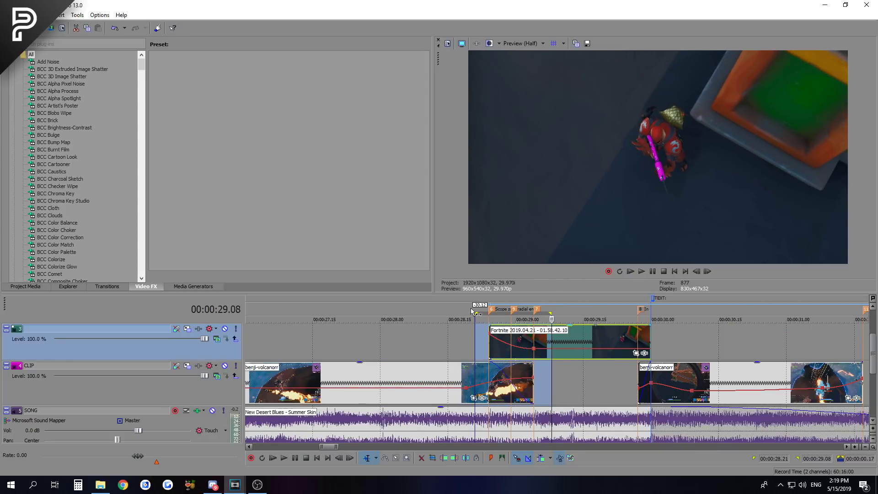
{"action": "left_click", "coordinate": [530, 339]}
{"action": "scroll", "coordinate": [582, 346], "scroll_direction": "up", "scroll_amount": 2}
{"action": "left_click_drag", "start_coordinate": [461, 309], "coordinate": [492, 333]}
{"action": "left_click", "coordinate": [489, 336]}
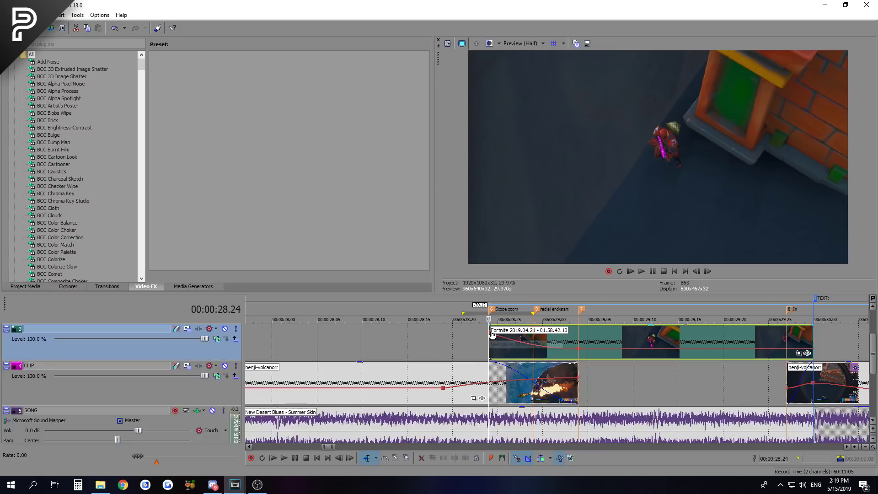
{"action": "right_click", "coordinate": [491, 335]}
{"action": "left_click", "coordinate": [525, 156]}
- Review the cinematic clip from just before its start up to its last frames at 00:00:30.00
{"action": "left_click_drag", "start_coordinate": [458, 310], "coordinate": [813, 345]}
{"action": "left_click", "coordinate": [809, 346]}
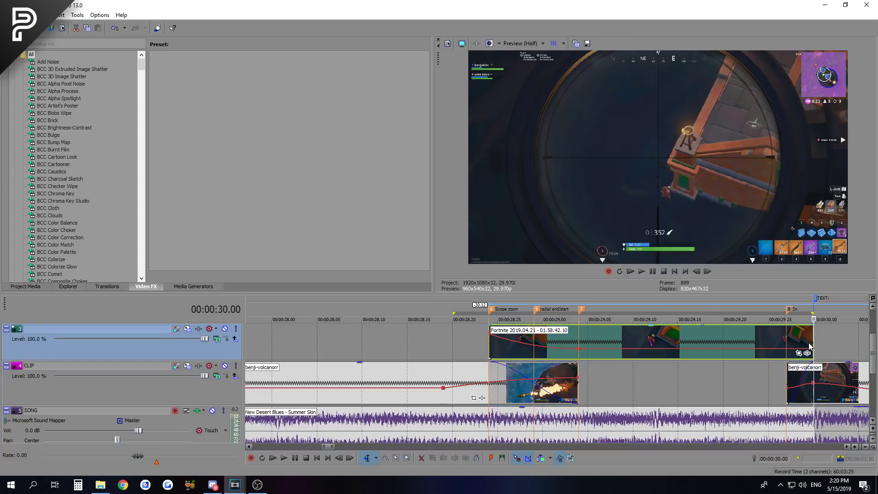
{"action": "key", "text": "Left"}
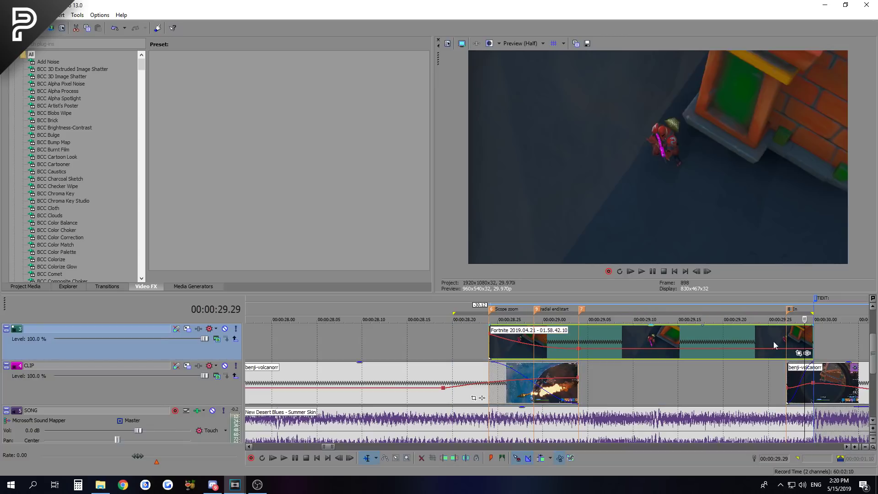
- Add a velocity point on the cinematic clip at 00:00:29.20 and set it to 15%
{"action": "left_click", "coordinate": [727, 342]}
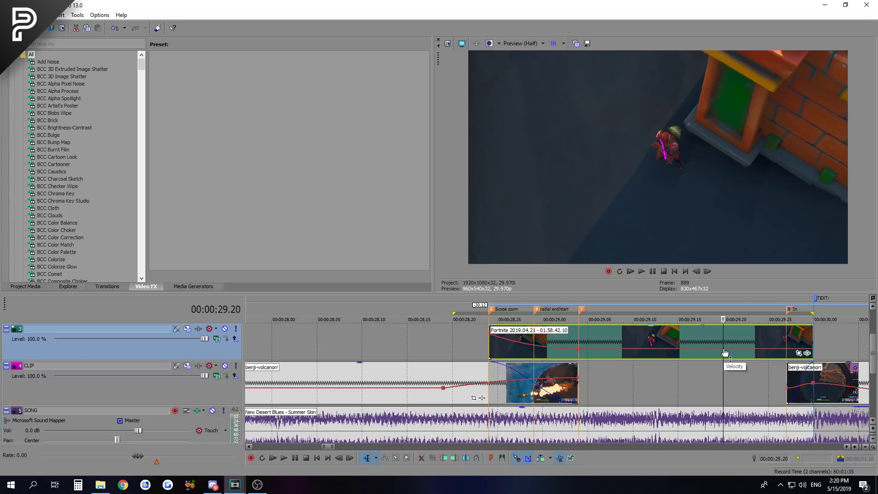
{"action": "scroll", "coordinate": [723, 339], "scroll_direction": "down", "scroll_amount": 3}
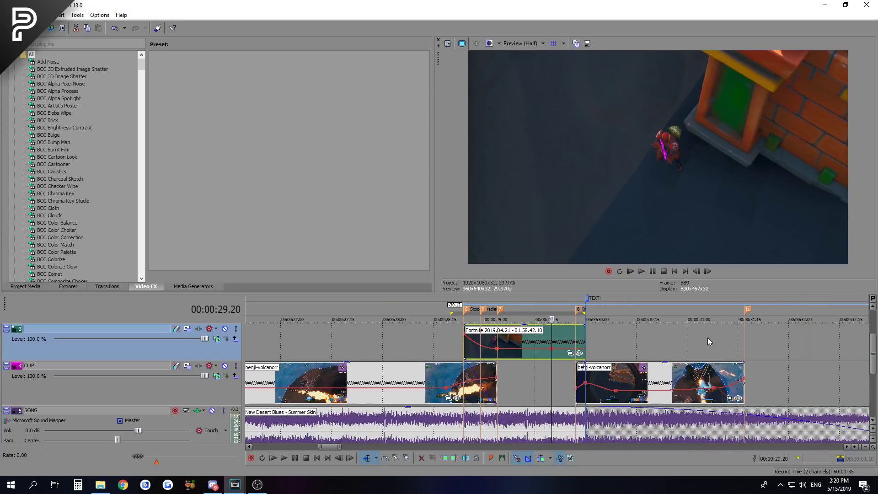
{"action": "left_click", "coordinate": [535, 368]}
{"action": "key", "text": "Right"}
{"action": "key", "text": "Right"}
{"action": "key", "text": "Right"}
{"action": "key", "text": "Right"}
{"action": "key", "text": "Right"}
{"action": "scroll", "coordinate": [552, 348], "scroll_direction": "up", "scroll_amount": 3}
{"action": "right_click", "coordinate": [551, 348]}
{"action": "left_click", "coordinate": [577, 227]}
{"action": "type", "text": "1"}
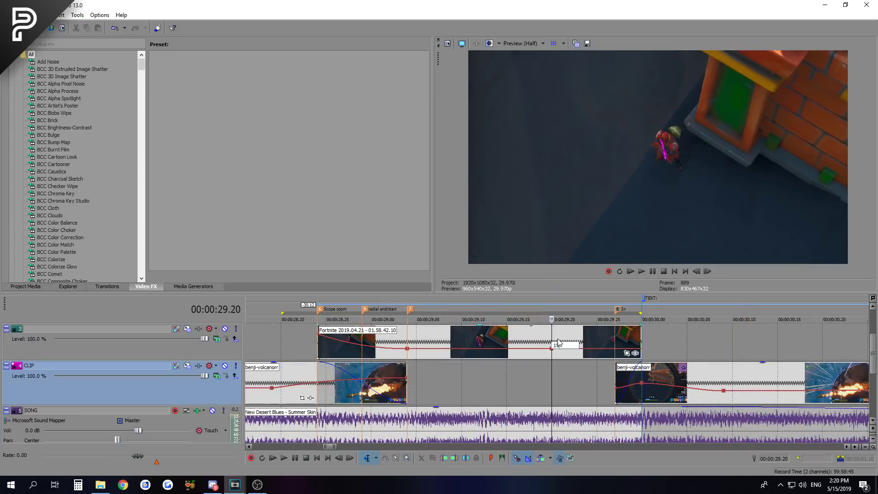
{"action": "type", "text": "50"}
{"action": "left_click", "coordinate": [552, 337]}
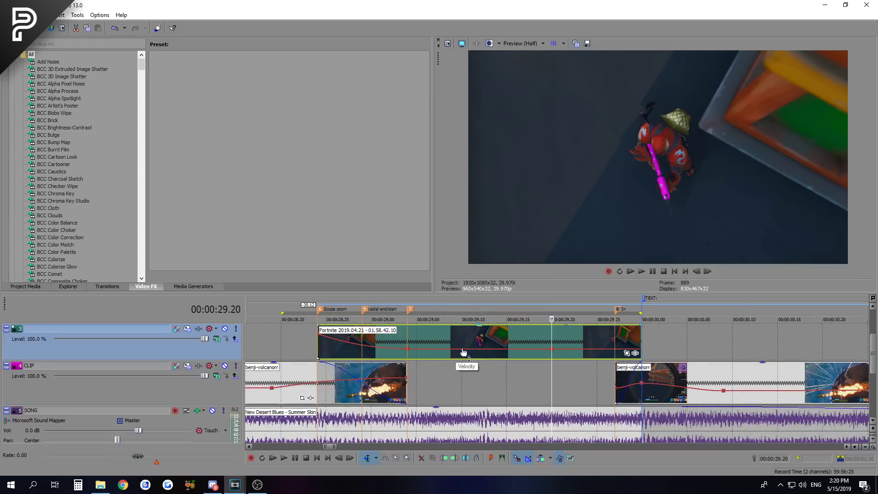
- Lower the velocity at the cinematic clip's end, 00:00:30.00, to -100% and change the fade curve leading into it
{"action": "mouse_move", "coordinate": [552, 352]}
{"action": "key", "text": "Right"}
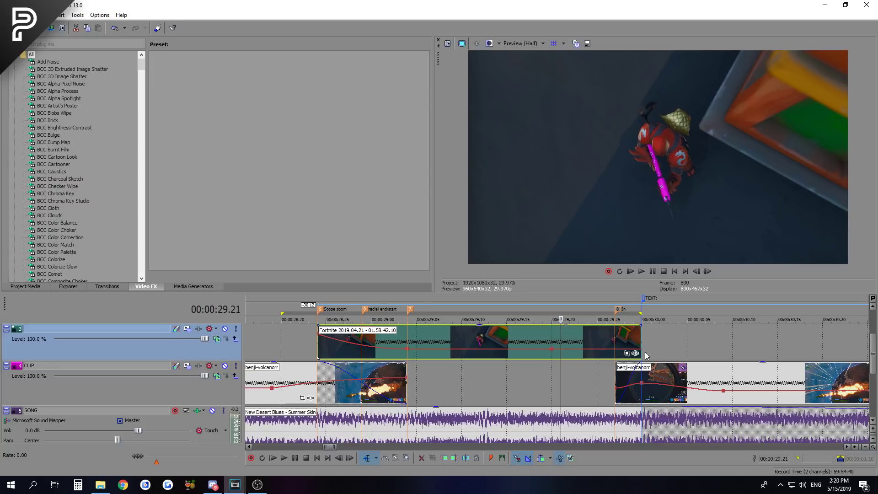
{"action": "left_click", "coordinate": [641, 353]}
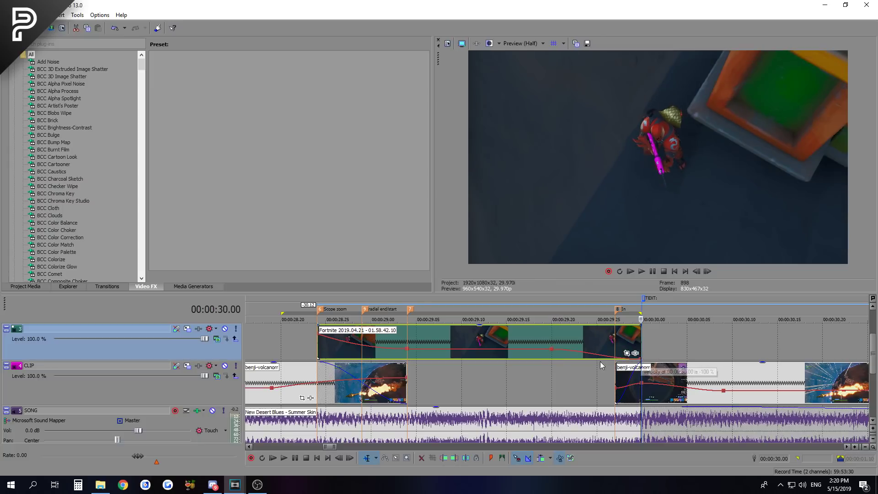
{"action": "right_click", "coordinate": [589, 354]}
{"action": "left_click", "coordinate": [635, 394]}
- Check the cinematic clip's ending frame by frame, starting from 00:00:29.20
{"action": "left_click", "coordinate": [551, 339]}
{"action": "key", "text": "Right"}
{"action": "key", "text": "Right"}
{"action": "key", "text": "Right"}
{"action": "key", "text": "Right"}
{"action": "key", "text": "Right"}
{"action": "key", "text": "Right"}
{"action": "key", "text": "Right"}
{"action": "key", "text": "Right"}
{"action": "key", "text": "Right"}
{"action": "key", "text": "Right"}
- Play back the velocity-ramped cinematic from about 00:00:28.22 until just past 00:00:30.00 to judge its motion
{"action": "left_click_drag", "start_coordinate": [299, 312], "coordinate": [642, 337]}
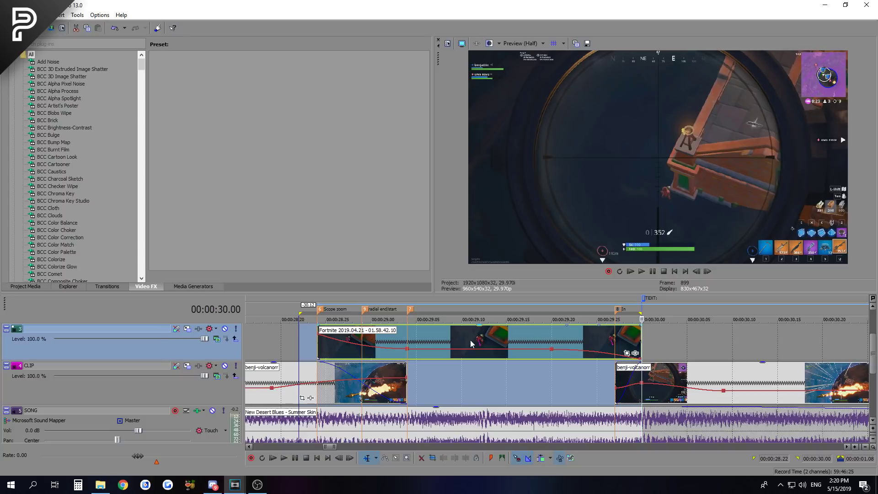
{"action": "left_click", "coordinate": [543, 342]}
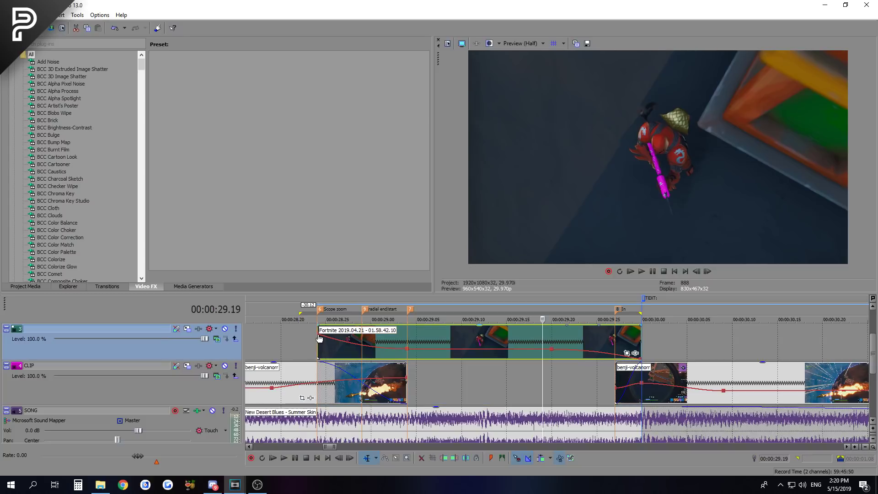
{"action": "left_click_drag", "start_coordinate": [290, 345], "coordinate": [689, 362]}
{"action": "key", "text": "space"}
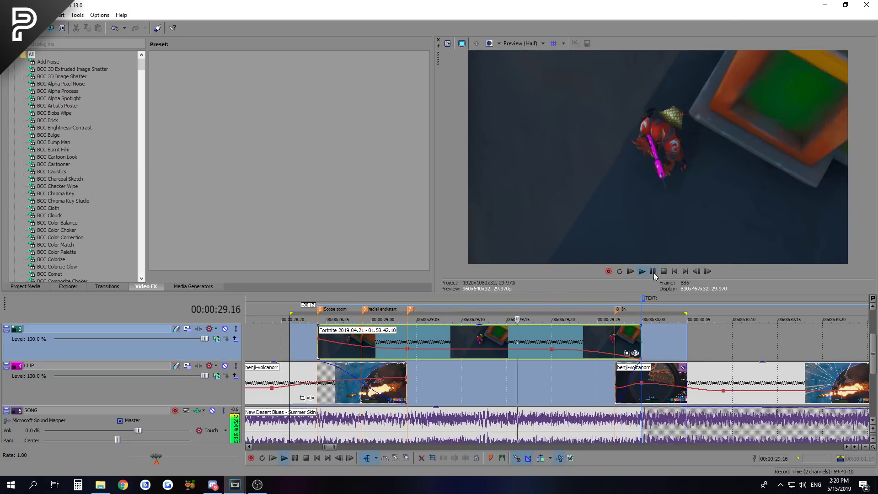
{"action": "key", "text": "space"}
{"action": "left_click", "coordinate": [323, 341]}
{"action": "key", "text": "space"}
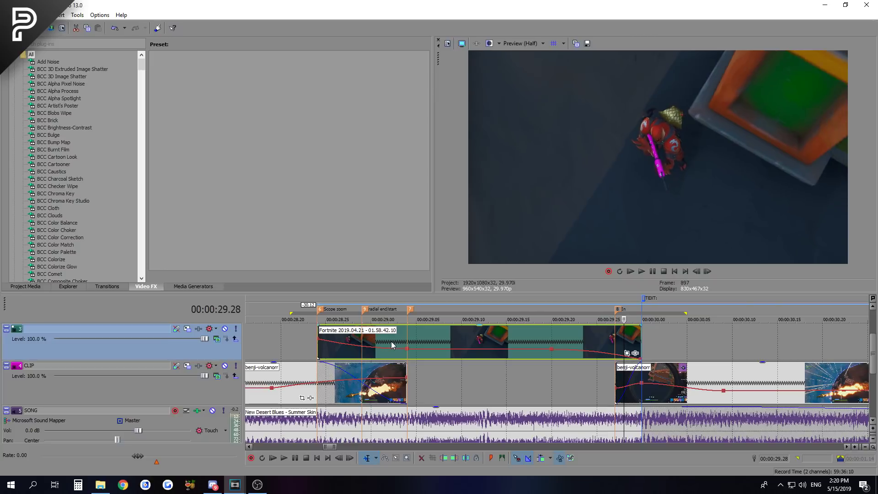
{"action": "key", "text": "space"}
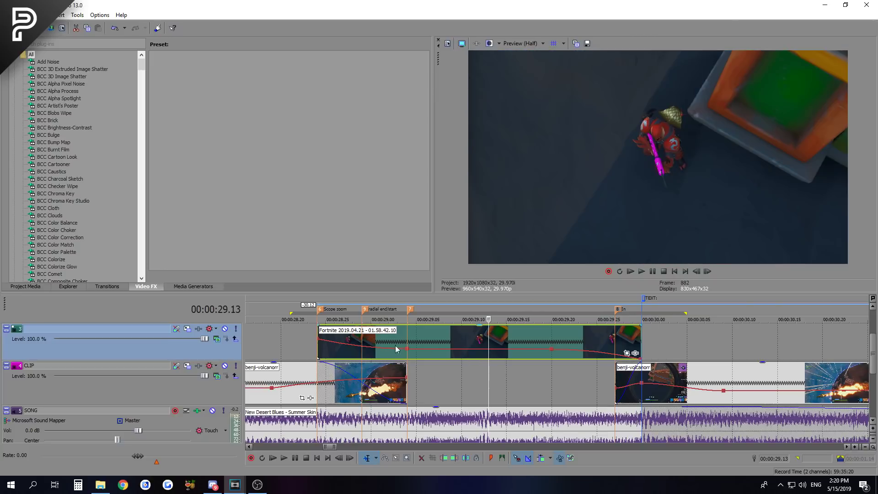
- In the cinematic clip's Pan/Crop, keyframe a 1,412.8 × 794.7 crop at 00:00:00.05, centred on 967, 460 around the character and rotated 3.8°
{"action": "left_click", "coordinate": [627, 353]}
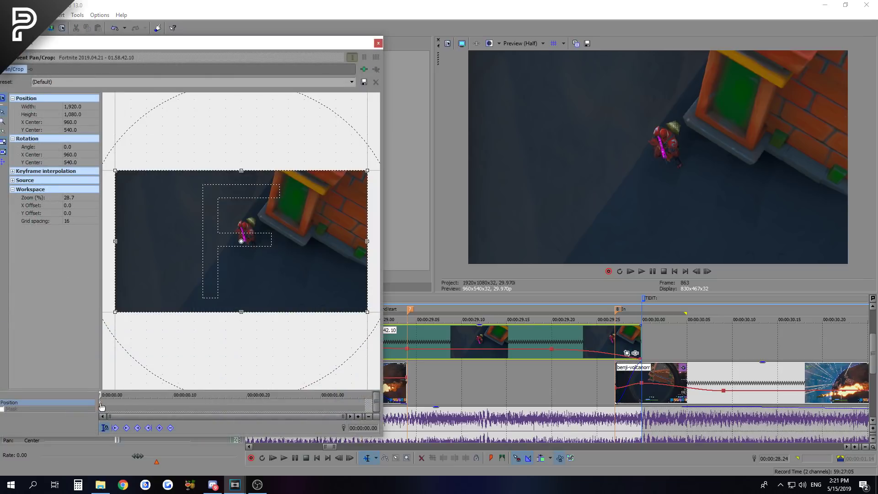
{"action": "key", "text": "Right"}
{"action": "key", "text": "Right"}
{"action": "key", "text": "Right"}
{"action": "key", "text": "Right"}
{"action": "key", "text": "Right"}
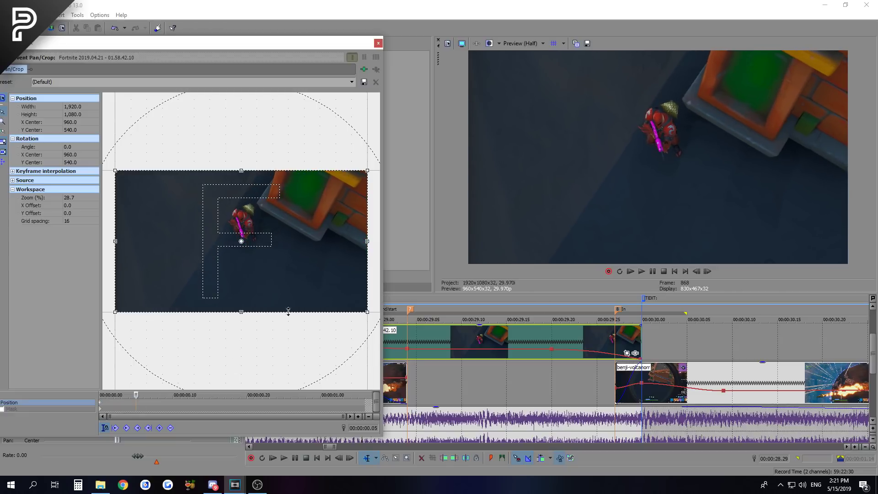
{"action": "left_click_drag", "start_coordinate": [368, 314], "coordinate": [329, 290]}
{"action": "left_click_drag", "start_coordinate": [333, 188], "coordinate": [334, 187]}
{"action": "left_click_drag", "start_coordinate": [291, 204], "coordinate": [272, 215]}
{"action": "left_click_drag", "start_coordinate": [263, 164], "coordinate": [269, 164]}
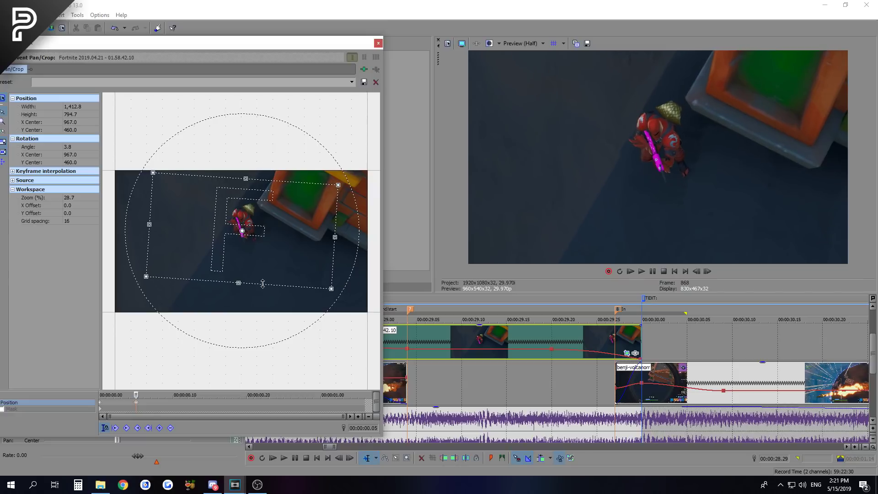
- Set the first Pan/Crop keyframe's interpolation to Fast and the keyframe at 00:00:00.05 to Slow
{"action": "left_click", "coordinate": [99, 406]}
{"action": "right_click", "coordinate": [101, 402]}
{"action": "left_click", "coordinate": [123, 355]}
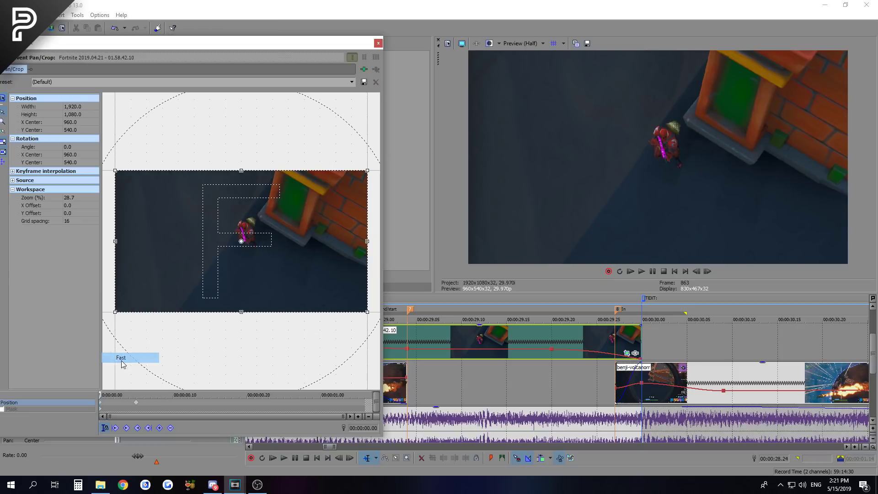
{"action": "left_click", "coordinate": [137, 403]}
{"action": "right_click", "coordinate": [135, 402]}
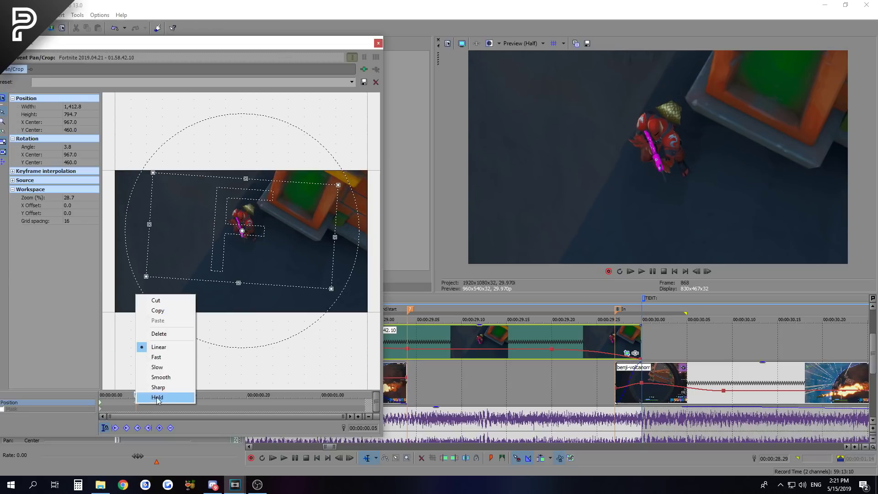
{"action": "left_click", "coordinate": [182, 368]}
- Keyframe a tighter crop of 1,174.2 × 660.5 with a 6.1° rotation at 00:00:01.01 in Pan/Crop
{"action": "left_click_drag", "start_coordinate": [344, 406], "coordinate": [373, 408]}
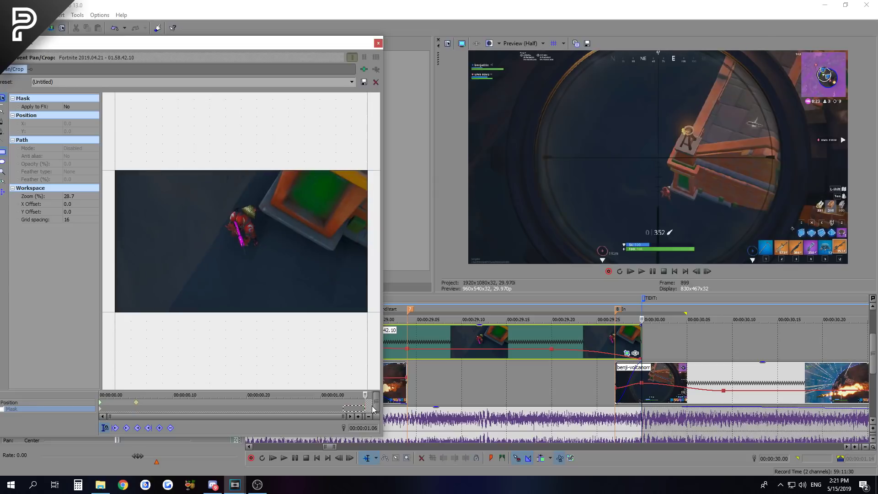
{"action": "left_click", "coordinate": [366, 405]}
{"action": "key", "text": "Left"}
{"action": "key", "text": "Left"}
{"action": "key", "text": "Left"}
{"action": "key", "text": "Left"}
{"action": "key", "text": "Left"}
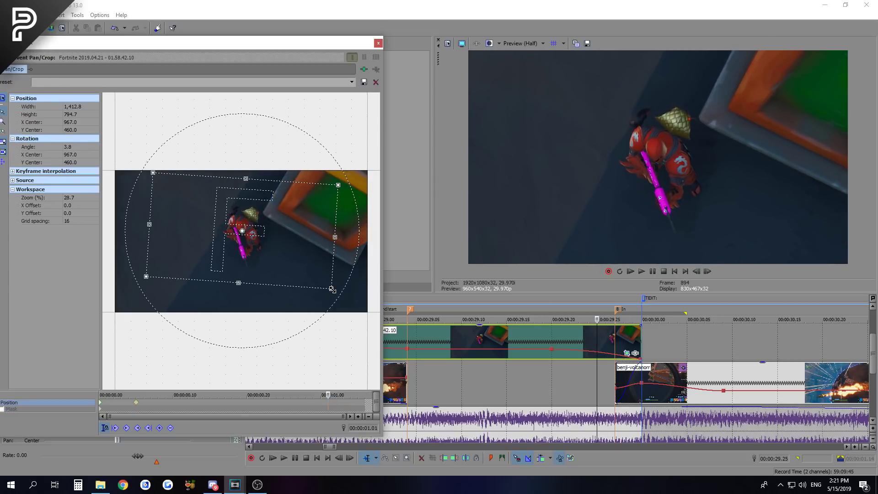
{"action": "left_click_drag", "start_coordinate": [332, 289], "coordinate": [317, 279]}
{"action": "left_click_drag", "start_coordinate": [280, 179], "coordinate": [283, 177]}
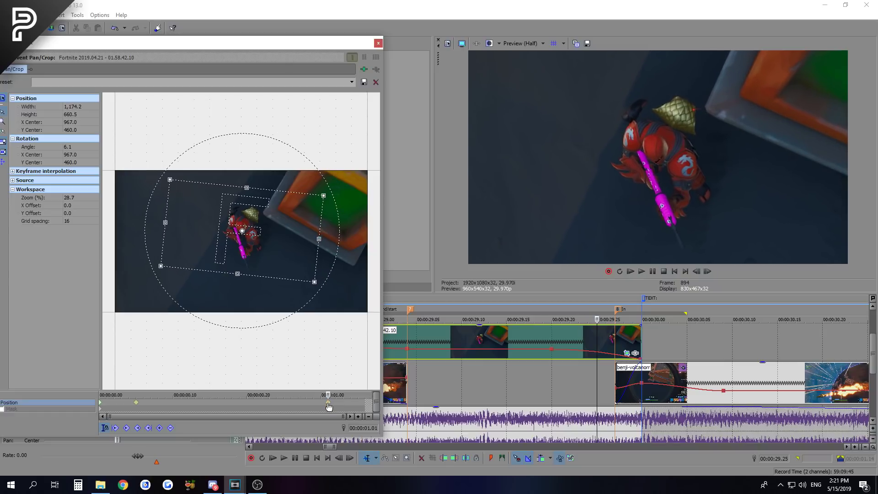
- Restore the default full-frame crop at 00:00:01.06, the end of the cinematic clip, and close Pan/Crop
{"action": "key", "text": "space"}
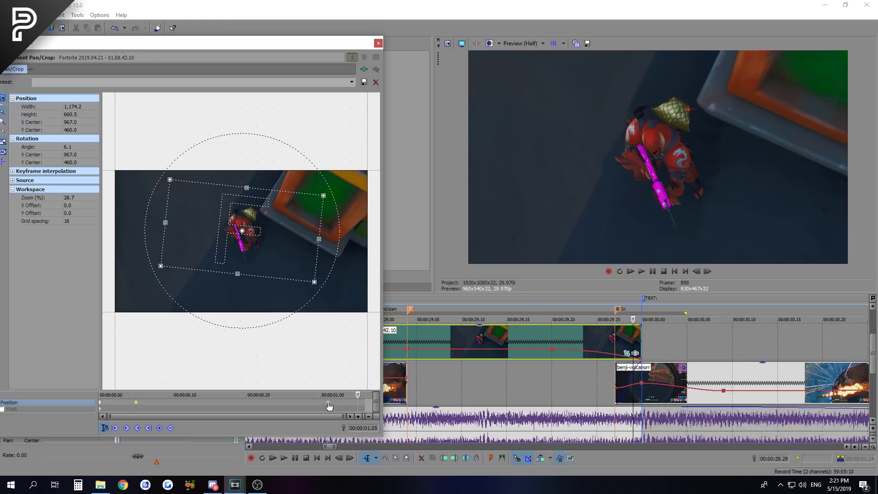
{"action": "right_click", "coordinate": [297, 240]}
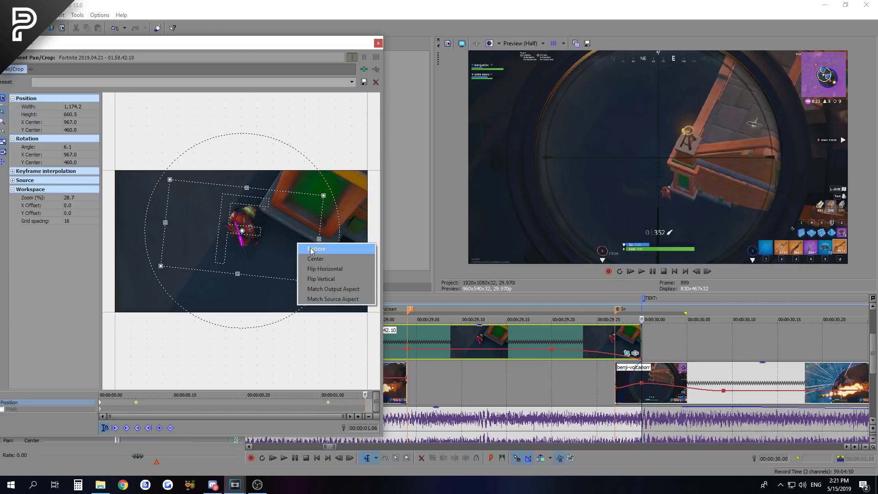
{"action": "left_click", "coordinate": [309, 248]}
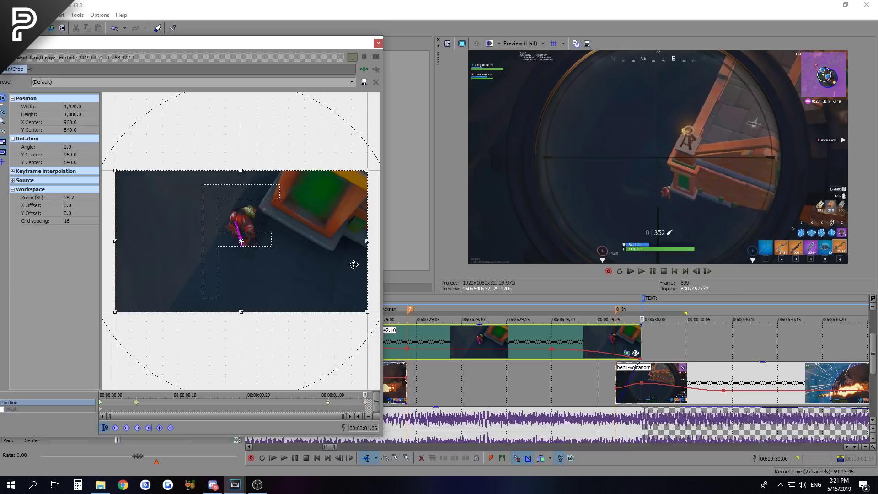
{"action": "left_click", "coordinate": [378, 43]}
- Move the cinematic clip down onto the CLIP track so it crossfades with the gameplay clips on both sides
{"action": "left_click_drag", "start_coordinate": [281, 311], "coordinate": [642, 355]}
{"action": "left_click", "coordinate": [542, 343]}
{"action": "left_click_drag", "start_coordinate": [474, 353], "coordinate": [473, 379]}
- Play back the crossfaded scope transition from 00:00:28.19 through the return to gameplay
{"action": "left_click_drag", "start_coordinate": [272, 314], "coordinate": [682, 365]}
{"action": "key", "text": "space"}
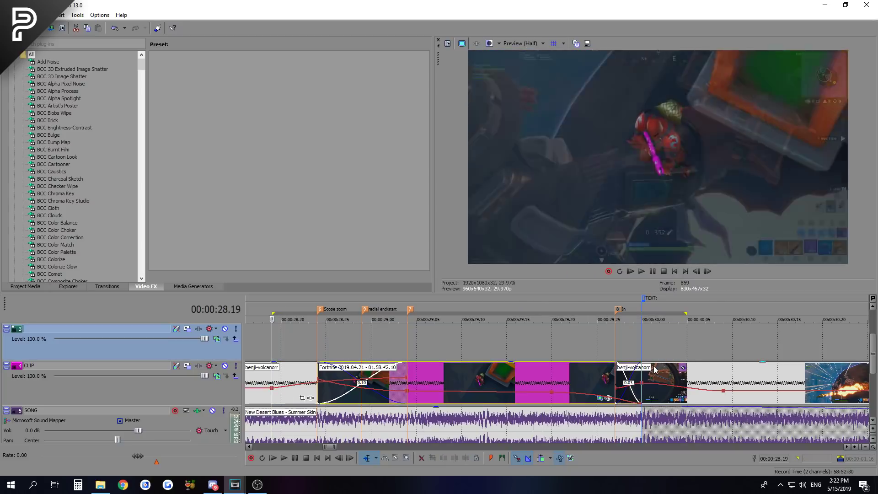
{"action": "key", "text": "space"}
{"action": "scroll", "coordinate": [653, 369], "scroll_direction": "down", "scroll_amount": 3}
{"action": "key", "text": "space"}
{"action": "key", "text": "space"}
{"action": "key", "text": "space"}
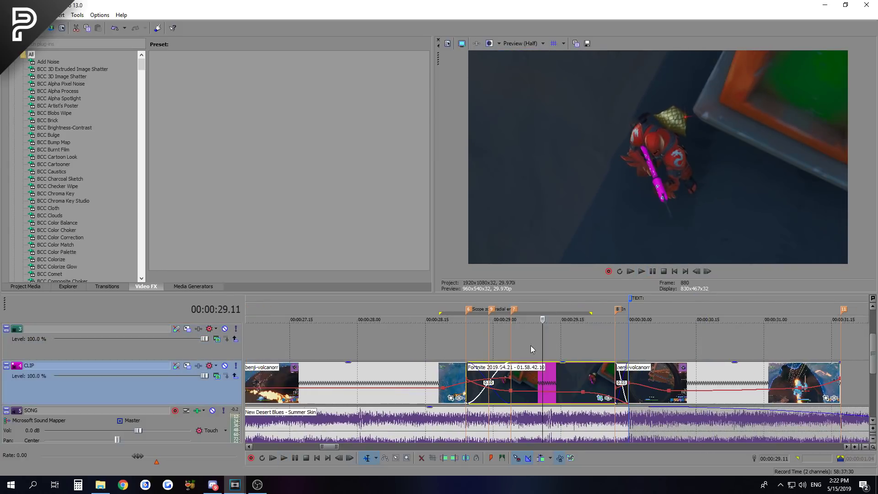
{"action": "left_click", "coordinate": [523, 345]}
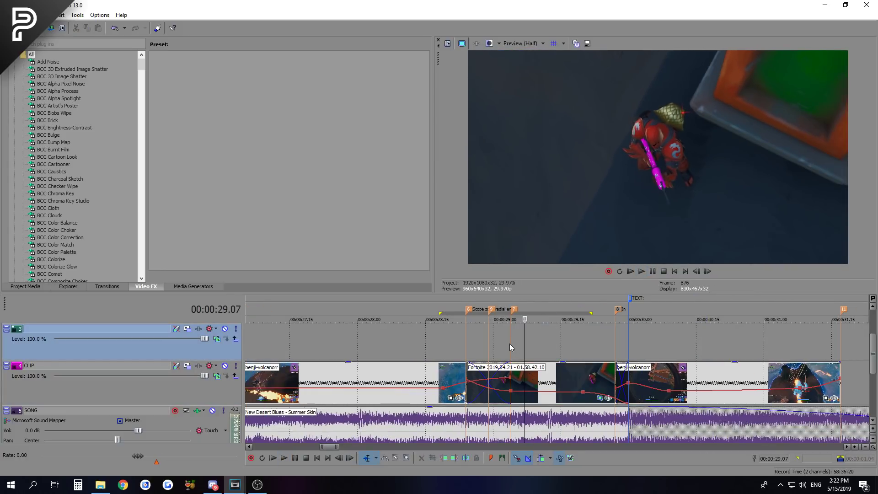
{"action": "left_click", "coordinate": [511, 345]}
{"action": "scroll", "coordinate": [510, 345], "scroll_direction": "down", "scroll_amount": 2}
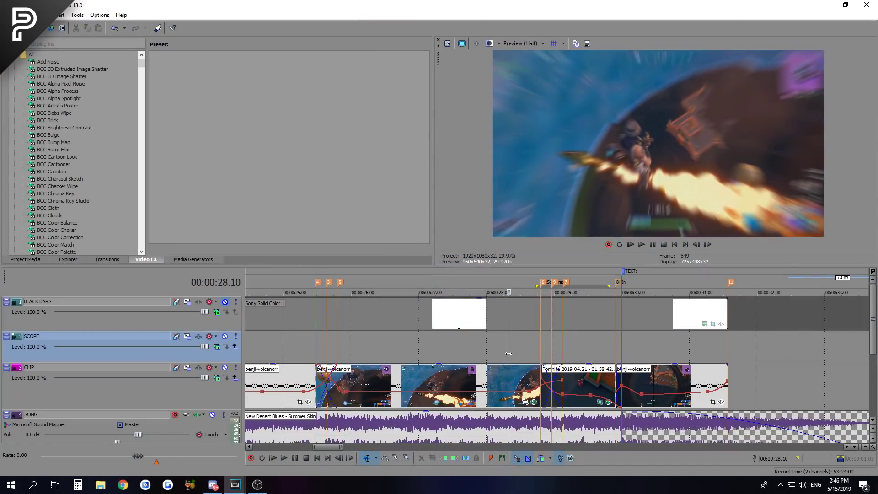
- Find BCC Radial Blur among the video effects, apply its Scope Effect preset to the gameplay clip before the cinematic, and open that clip's effects
{"action": "left_click", "coordinate": [74, 44]}
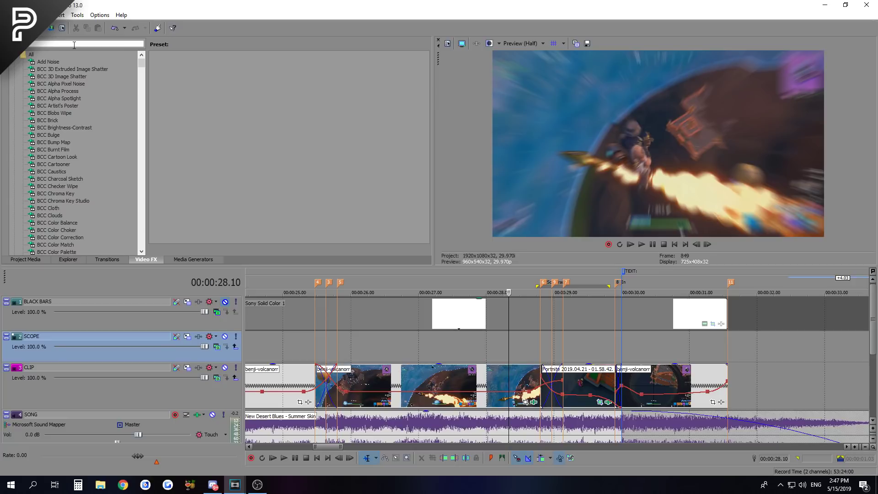
{"action": "type", "text": "gradiant"}
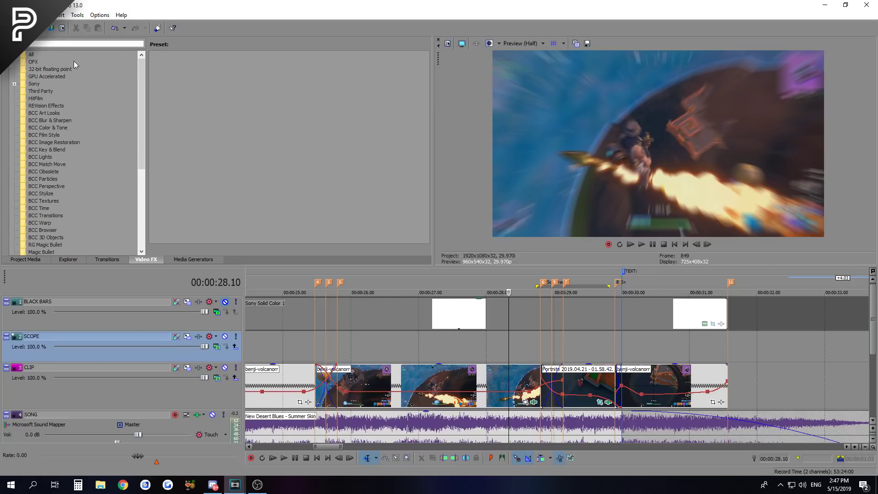
{"action": "left_click", "coordinate": [63, 61]}
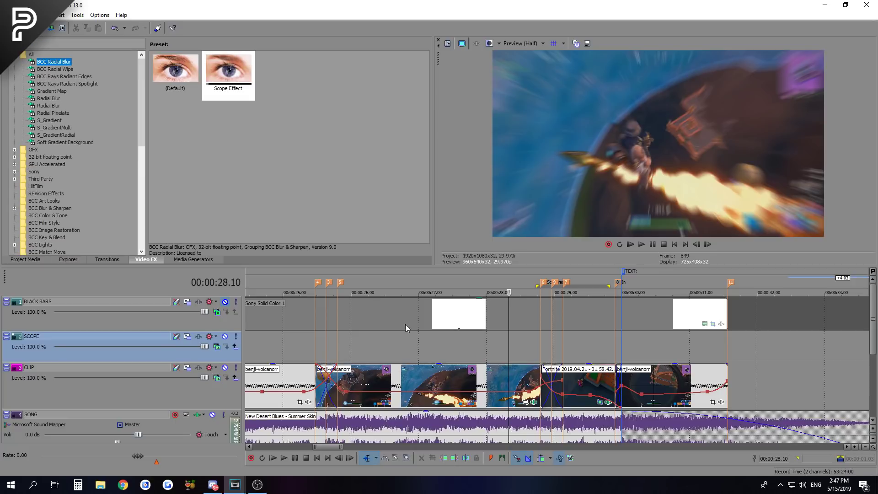
{"action": "left_click", "coordinate": [517, 384]}
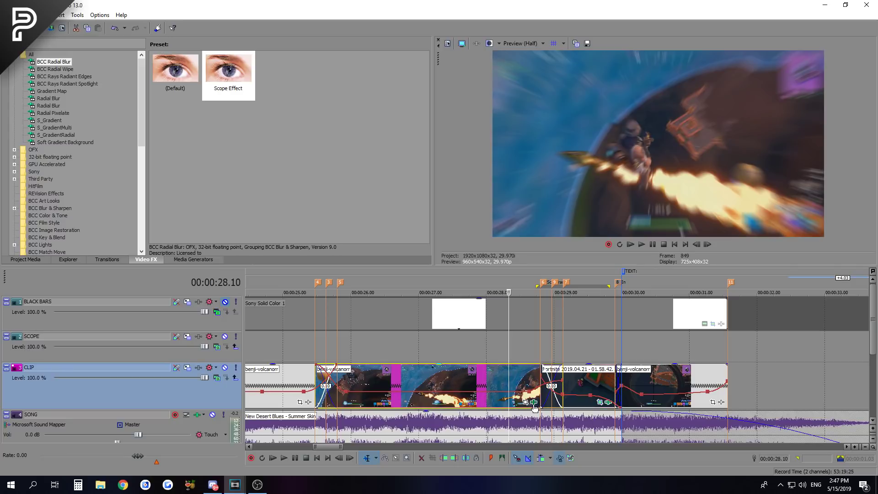
{"action": "left_click", "coordinate": [534, 403]}
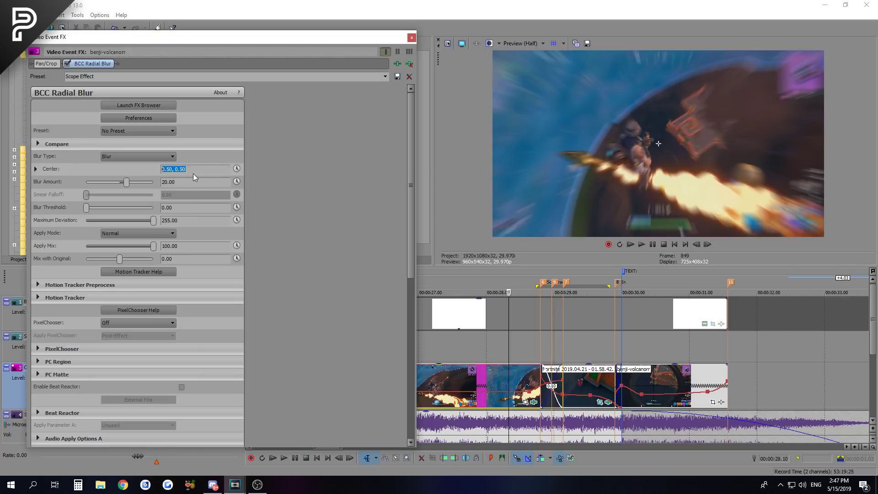
- Enable keyframe animation for the radial blur's Blur Amount on the gameplay clip and reposition the effects window to show its keyframe lanes
{"action": "left_click", "coordinate": [187, 181]}
{"action": "left_click", "coordinate": [237, 182]}
{"action": "left_click_drag", "start_coordinate": [334, 31], "coordinate": [334, 182]}
{"action": "left_click_drag", "start_coordinate": [337, 186], "coordinate": [355, 30]}
- Add a radial blur keyframe at 00:00:03.02 in the gameplay clip and set its Blur Amount to 0
{"action": "left_click", "coordinate": [527, 348]}
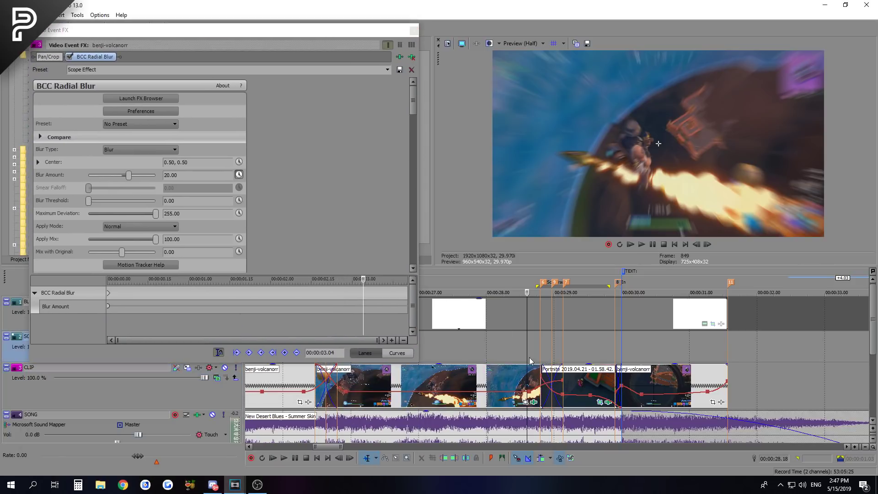
{"action": "scroll", "coordinate": [526, 352], "scroll_direction": "up", "scroll_amount": 4}
{"action": "left_click", "coordinate": [565, 399]}
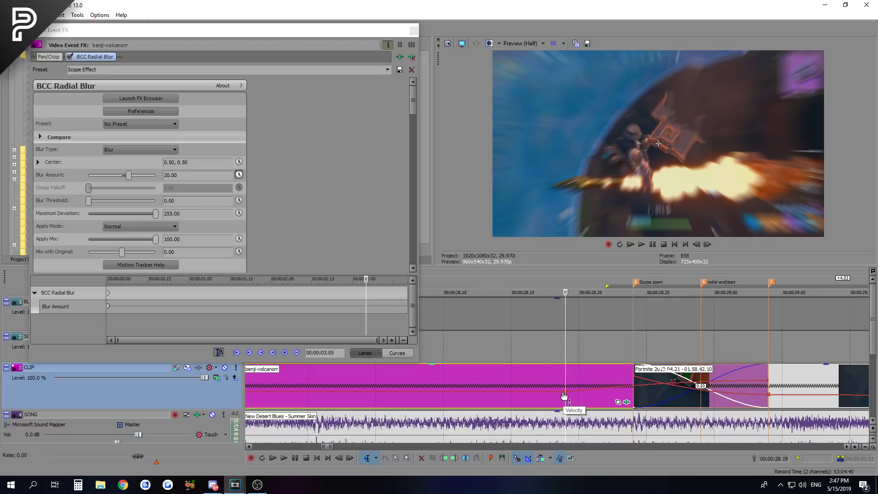
{"action": "key", "text": "Left"}
{"action": "key", "text": "Left"}
{"action": "key", "text": "Left"}
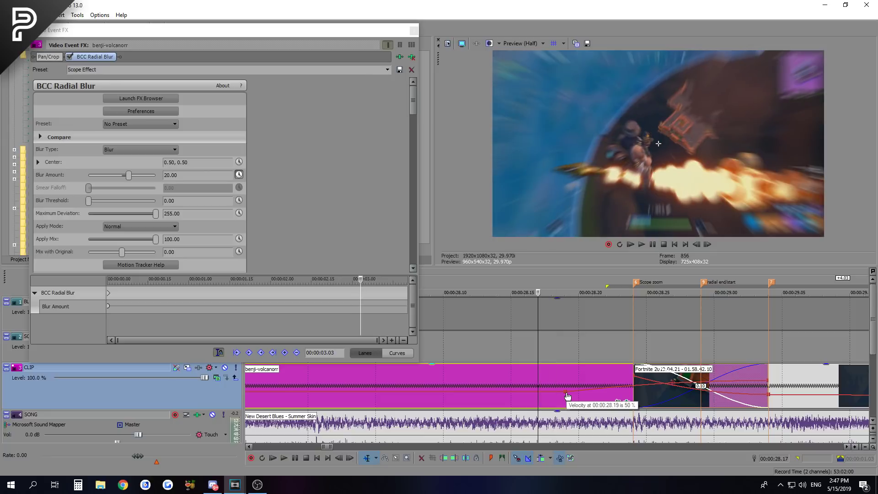
{"action": "left_click", "coordinate": [284, 353]}
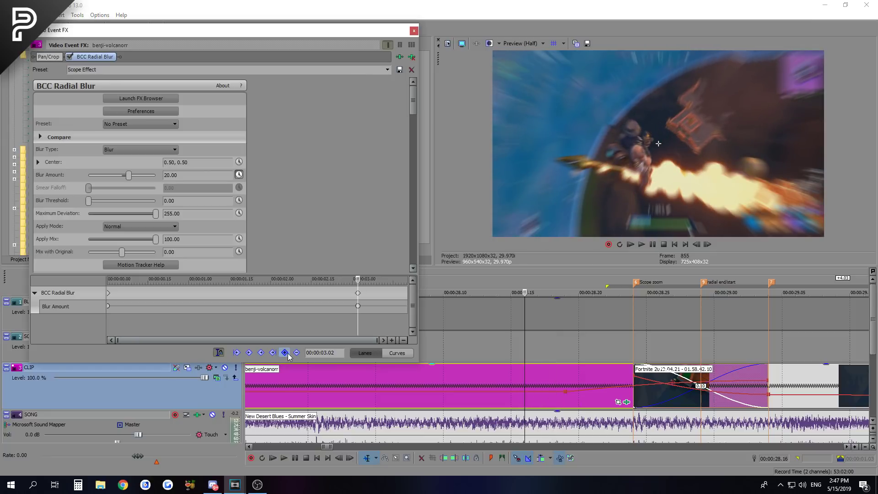
{"action": "left_click", "coordinate": [163, 176]}
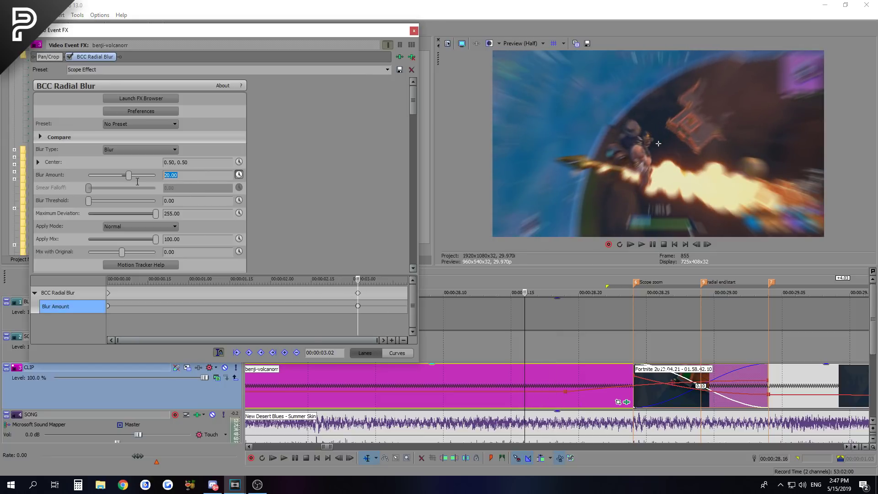
{"action": "type", "text": "0"}
{"action": "key", "text": "Return"}
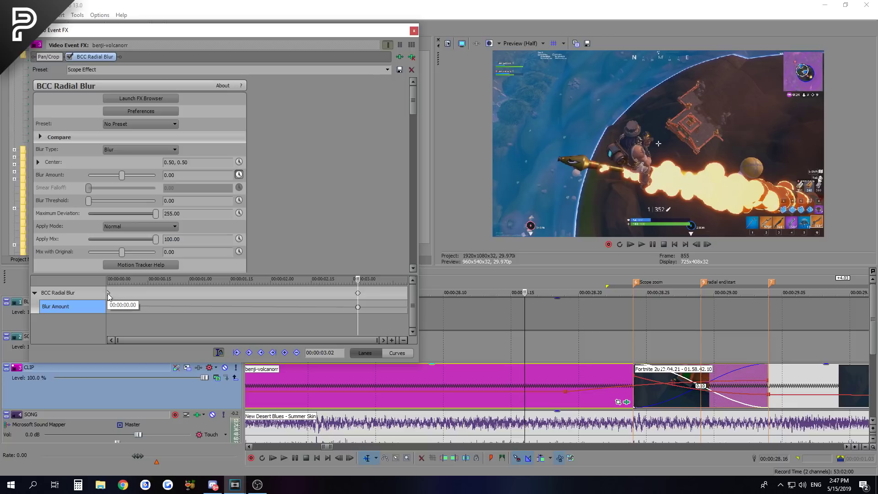
- Move the gameplay clip's initial blur keyframe to 00:00:03.15, close the effects window and play back the blur ramp
{"action": "left_click_drag", "start_coordinate": [108, 293], "coordinate": [394, 302]}
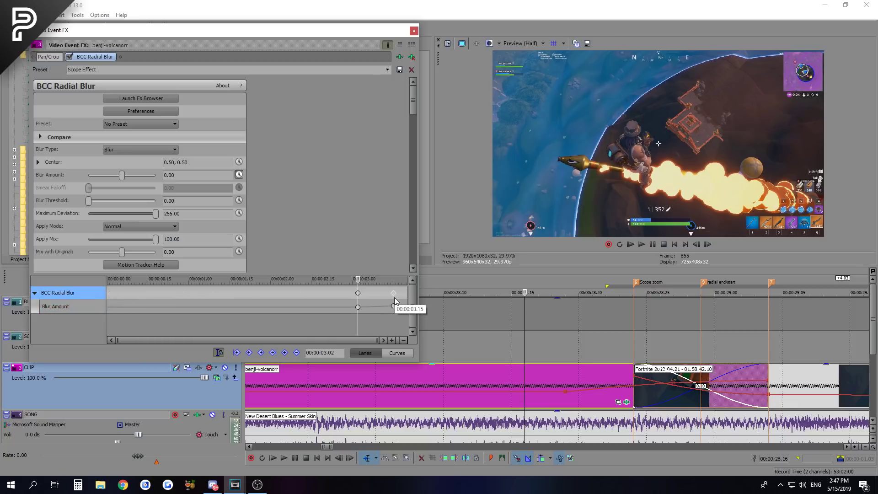
{"action": "left_click", "coordinate": [701, 347]}
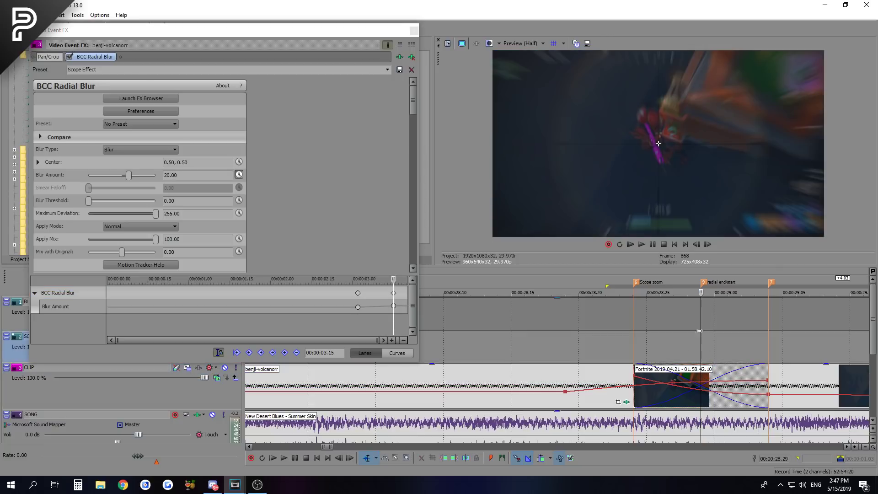
{"action": "scroll", "coordinate": [571, 354], "scroll_direction": "down", "scroll_amount": 2}
{"action": "scroll", "coordinate": [562, 357], "scroll_direction": "up", "scroll_amount": 2}
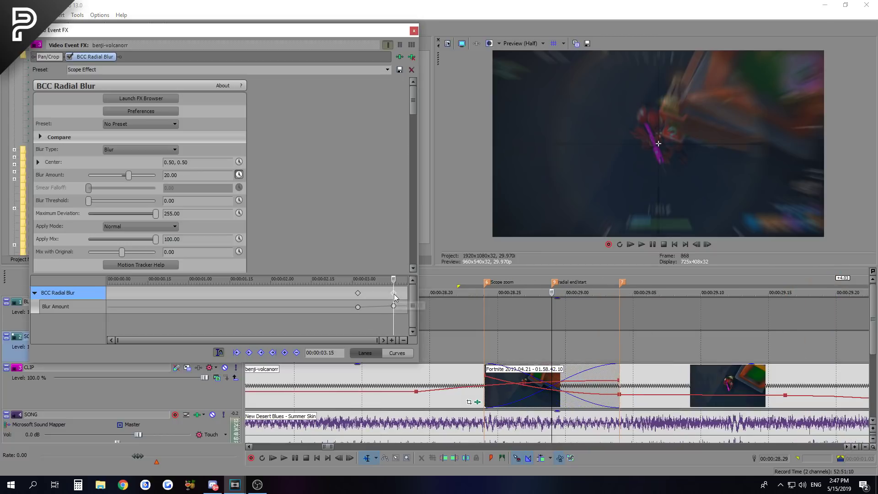
{"action": "left_click", "coordinate": [413, 30]}
{"action": "left_click", "coordinate": [402, 347]}
{"action": "key", "text": "space"}
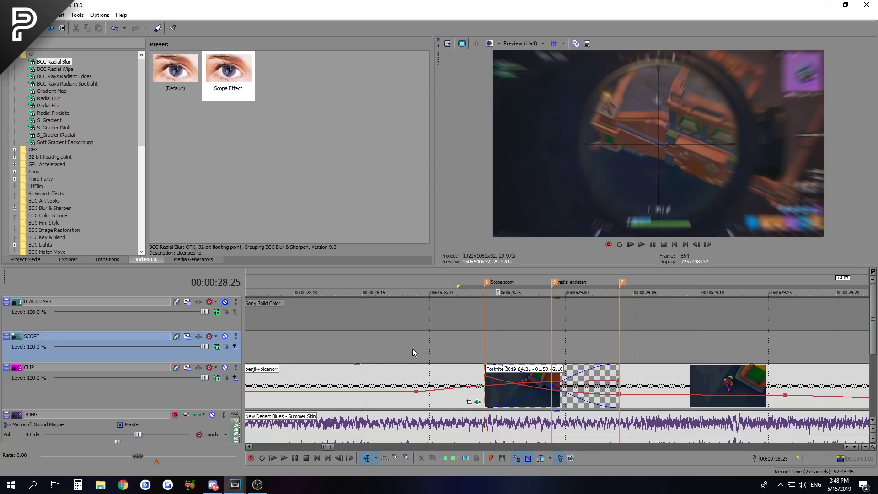
- Open the cinematic clip's effects and disable Pinch/Punch and S_Vignette, leaving only BCC Radial Blur active
{"action": "scroll", "coordinate": [583, 357], "scroll_direction": "down", "scroll_amount": 3}
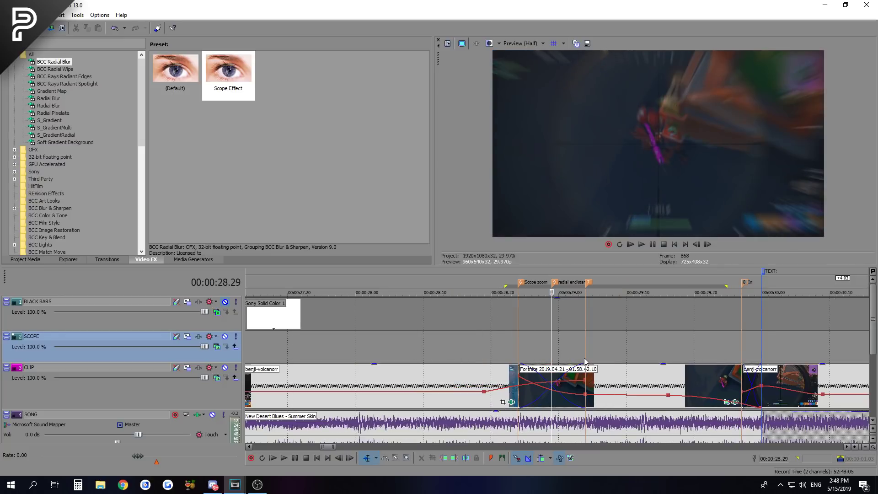
{"action": "left_click", "coordinate": [736, 402]}
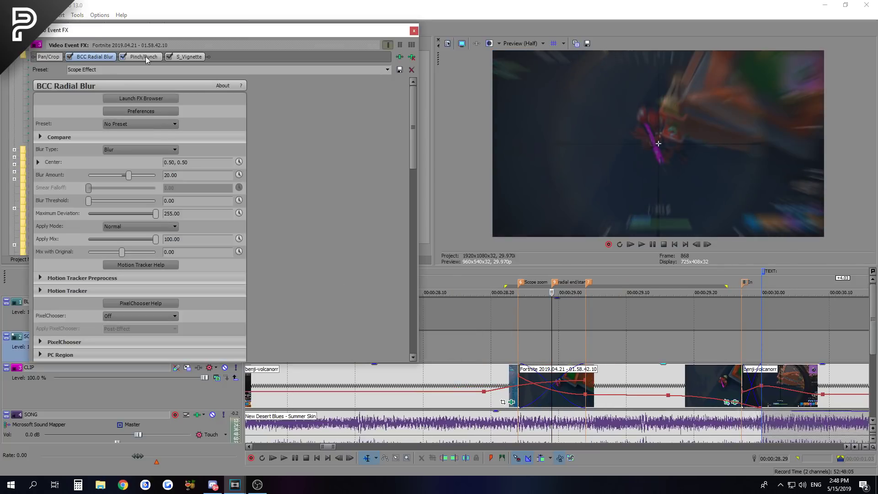
{"action": "left_click", "coordinate": [169, 57]}
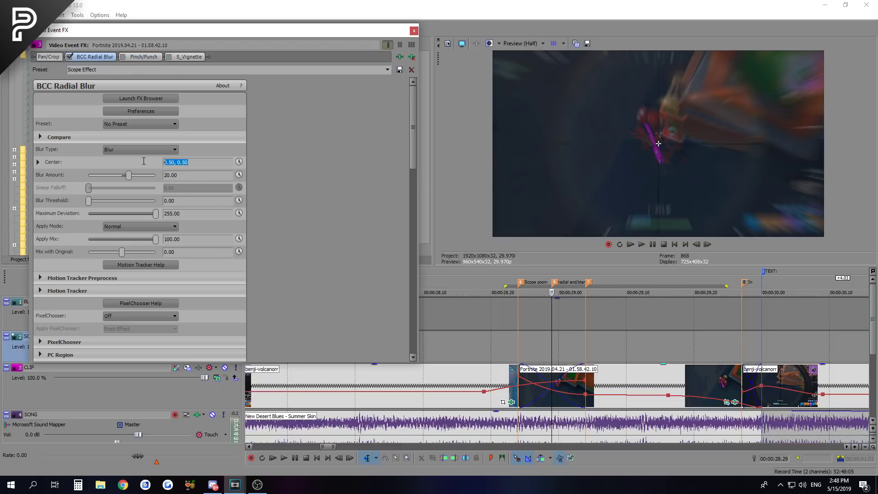
- Animate the cinematic clip's Blur Amount and move its initial keyframe to 00:00:00.05
{"action": "left_click", "coordinate": [238, 177]}
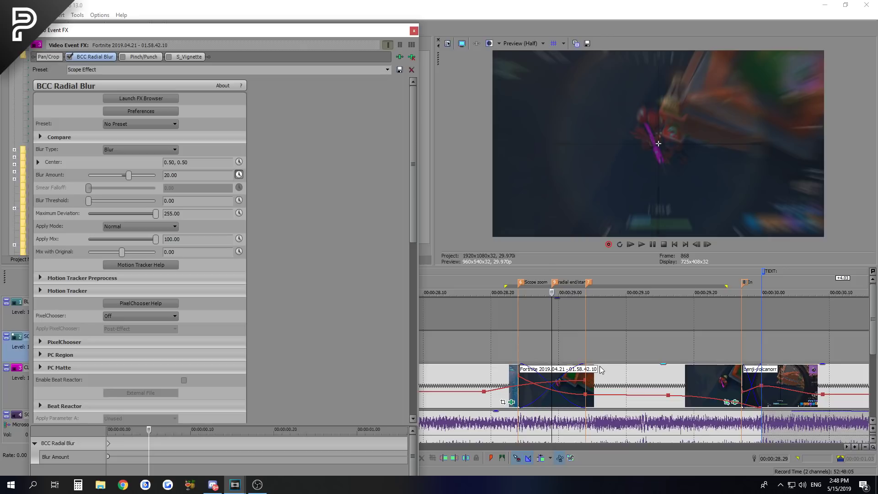
{"action": "left_click", "coordinate": [550, 350]}
{"action": "left_click_drag", "start_coordinate": [112, 410], "coordinate": [155, 412]}
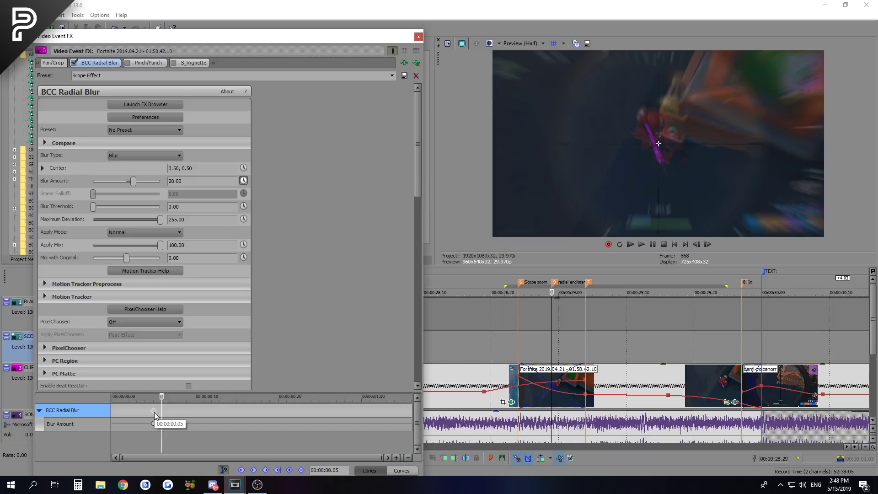
- Set the cinematic clip's Blur Amount to 0 at project time 00:00:29.07 and close the effects window
{"action": "key", "text": "space"}
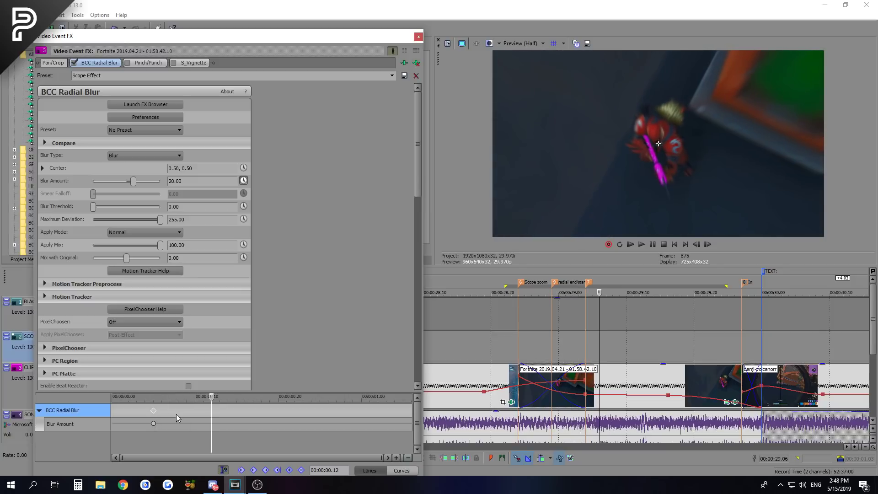
{"action": "left_click", "coordinate": [174, 183]}
{"action": "type", "text": "0"}
{"action": "left_click", "coordinate": [418, 36]}
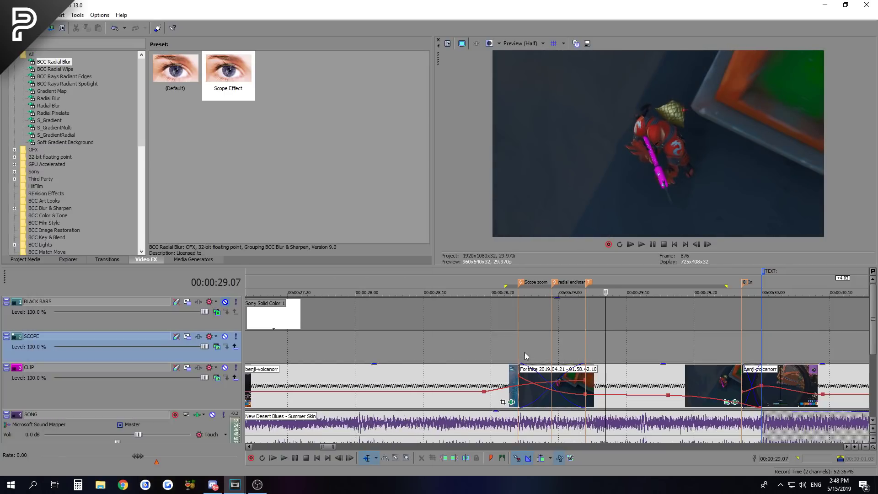
- Step through the crossfade into the cinematic clip frame by frame to check how the radial blur fades out
{"action": "left_click", "coordinate": [498, 351]}
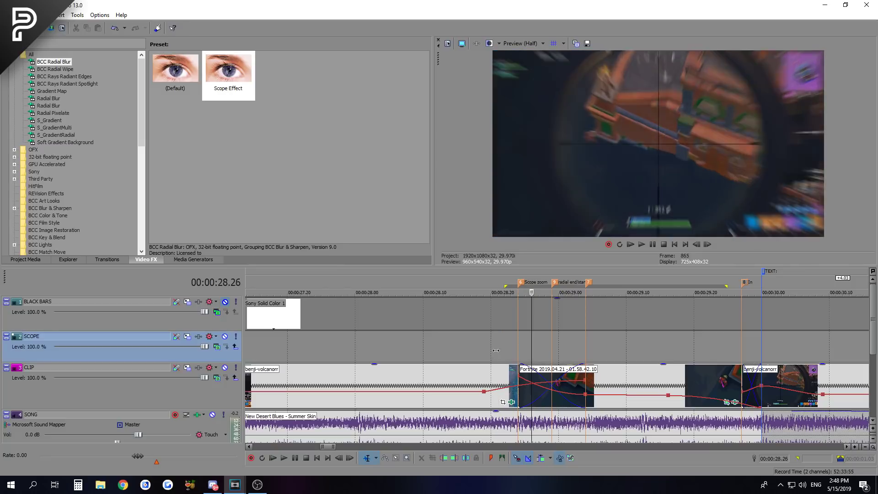
{"action": "key", "text": "Right"}
{"action": "key", "text": "Right"}
{"action": "key", "text": "Right"}
{"action": "key", "text": "Right"}
{"action": "key", "text": "Right"}
{"action": "key", "text": "Right"}
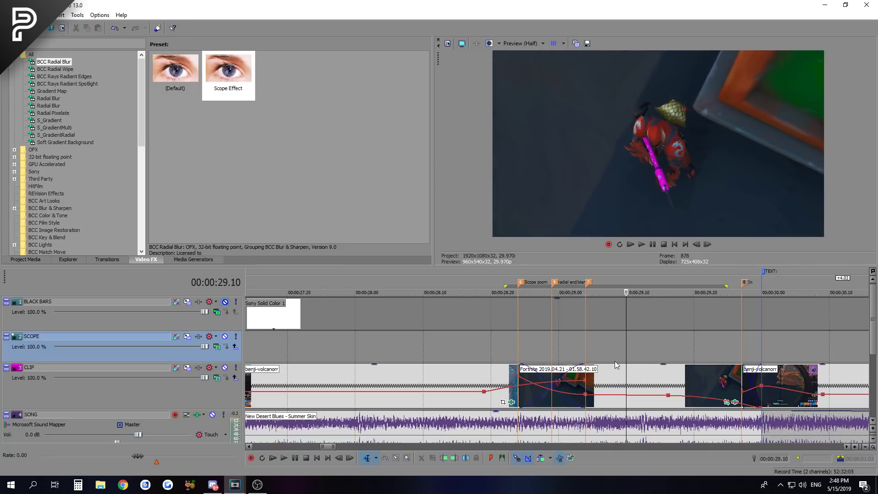
- Add radial blur keyframes to the cinematic clip at its end, 00:00:01.06, and seven frames earlier at 00:00:00.29
{"action": "left_click", "coordinate": [734, 401]}
{"action": "left_click_drag", "start_coordinate": [327, 391], "coordinate": [348, 351]}
{"action": "left_click", "coordinate": [761, 360]}
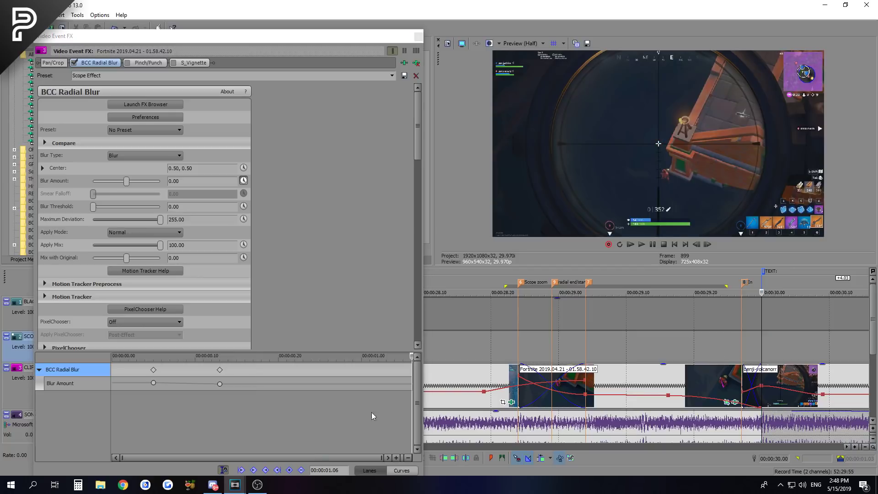
{"action": "left_click", "coordinate": [287, 468]}
{"action": "key", "text": "Left"}
{"action": "key", "text": "Left"}
{"action": "key", "text": "Left"}
{"action": "key", "text": "Left"}
{"action": "key", "text": "Left"}
{"action": "key", "text": "Left"}
{"action": "key", "text": "Left"}
{"action": "left_click", "coordinate": [289, 470]}
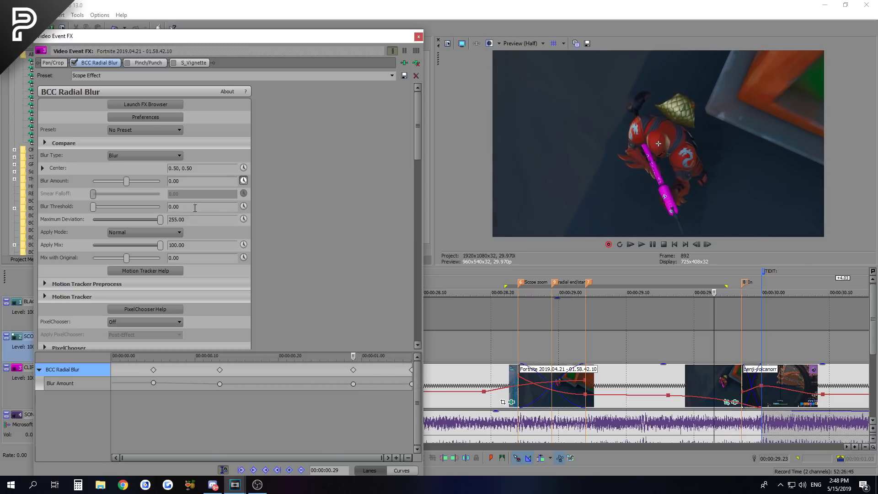
- Set the Blur Amount to 25 at the cinematic clip's final keyframe, 00:00:01.06, and close the effects window
{"action": "left_click", "coordinate": [189, 181]}
{"action": "left_click", "coordinate": [410, 369]}
{"action": "left_click", "coordinate": [192, 182]}
{"action": "type", "text": "25"}
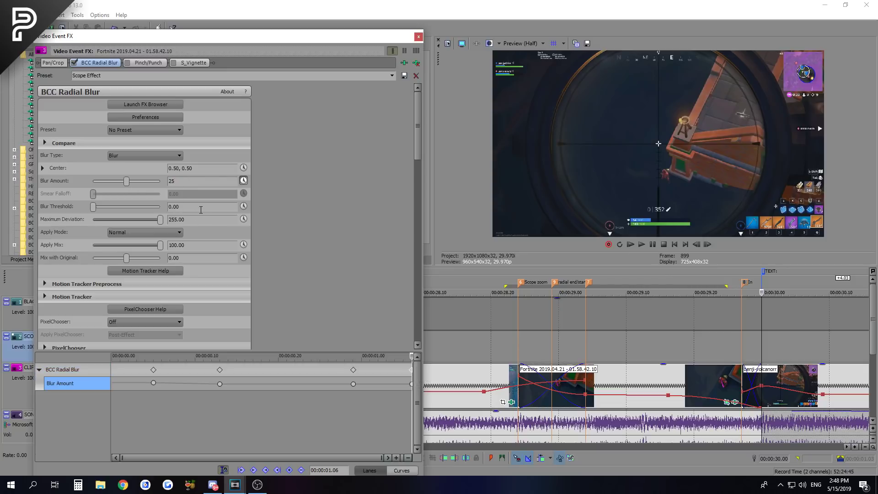
{"action": "left_click", "coordinate": [201, 209]}
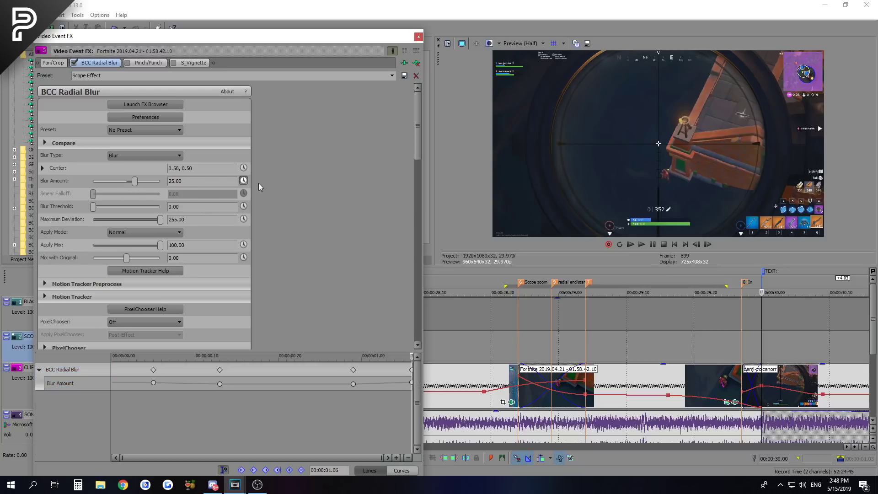
{"action": "left_click", "coordinate": [418, 37]}
- Step frame by frame through the crossfade from the cinematic back to gameplay, from 00:00:29.24, to check the blur
{"action": "left_click", "coordinate": [720, 348]}
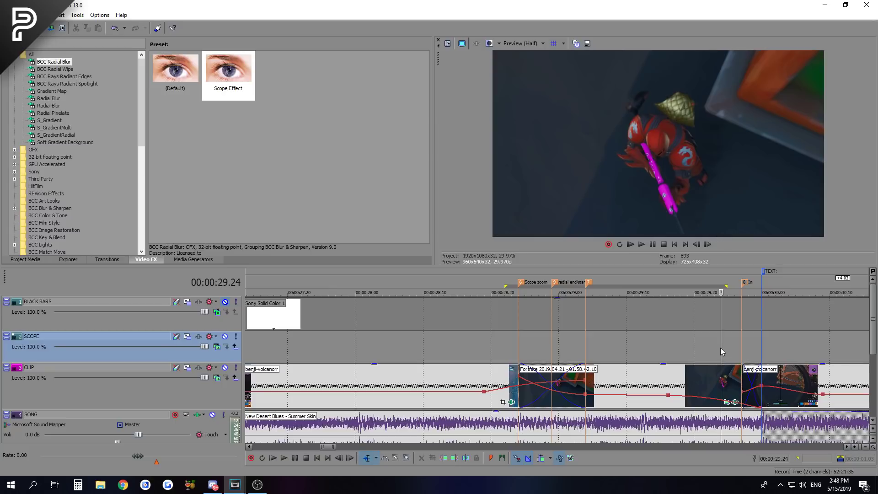
{"action": "key", "text": "Right"}
{"action": "key", "text": "Right"}
{"action": "key", "text": "Right"}
{"action": "key", "text": "Right"}
{"action": "key", "text": "Right"}
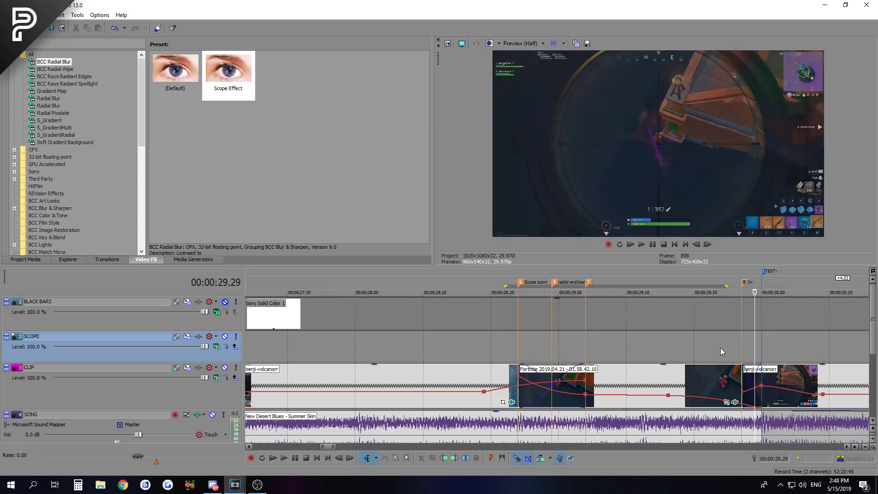
{"action": "left_click", "coordinate": [720, 347]}
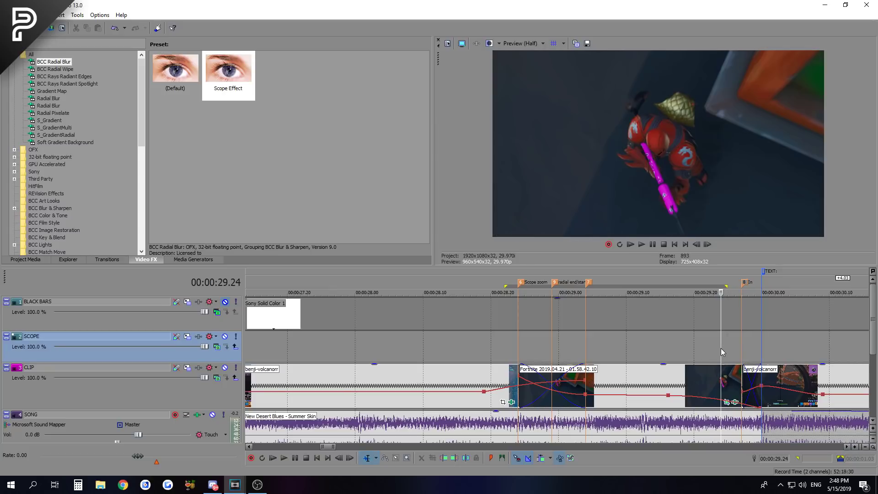
- Enable Pinch/Punch on the cinematic clip, animate it and add a keyframe at 00:00:00.29, aligned with the radial blur keyframe
{"action": "left_click", "coordinate": [735, 402]}
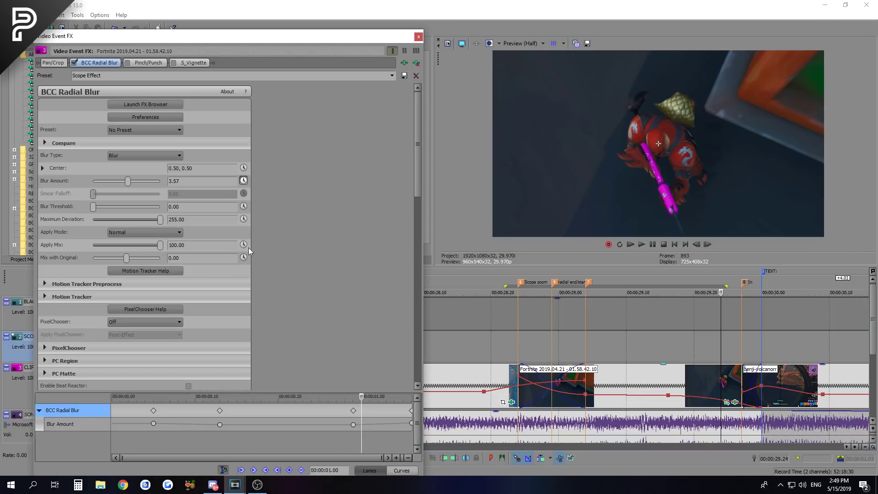
{"action": "left_click", "coordinate": [156, 63]}
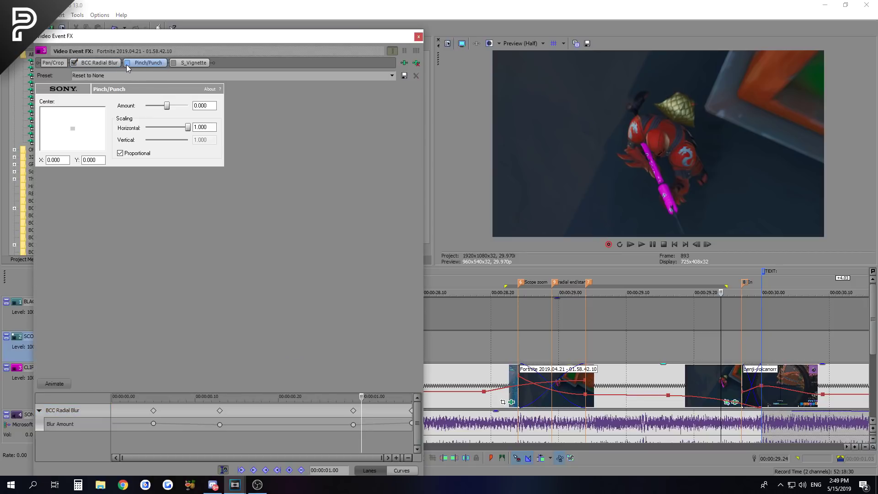
{"action": "left_click", "coordinate": [126, 65]}
{"action": "left_click_drag", "start_coordinate": [253, 389], "coordinate": [293, 286]}
{"action": "left_click", "coordinate": [58, 283]}
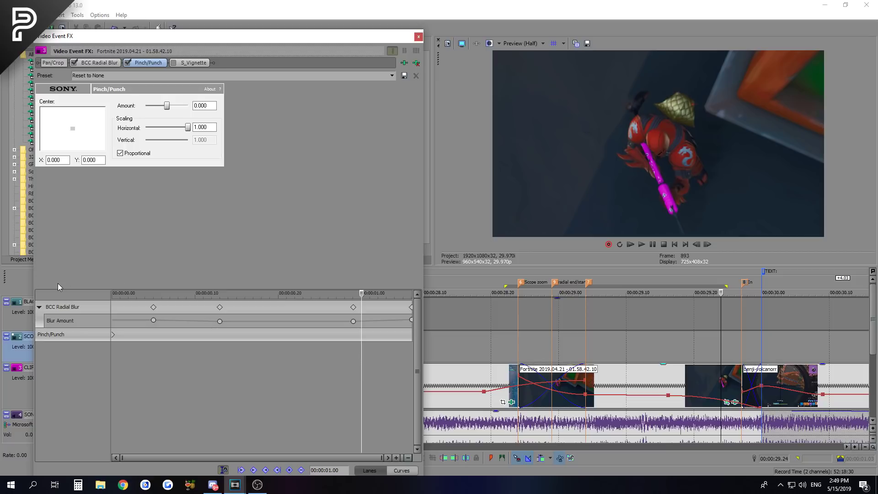
{"action": "left_click", "coordinate": [353, 336]}
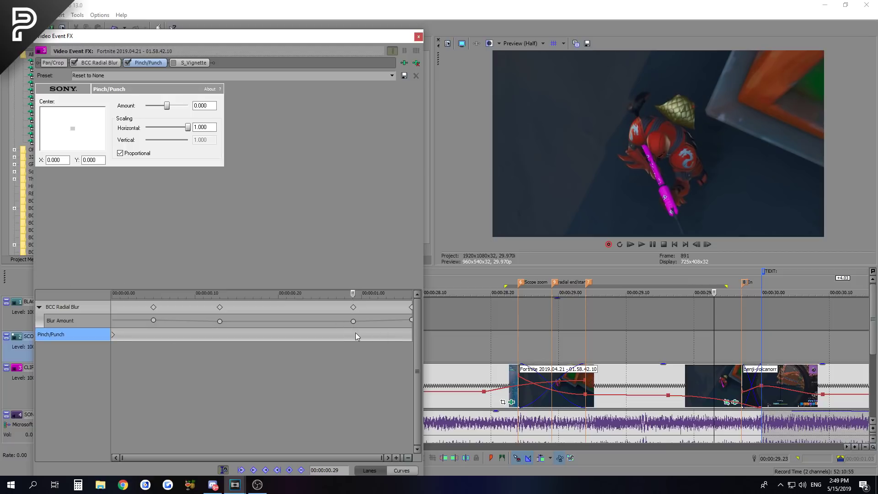
{"action": "scroll", "coordinate": [369, 345], "scroll_direction": "up", "scroll_amount": 5}
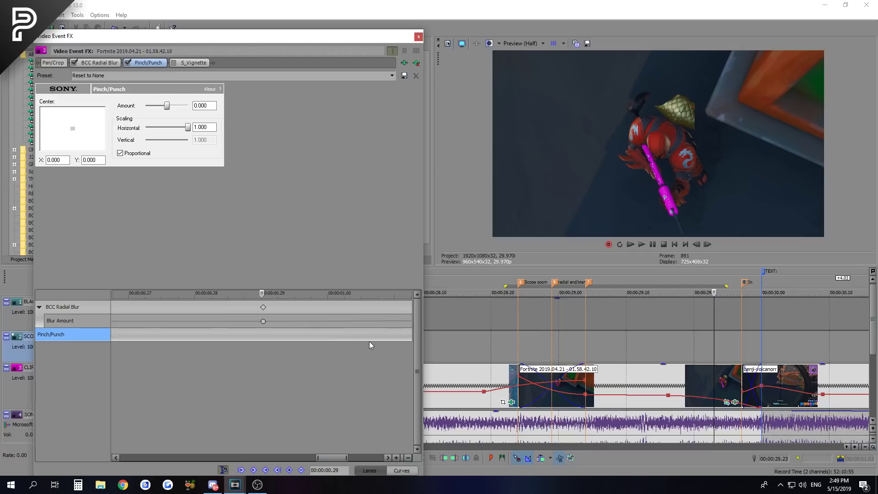
{"action": "double_click", "coordinate": [268, 333]}
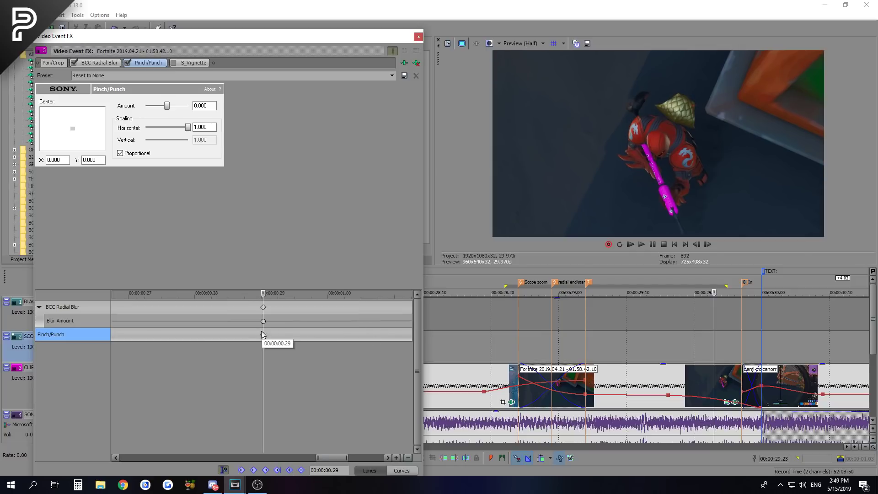
- Set the Pinch/Punch Amount to -0.630 at the cinematic clip's end, 00:00:01.06, and close the effects window
{"action": "left_click", "coordinate": [205, 106]}
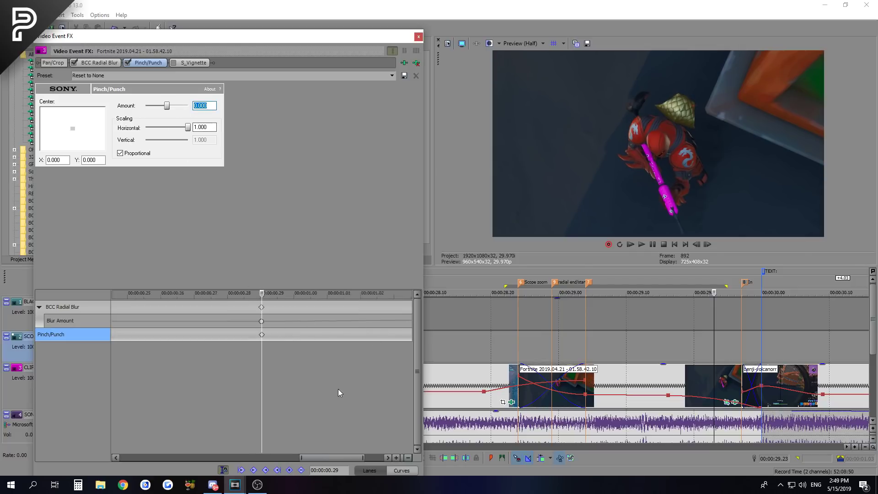
{"action": "scroll", "coordinate": [313, 385], "scroll_direction": "down", "scroll_amount": 5}
{"action": "left_click", "coordinate": [414, 339]}
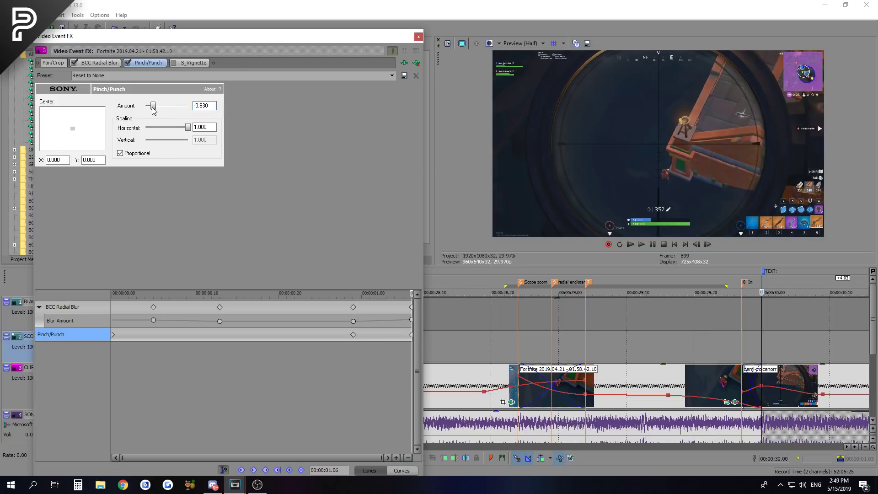
{"action": "left_click", "coordinate": [418, 37]}
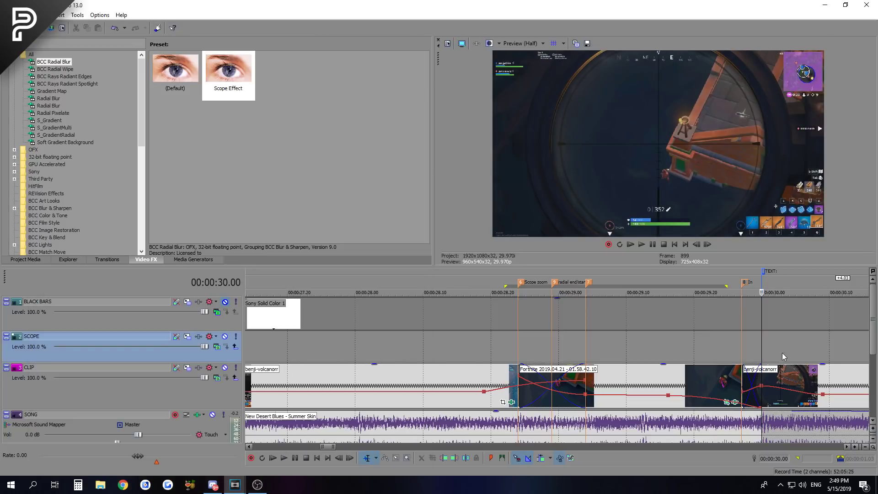
- Enable S_Vignette on the cinematic clip and add Radius keyframes at its start and at 00:00:00.10
{"action": "left_click_drag", "start_coordinate": [687, 291], "coordinate": [726, 310]}
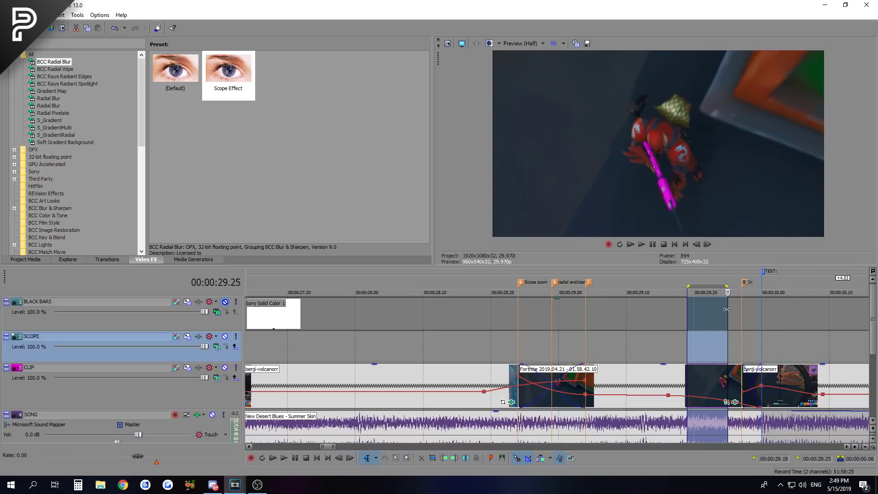
{"action": "left_click", "coordinate": [695, 351]}
{"action": "left_click", "coordinate": [688, 353]}
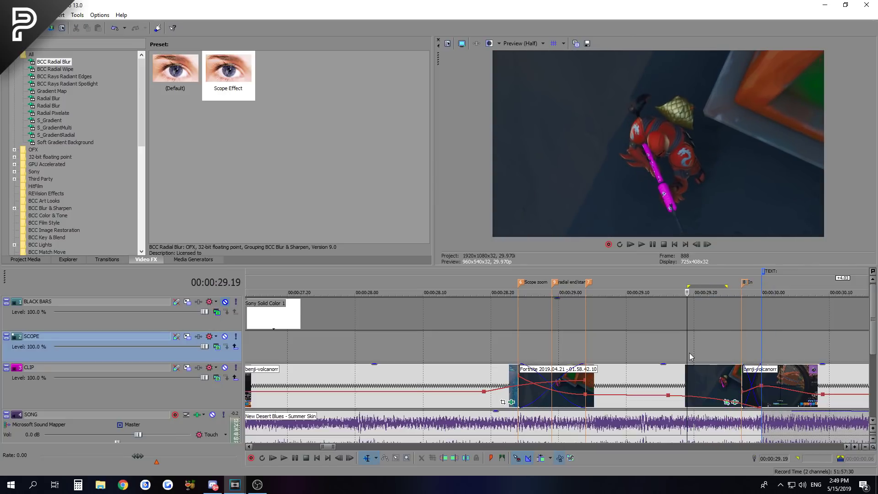
{"action": "left_click", "coordinate": [736, 403]}
{"action": "left_click", "coordinate": [197, 65]}
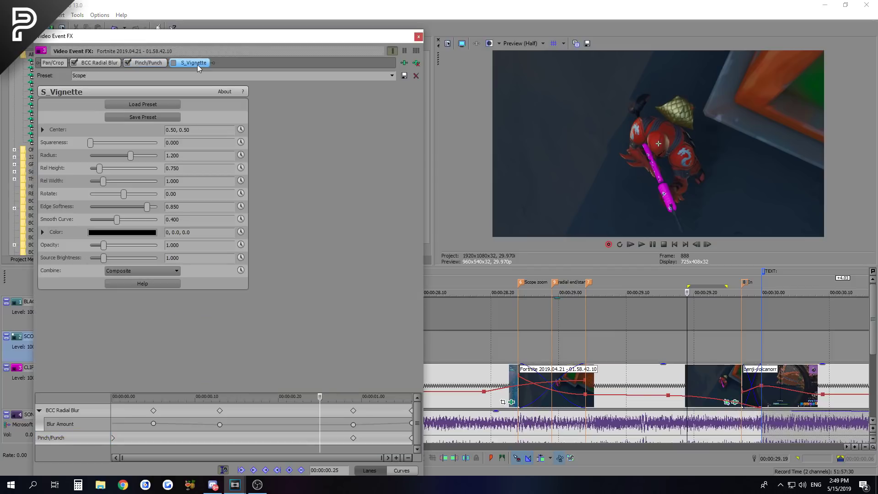
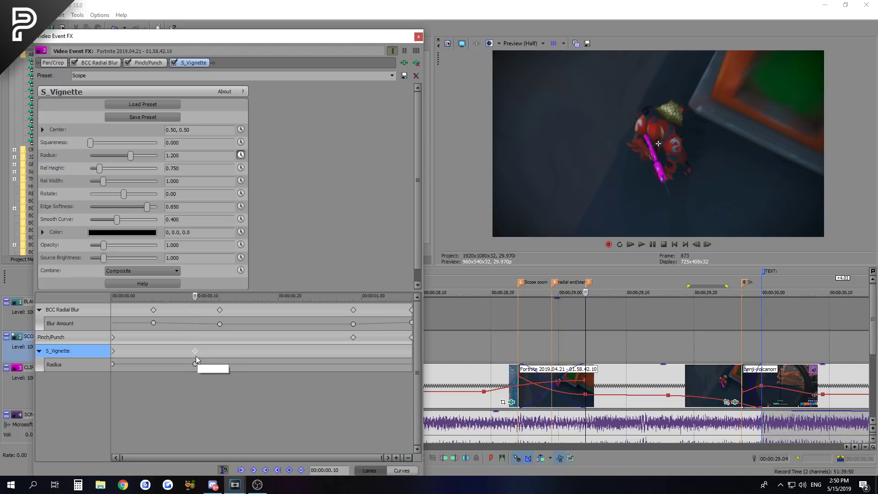
- Set the S_Vignette Radius to 2.000 at the cinematic clip's first keyframe, 00:00:00.00
{"action": "left_click", "coordinate": [173, 155]}
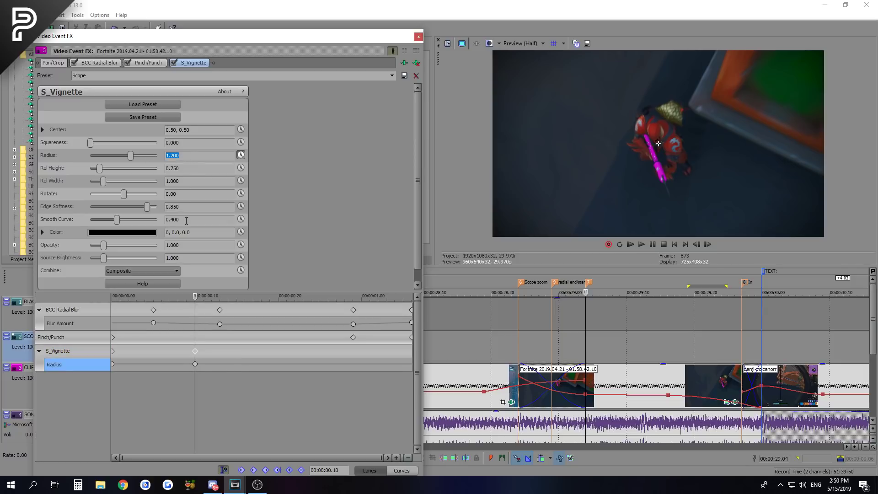
{"action": "left_click", "coordinate": [113, 350]}
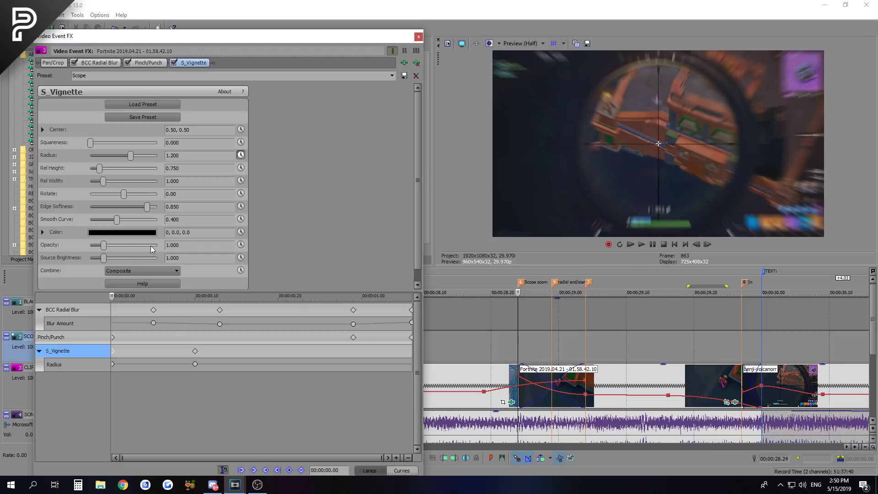
{"action": "left_click_drag", "start_coordinate": [130, 156], "coordinate": [255, 170]}
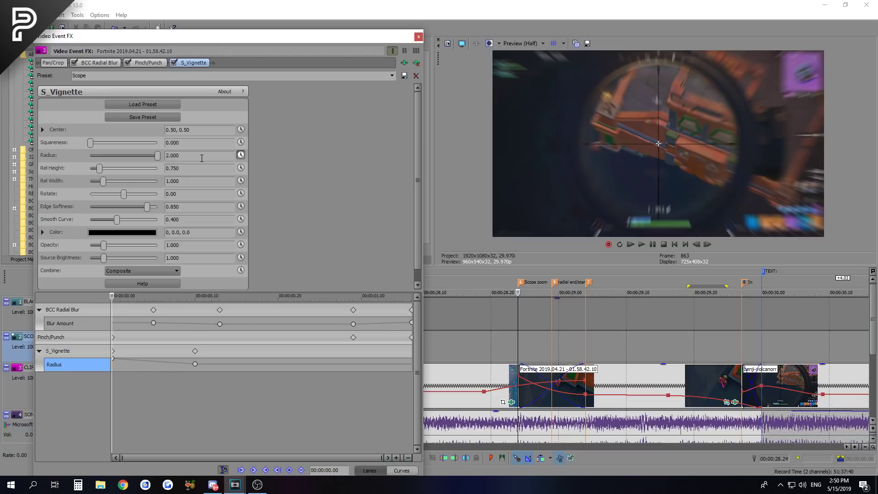
- Step frame by frame around the vignette's first two keyframes to check how it closes in over the cinematic
{"action": "left_click", "coordinate": [113, 352]}
{"action": "key", "text": "Right"}
{"action": "key", "text": "Right"}
{"action": "key", "text": "Right"}
{"action": "key", "text": "Right"}
{"action": "key", "text": "Right"}
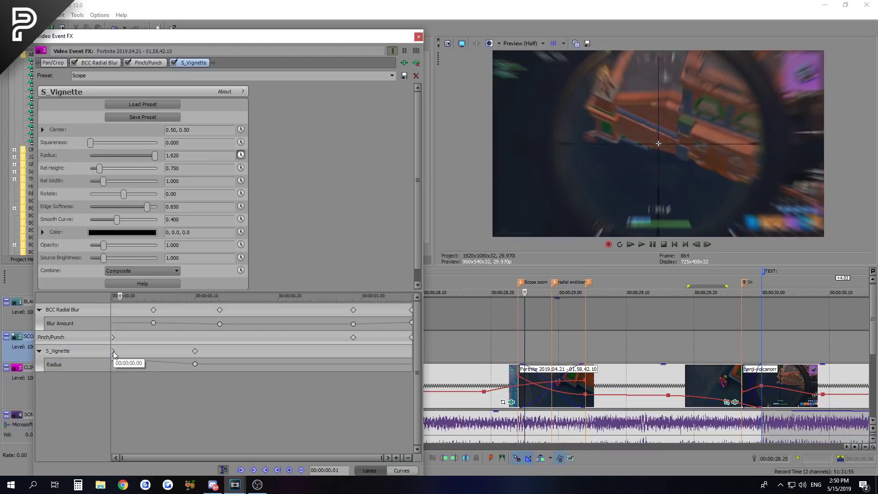
{"action": "left_click", "coordinate": [185, 350]}
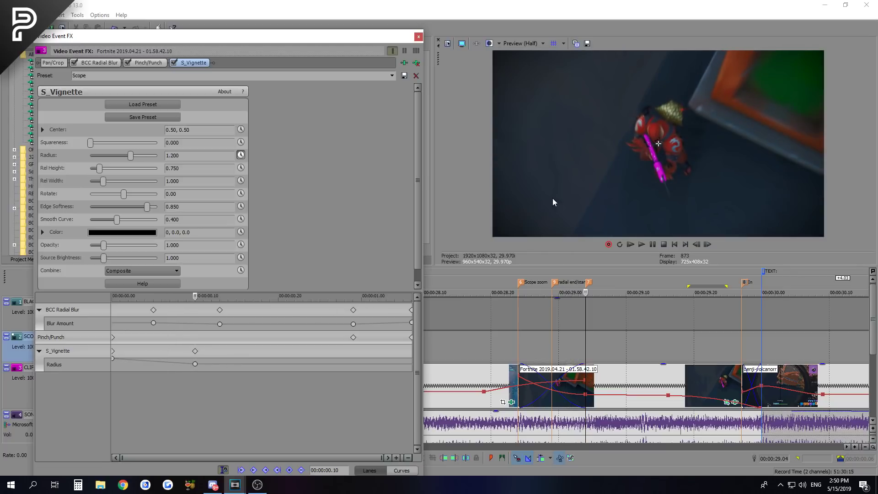
{"action": "key", "text": "Left"}
{"action": "key", "text": "Left"}
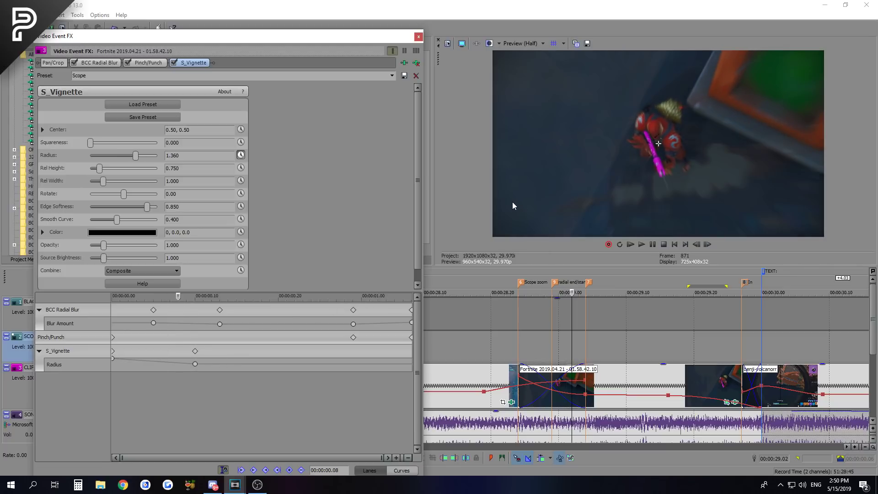
{"action": "key", "text": "Right"}
{"action": "key", "text": "Right"}
{"action": "key", "text": "Right"}
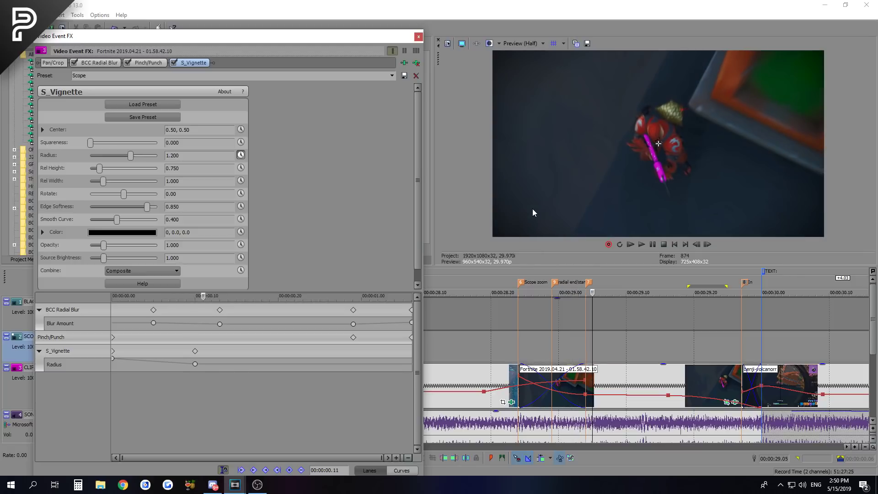
- Add an S_Vignette keyframe at 00:00:00.29 with the Radius at 1.200, aligned with the blur and Pinch/Punch keyframes
{"action": "left_click", "coordinate": [350, 352]}
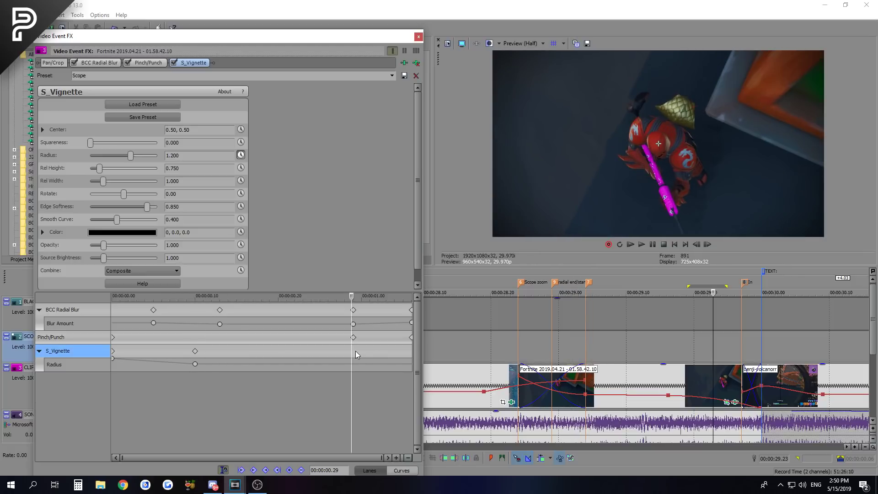
{"action": "scroll", "coordinate": [355, 352], "scroll_direction": "up", "scroll_amount": 5}
{"action": "left_click", "coordinate": [245, 352]}
{"action": "left_click", "coordinate": [289, 469]}
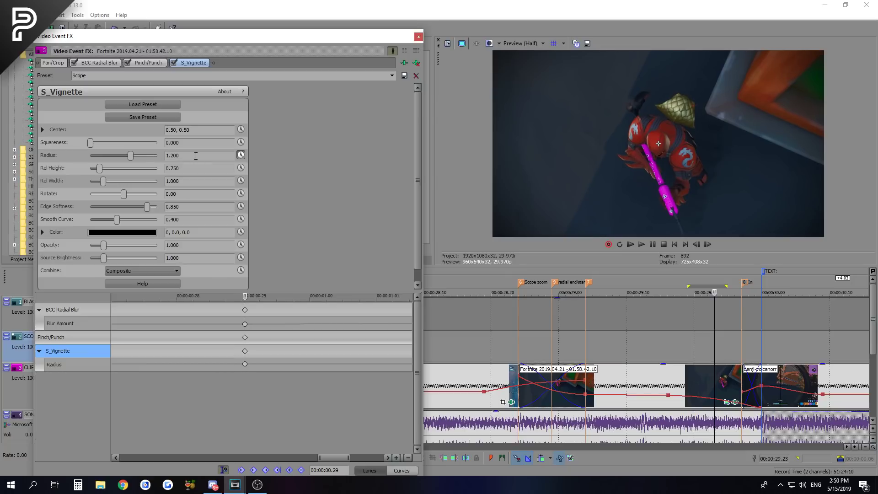
{"action": "double_click", "coordinate": [196, 156]}
- Raise the S_Vignette Radius to its maximum at the cinematic clip's end, 00:00:01.06, and close the effects window
{"action": "scroll", "coordinate": [380, 371], "scroll_direction": "down", "scroll_amount": 3}
{"action": "left_click", "coordinate": [407, 353]}
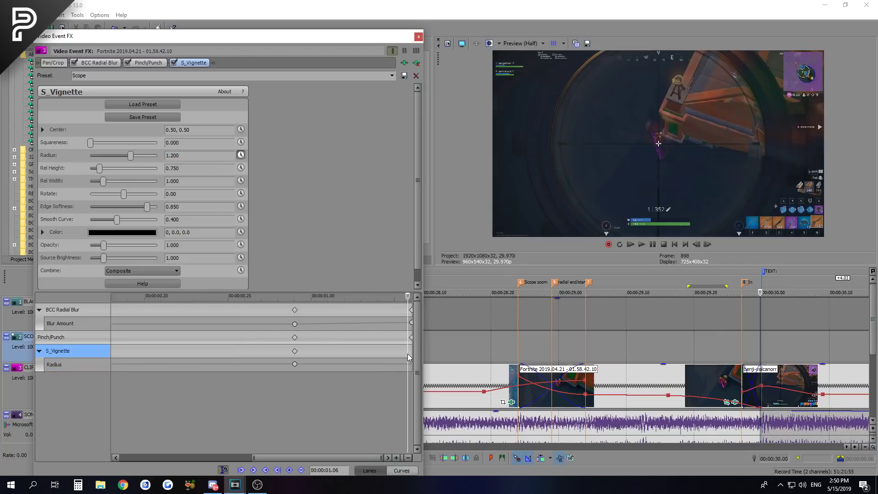
{"action": "left_click_drag", "start_coordinate": [130, 155], "coordinate": [194, 162]}
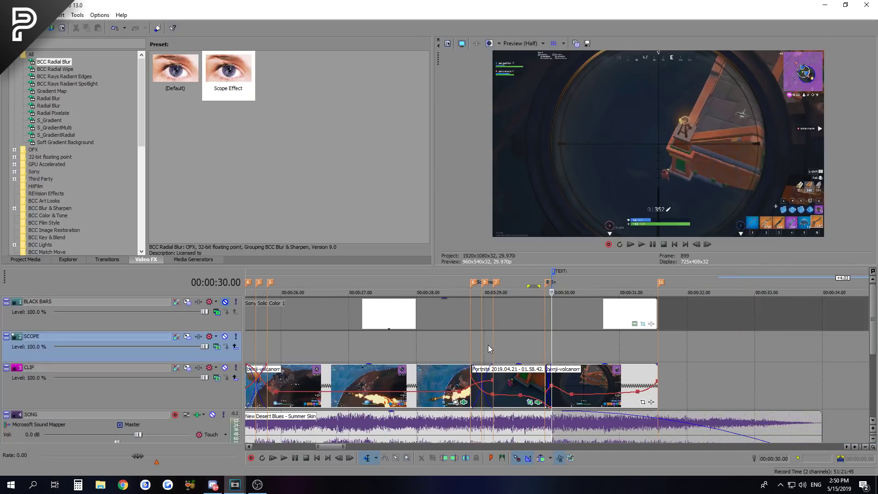
- Apply the default Fade Out transition to the crossfade from gameplay into the cinematic clip and close its settings
{"action": "left_click", "coordinate": [489, 349]}
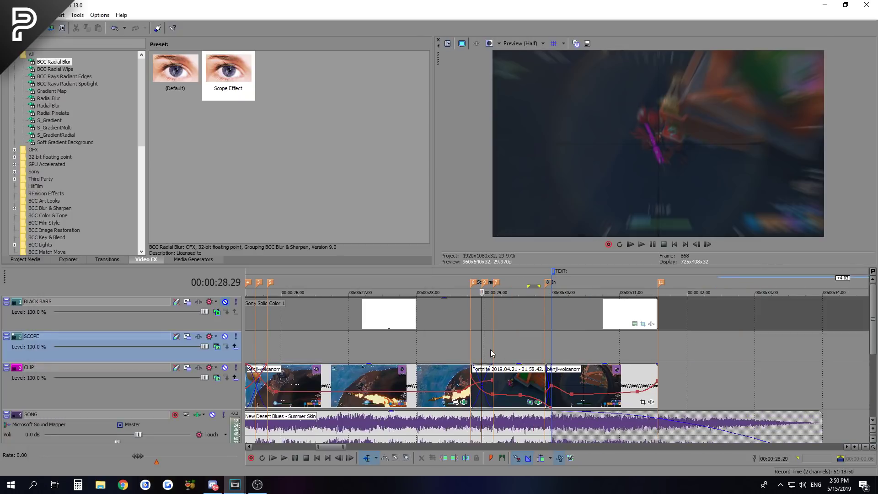
{"action": "left_click", "coordinate": [107, 259]}
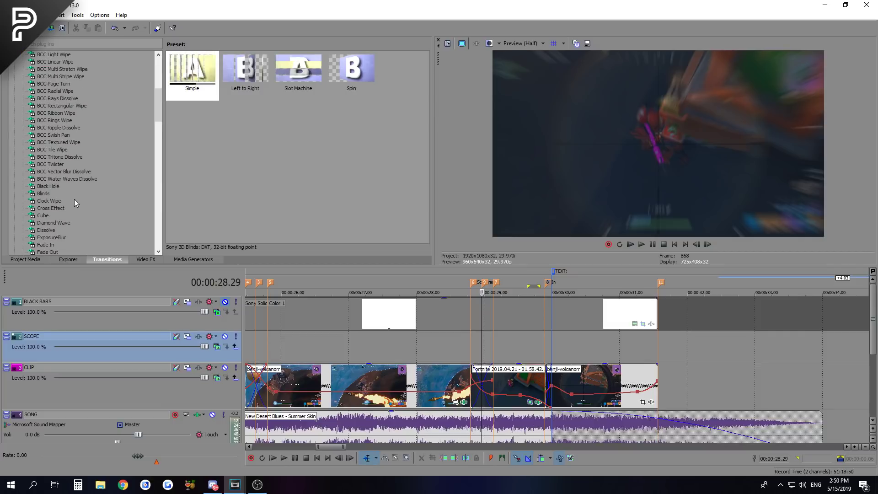
{"action": "scroll", "coordinate": [74, 199], "scroll_direction": "down", "scroll_amount": 3}
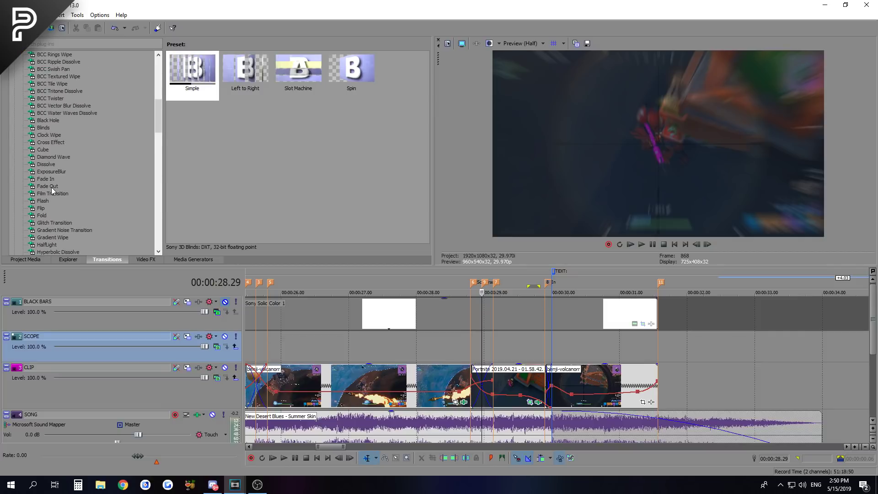
{"action": "left_click", "coordinate": [46, 178]}
{"action": "scroll", "coordinate": [519, 361], "scroll_direction": "up", "scroll_amount": 4}
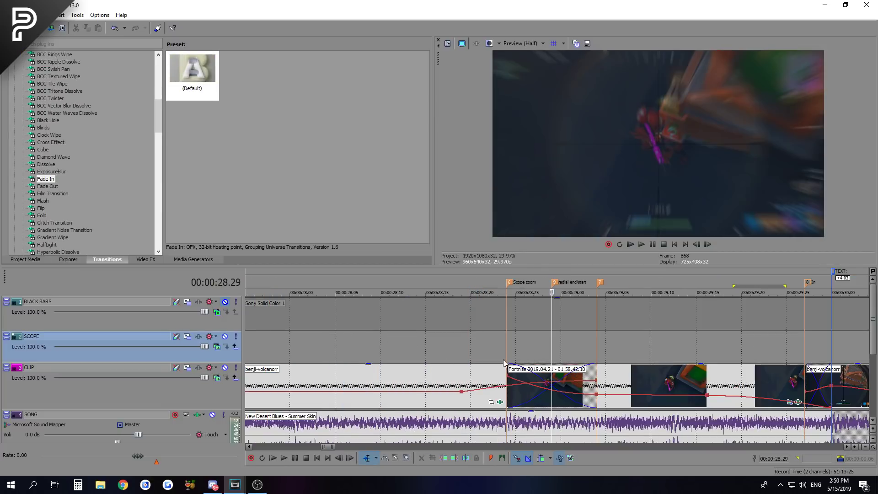
{"action": "left_click_drag", "start_coordinate": [48, 186], "coordinate": [557, 371]}
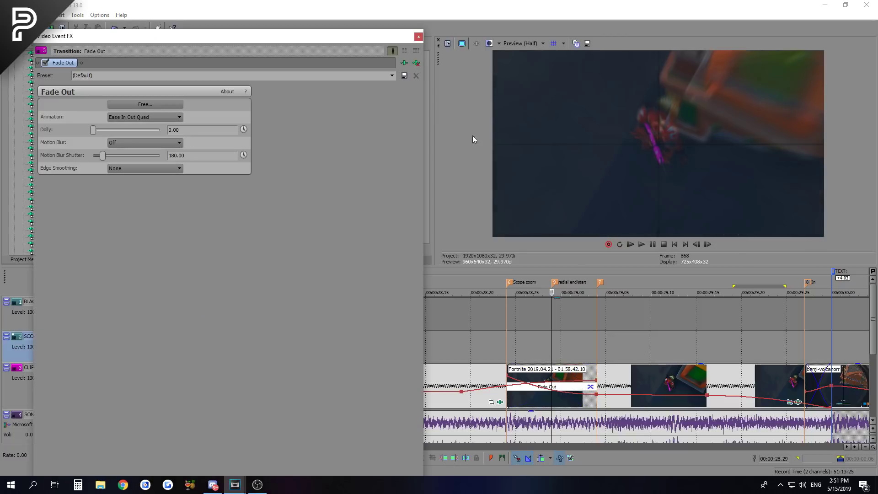
{"action": "left_click", "coordinate": [418, 37]}
- Apply the default Fade In transition to the crossfade from the cinematic clip back to gameplay and close its settings
{"action": "scroll", "coordinate": [552, 351], "scroll_direction": "down", "scroll_amount": 2}
{"action": "left_click", "coordinate": [682, 352]}
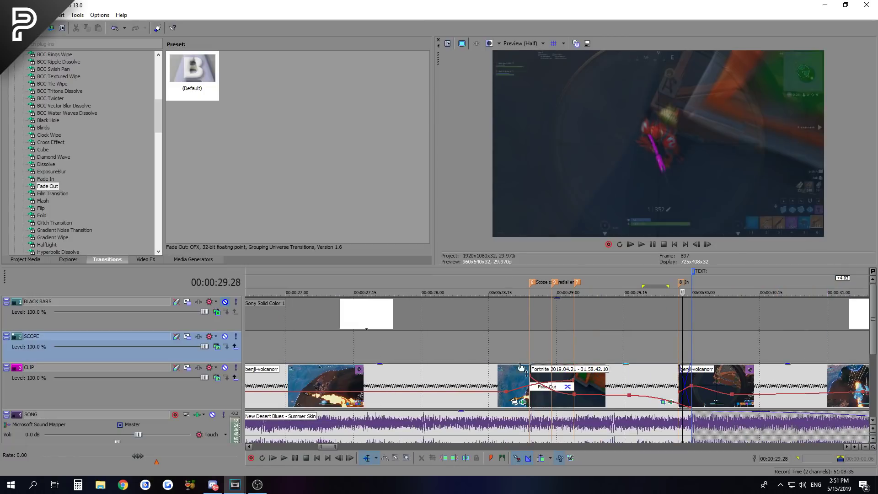
{"action": "left_click", "coordinate": [46, 179]}
{"action": "left_click_drag", "start_coordinate": [188, 77], "coordinate": [684, 386]}
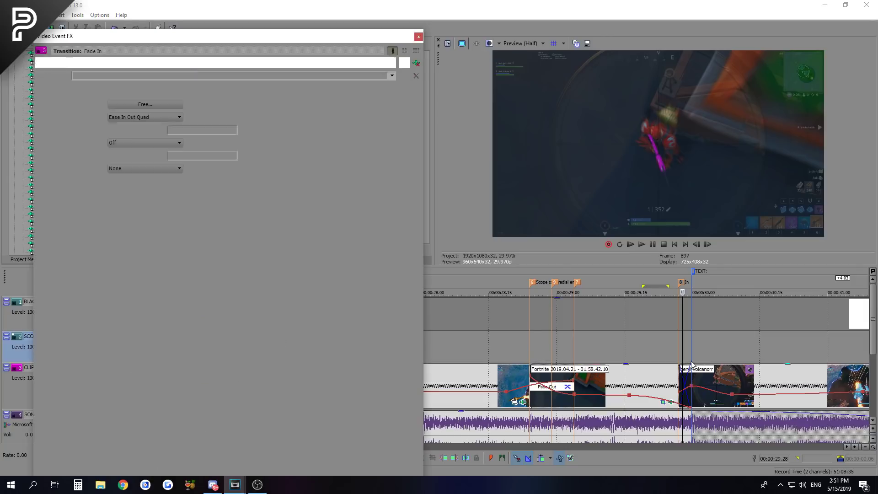
{"action": "left_click", "coordinate": [419, 36]}
- Insert a Transition Progress envelope on the cinematic clip and place the cursor inside the Fade Out at 00:00:28.29
{"action": "left_click", "coordinate": [542, 388]}
{"action": "right_click", "coordinate": [592, 382]}
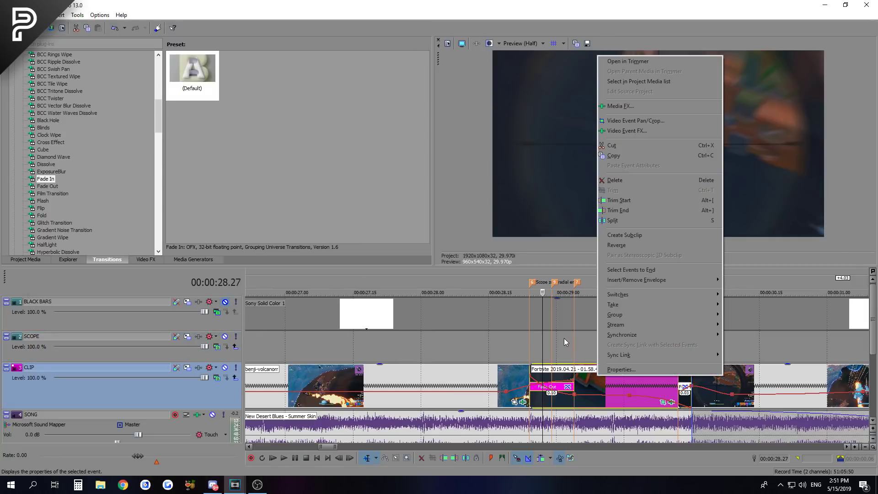
{"action": "left_click", "coordinate": [565, 339]}
{"action": "right_click", "coordinate": [589, 378]}
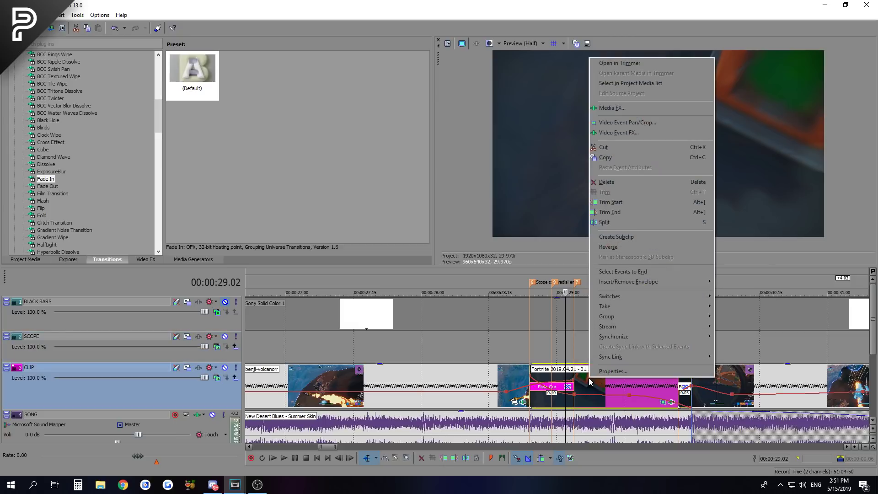
{"action": "mouse_move", "coordinate": [646, 280]}
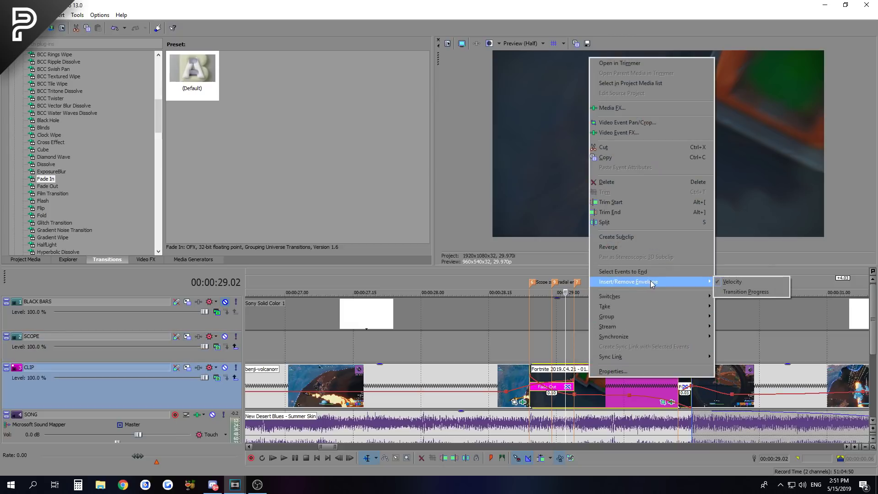
{"action": "left_click", "coordinate": [752, 293]}
{"action": "left_click", "coordinate": [553, 348]}
{"action": "scroll", "coordinate": [552, 366], "scroll_direction": "up", "scroll_amount": 3}
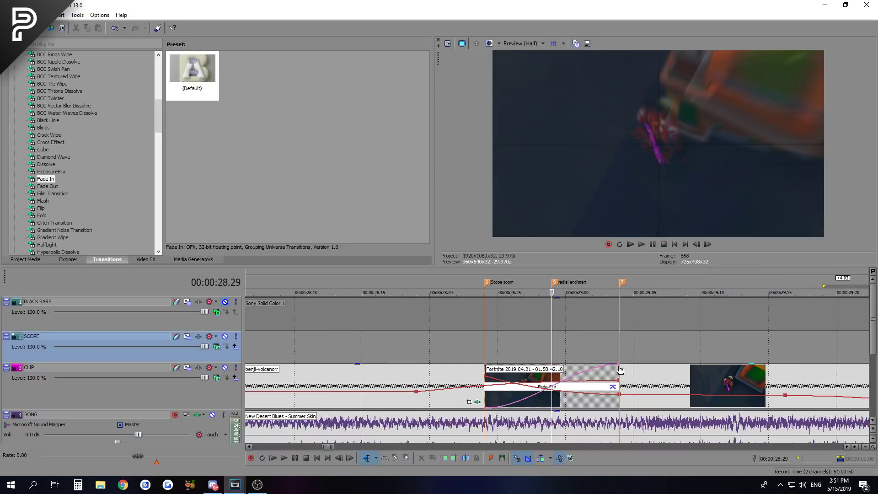
- Raise the start point of the Fade Out's Transition Progress envelope at 00:00:28.24 slightly above zero
{"action": "key", "text": "Left"}
{"action": "key", "text": "Left"}
{"action": "key", "text": "Left"}
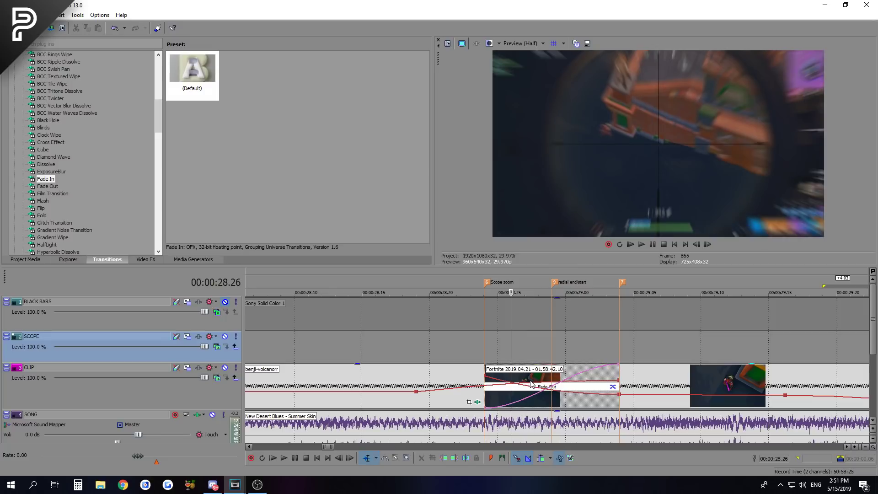
{"action": "left_click", "coordinate": [487, 410]}
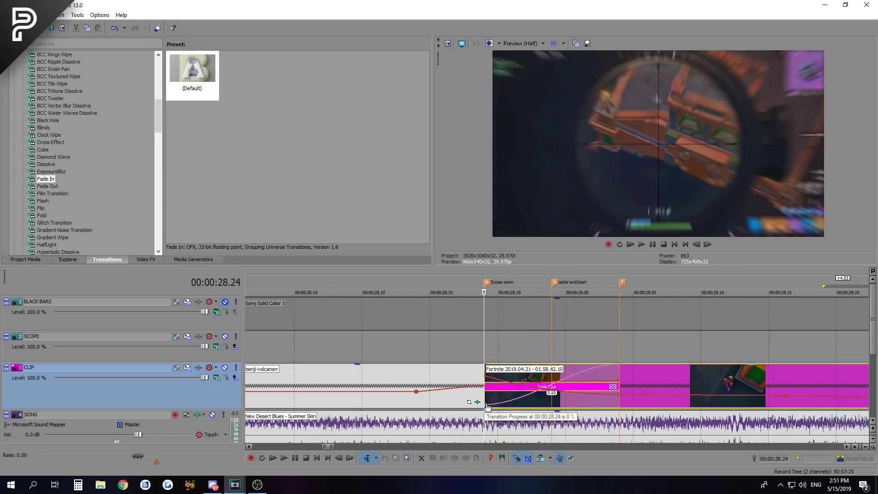
{"action": "left_click_drag", "start_coordinate": [487, 407], "coordinate": [488, 403]}
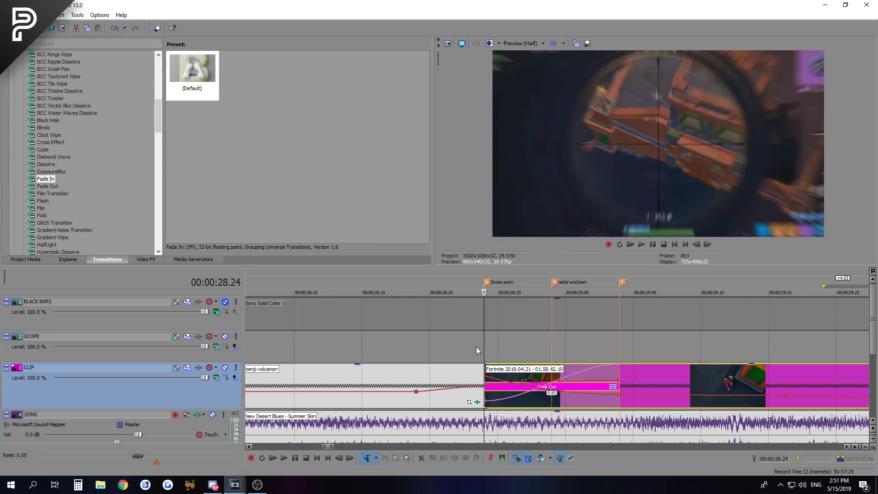
- Examine the Fade Out blend frame by frame from the start of the cinematic clip through the crossfade
{"action": "left_click", "coordinate": [476, 347]}
{"action": "key", "text": "Right"}
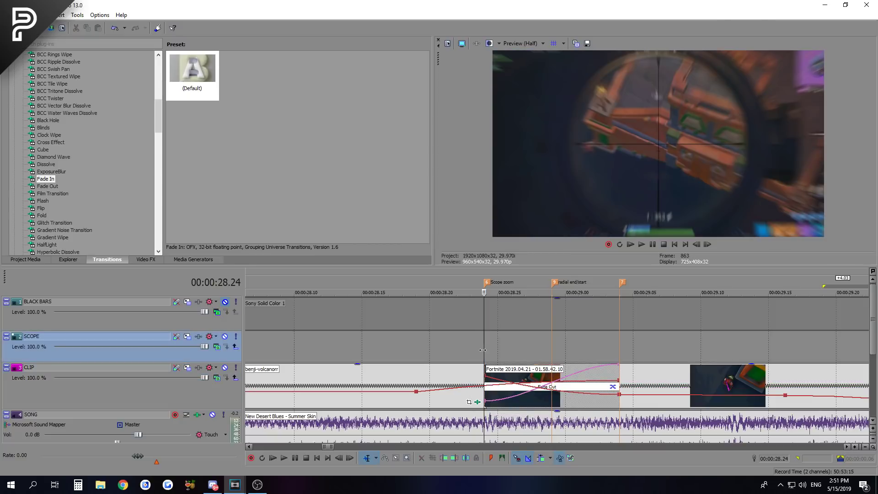
{"action": "key", "text": "Right"}
{"action": "key", "text": "Right"}
{"action": "key", "text": "Right"}
{"action": "key", "text": "Right"}
{"action": "key", "text": "Left"}
{"action": "key", "text": "Left"}
{"action": "key", "text": "Left"}
{"action": "key", "text": "Left"}
{"action": "key", "text": "Right"}
{"action": "key", "text": "Right"}
{"action": "key", "text": "Right"}
{"action": "key", "text": "Right"}
{"action": "key", "text": "Left"}
{"action": "key", "text": "Left"}
{"action": "key", "text": "Left"}
{"action": "key", "text": "Left"}
{"action": "key", "text": "Right"}
{"action": "key", "text": "Right"}
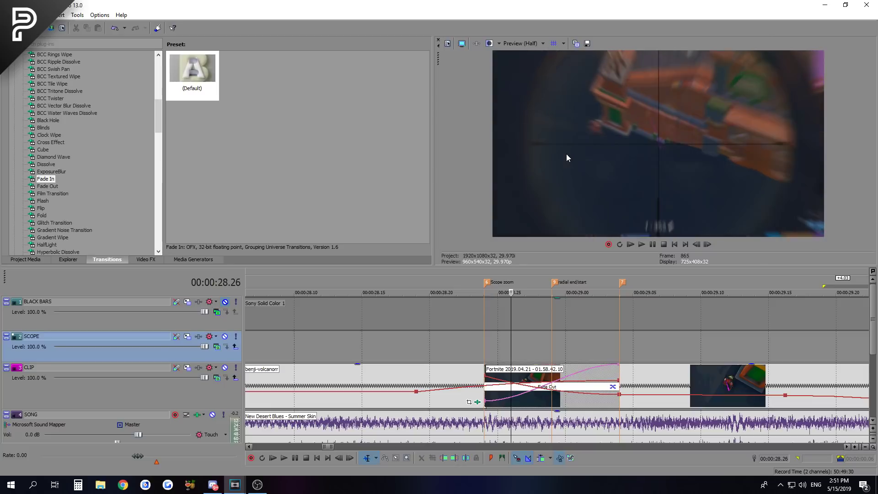
{"action": "key", "text": "Right"}
{"action": "key", "text": "Right"}
{"action": "key", "text": "Right"}
{"action": "key", "text": "Right"}
{"action": "key", "text": "Right"}
{"action": "key", "text": "Right"}
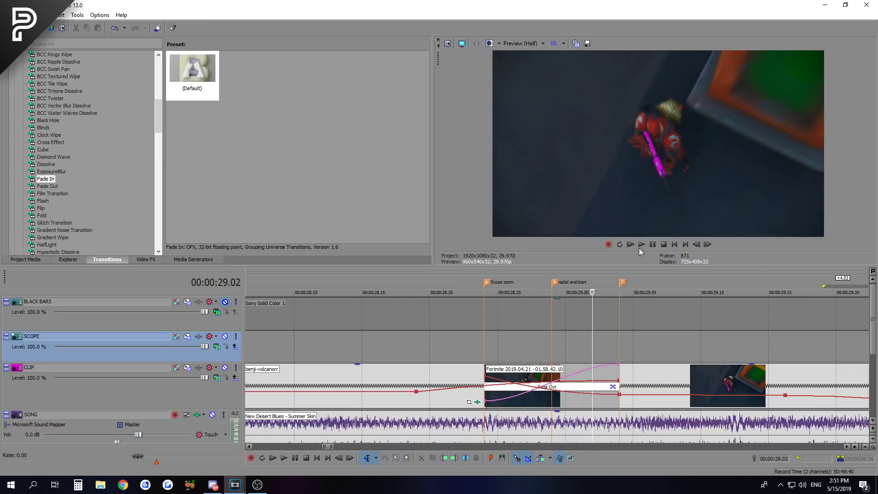
- Lower the end point of the Fade Out's Transition Progress envelope at 00:00:29.04 slightly below 100%
{"action": "key", "text": "Right"}
{"action": "key", "text": "Right"}
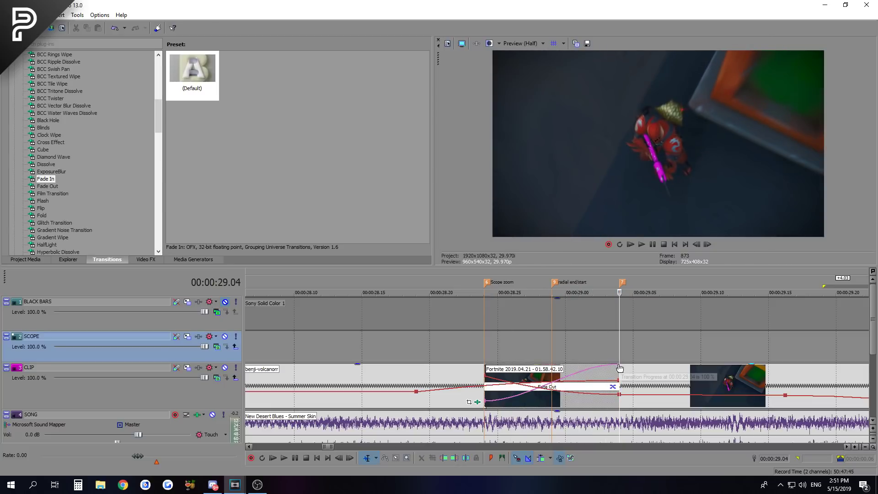
{"action": "key", "text": "Left"}
{"action": "key", "text": "Left"}
{"action": "key", "text": "Left"}
{"action": "key", "text": "Left"}
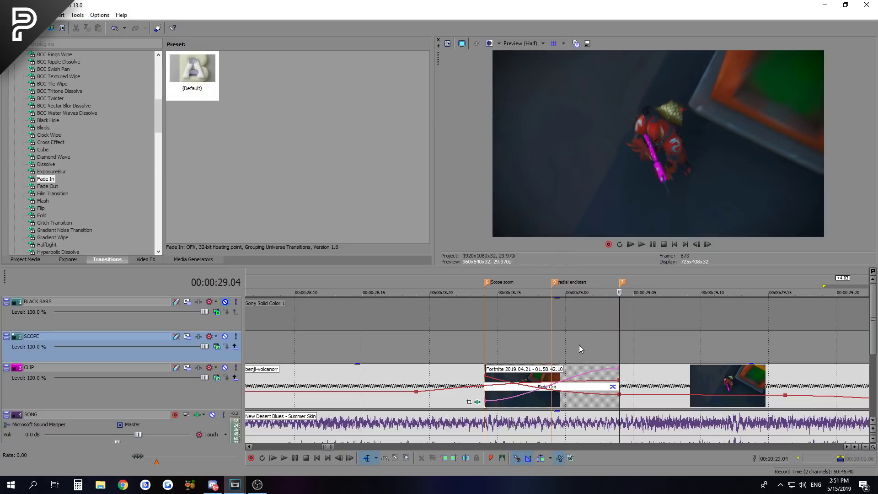
- Insert a Transition Progress envelope on the gameplay clip that follows the cinematic, starting at 00:00:29.27
{"action": "left_click_drag", "start_coordinate": [457, 311], "coordinate": [690, 306]}
{"action": "scroll", "coordinate": [689, 340], "scroll_direction": "down", "scroll_amount": 2}
{"action": "scroll", "coordinate": [689, 336], "scroll_direction": "down", "scroll_amount": 2}
{"action": "left_click", "coordinate": [635, 345]}
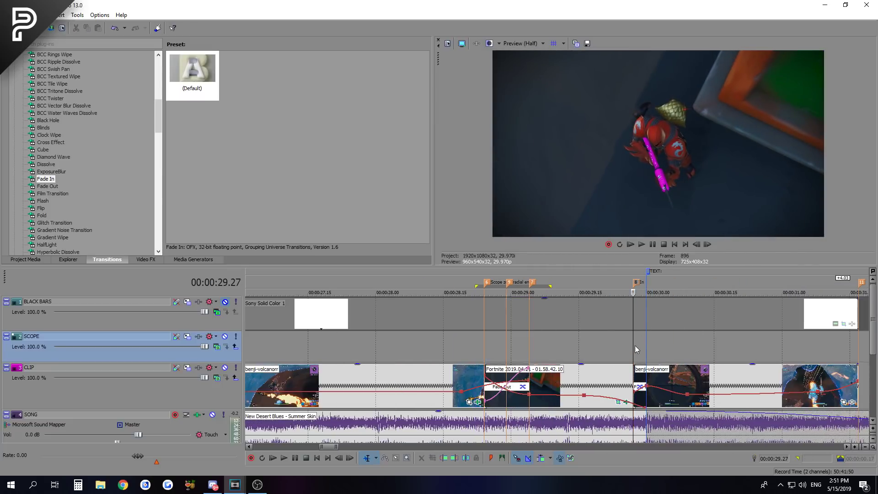
{"action": "scroll", "coordinate": [634, 345], "scroll_direction": "up", "scroll_amount": 3}
{"action": "right_click", "coordinate": [611, 377]}
{"action": "mouse_move", "coordinate": [674, 279]}
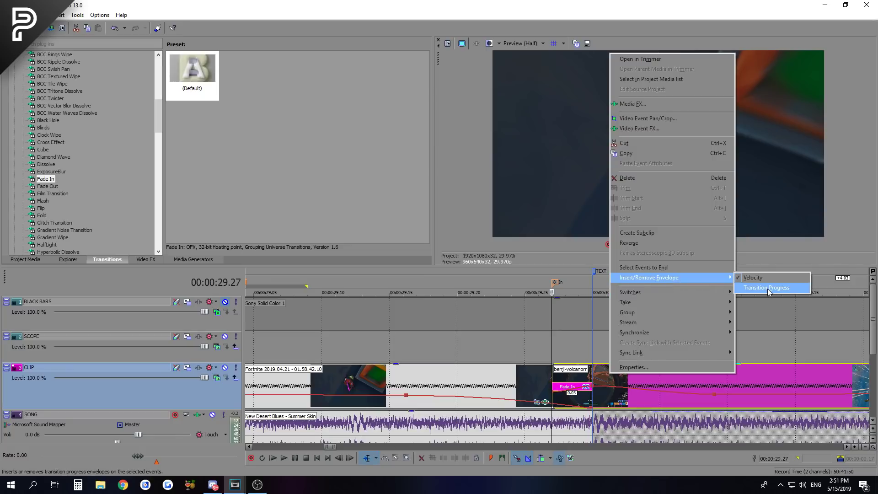
{"action": "left_click", "coordinate": [767, 288]}
{"action": "left_click", "coordinate": [567, 353]}
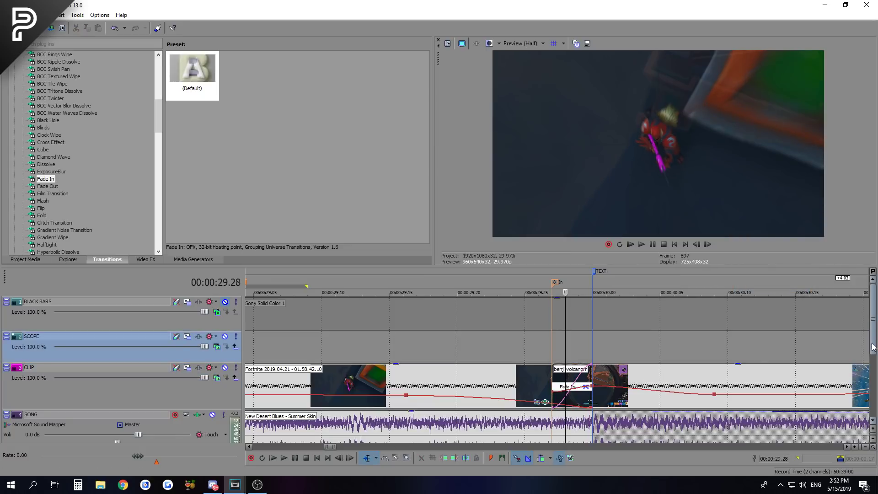
- Raise the start point of the Fade In's Transition Progress envelope at 00:00:29.27 to about 11%
{"action": "scroll", "coordinate": [778, 384], "scroll_direction": "up", "scroll_amount": 3}
{"action": "mouse_move", "coordinate": [518, 411]}
{"action": "left_click_drag", "start_coordinate": [518, 411], "coordinate": [519, 405]}
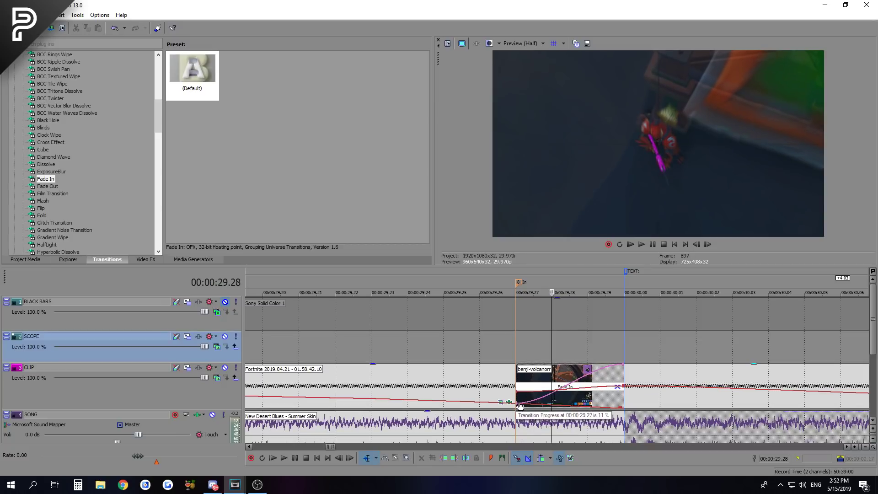
- Lower the end point of the Fade In's Transition Progress envelope at 00:00:30.00 to 90% and check the neighbouring frames
{"action": "left_click_drag", "start_coordinate": [623, 364], "coordinate": [626, 372]}
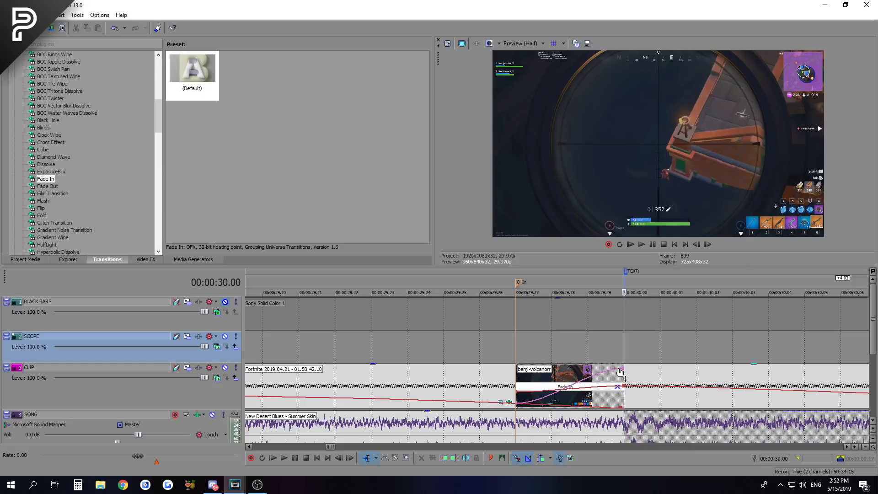
{"action": "key", "text": "Right"}
{"action": "key", "text": "Right"}
{"action": "key", "text": "Right"}
{"action": "key", "text": "Left"}
{"action": "key", "text": "Left"}
{"action": "left_click", "coordinate": [623, 368]}
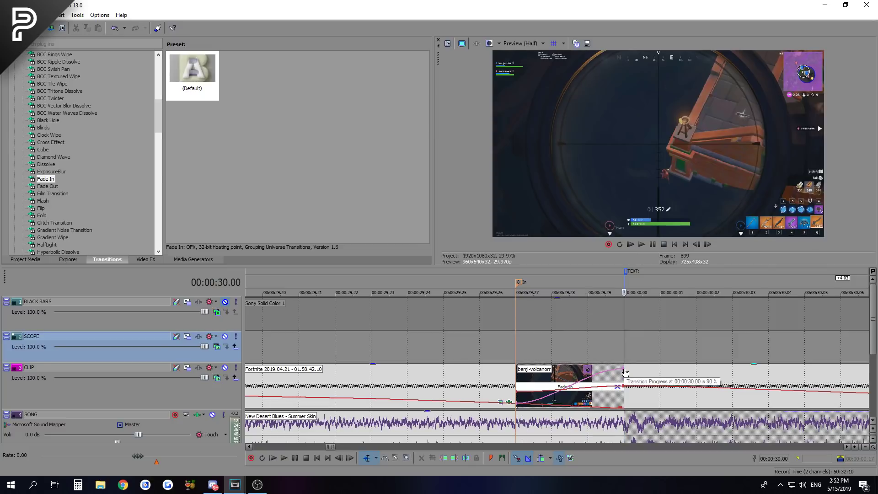
{"action": "key", "text": "Right"}
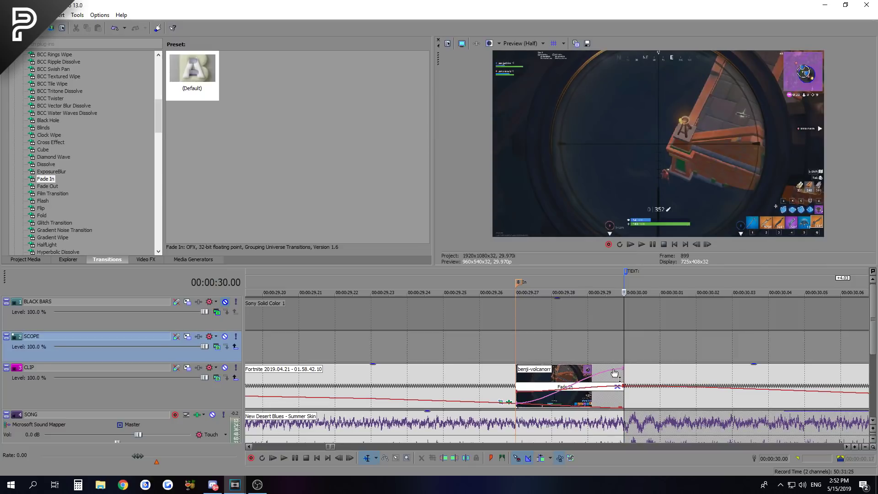
- Set the Fade In's Transition Progress curve to Slow Fade and step through the blend
{"action": "key", "text": "Left"}
{"action": "key", "text": "Right"}
{"action": "key", "text": "Left"}
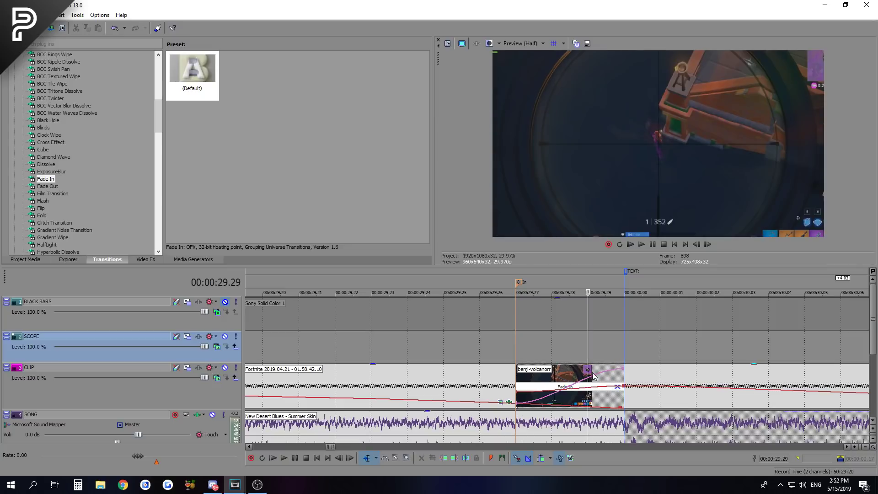
{"action": "right_click", "coordinate": [593, 376]}
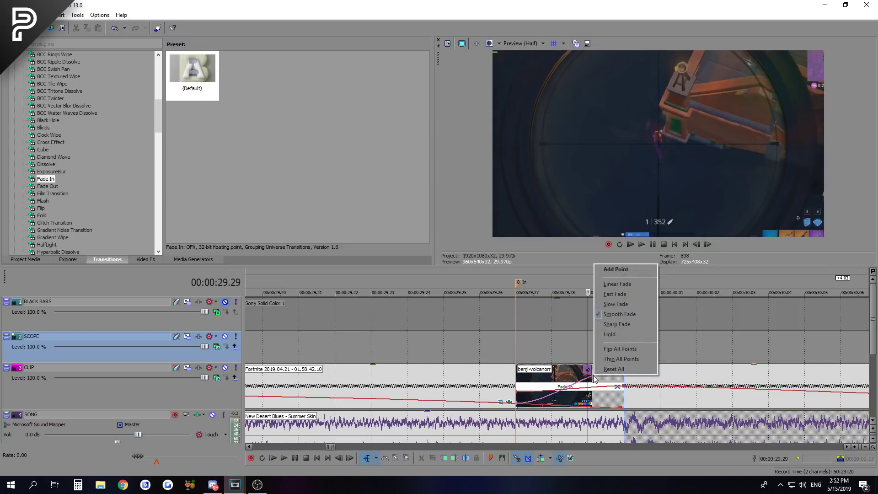
{"action": "left_click", "coordinate": [621, 304]}
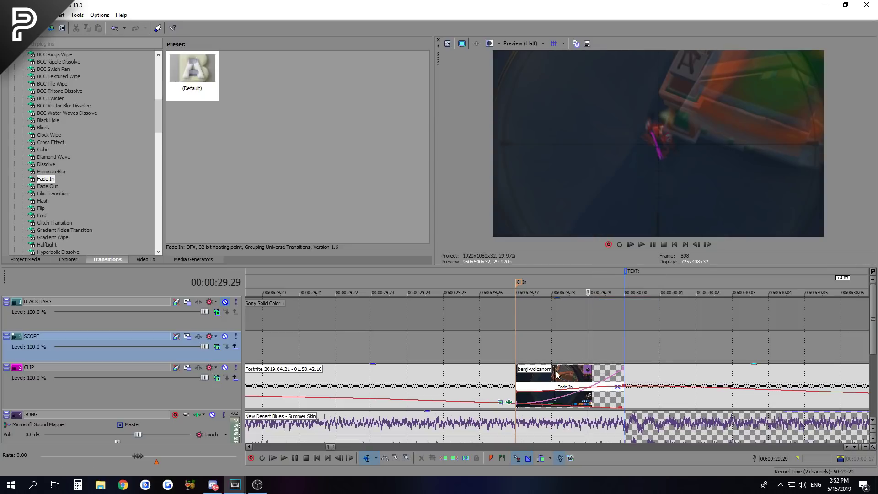
{"action": "left_click", "coordinate": [517, 346]}
{"action": "key", "text": "Right"}
{"action": "key", "text": "Right"}
{"action": "key", "text": "Right"}
- Select a time range spanning both crossfades and play back the transition
{"action": "scroll", "coordinate": [520, 351], "scroll_direction": "down", "scroll_amount": 3}
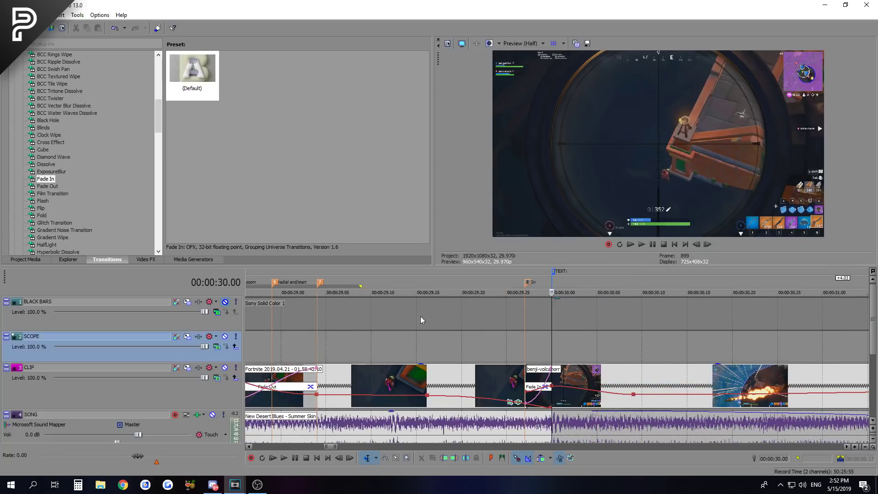
{"action": "scroll", "coordinate": [421, 316], "scroll_direction": "down", "scroll_amount": 2}
{"action": "left_click_drag", "start_coordinate": [363, 286], "coordinate": [615, 286]}
{"action": "key", "text": "space"}
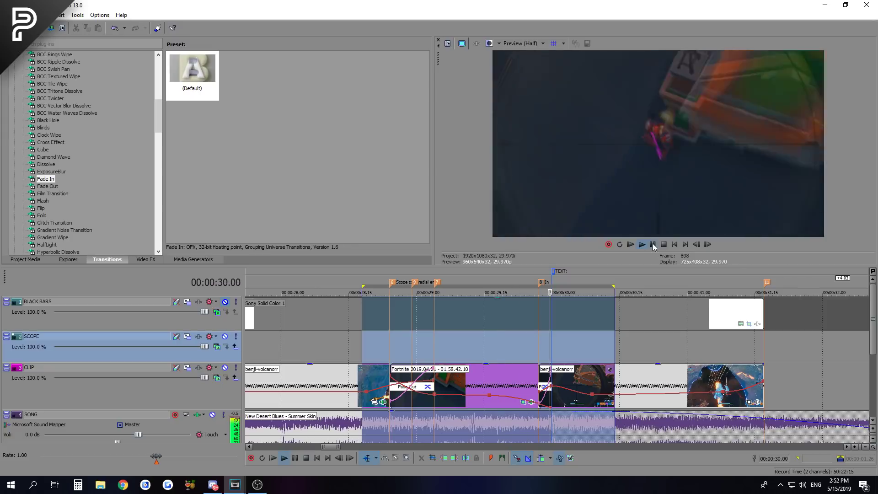
{"action": "left_click", "coordinate": [652, 244]}
- Examine the start, end and fades of the green scope screenshot on the SCOPE track against both crossfades
{"action": "left_click", "coordinate": [479, 357]}
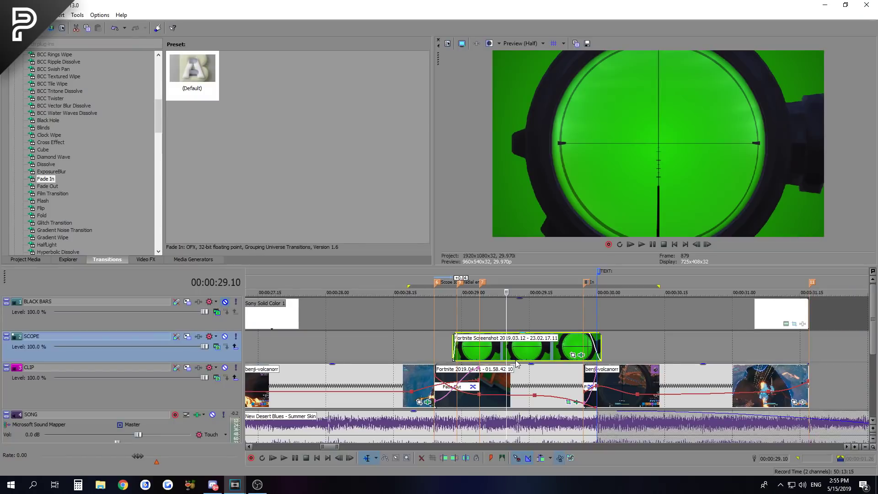
{"action": "left_click", "coordinate": [528, 353]}
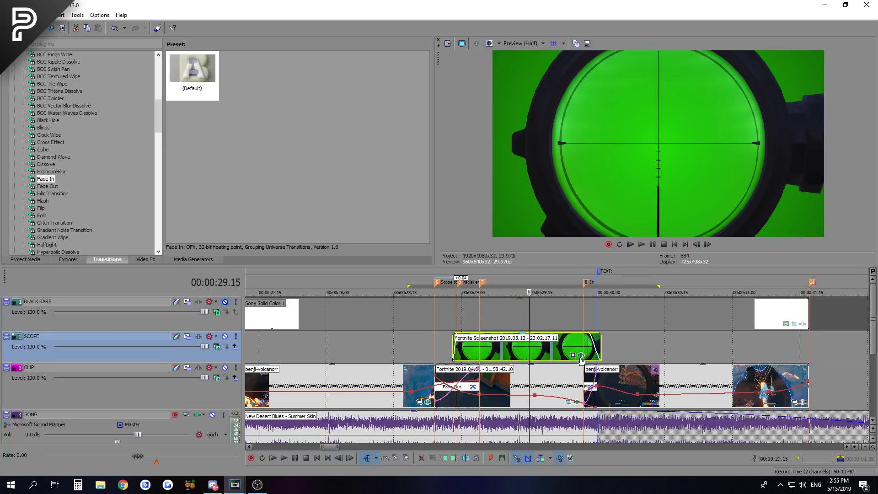
{"action": "key", "text": "9"}
{"action": "scroll", "coordinate": [580, 361], "scroll_direction": "up", "scroll_amount": 4}
{"action": "scroll", "coordinate": [579, 359], "scroll_direction": "down", "scroll_amount": 1}
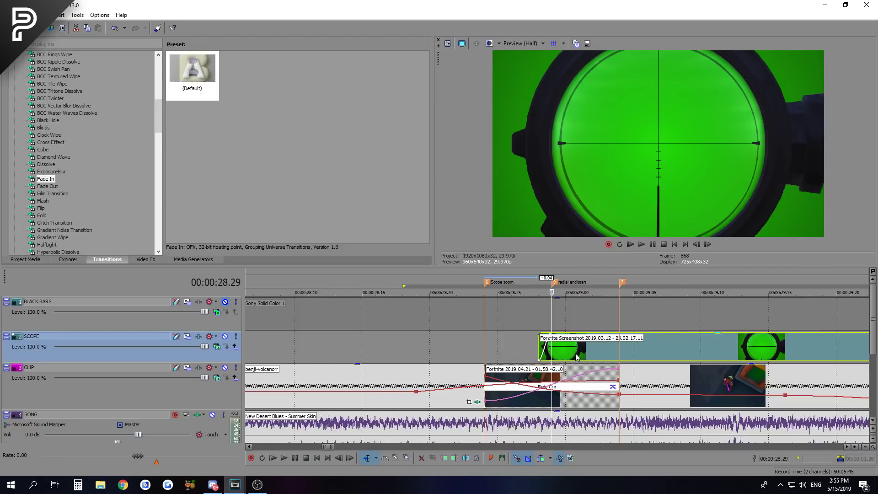
{"action": "scroll", "coordinate": [566, 356], "scroll_direction": "up", "scroll_amount": 2}
{"action": "key", "text": "Left"}
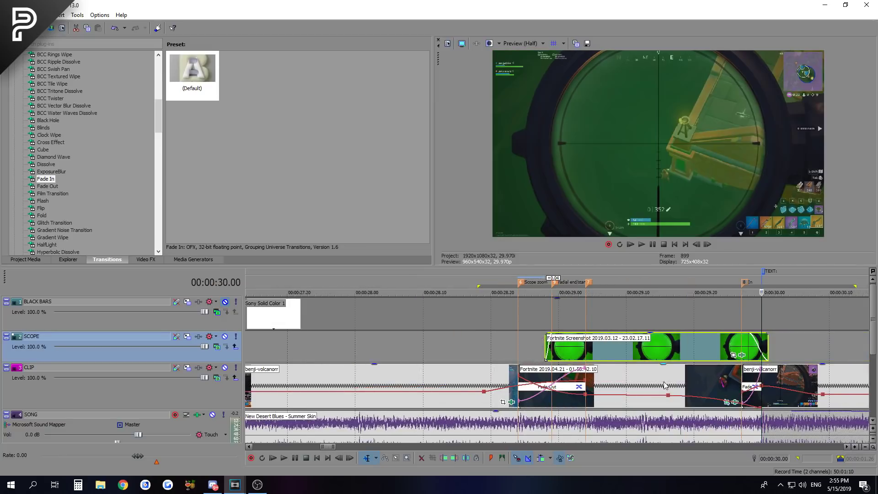
{"action": "scroll", "coordinate": [663, 386], "scroll_direction": "up", "scroll_amount": 4}
{"action": "key", "text": "Right"}
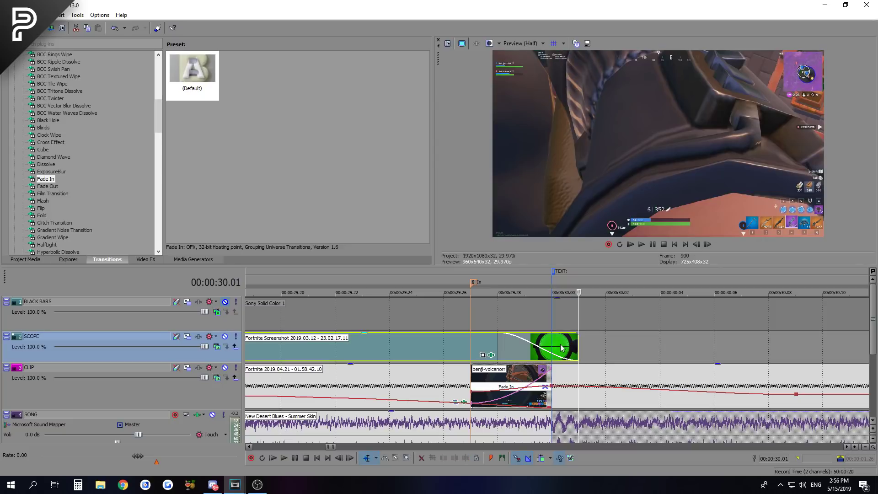
{"action": "key", "text": "Left"}
{"action": "key", "text": "Right"}
{"action": "key", "text": "Left"}
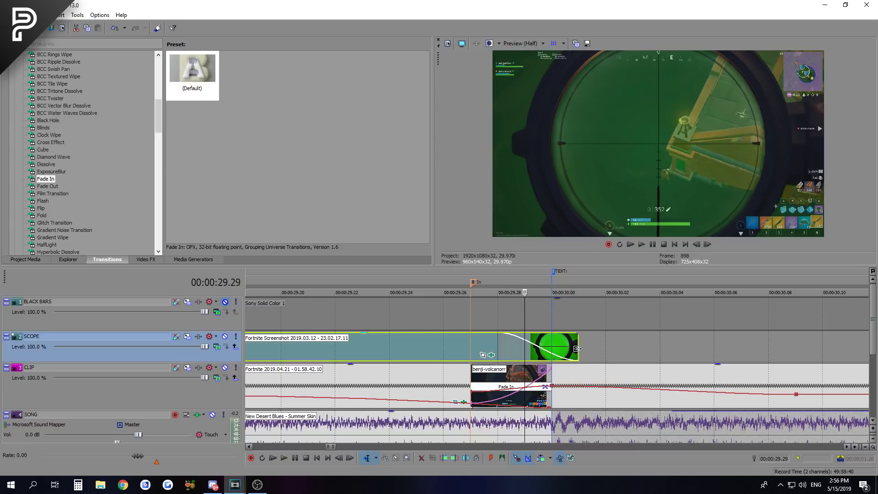
{"action": "key", "text": "Left"}
{"action": "key", "text": "Left"}
{"action": "scroll", "coordinate": [550, 355], "scroll_direction": "down", "scroll_amount": 2}
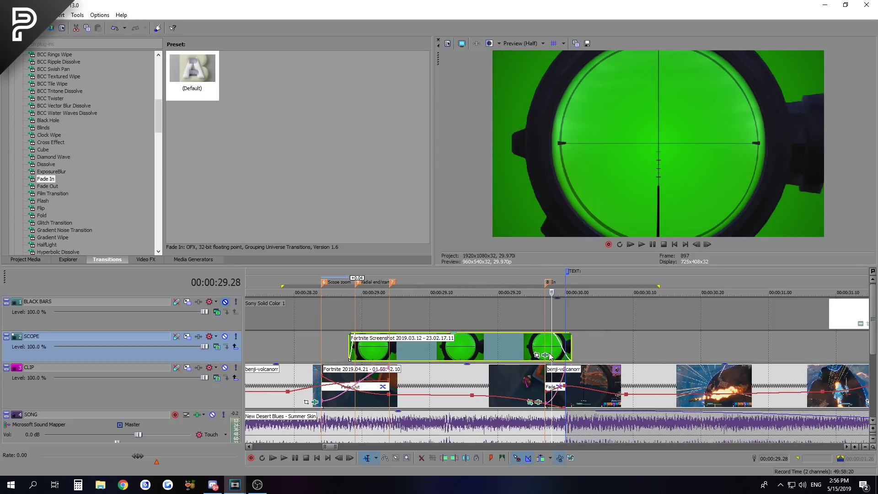
{"action": "left_click", "coordinate": [390, 351]}
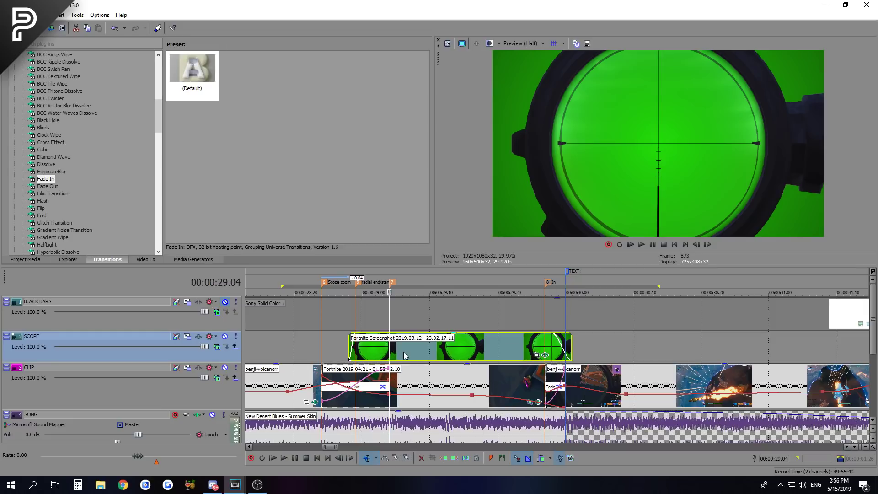
- Trim the end of the scope screenshot by one frame to 00:00:30.00, without its fade-out
{"action": "left_click_drag", "start_coordinate": [569, 344], "coordinate": [565, 343]}
{"action": "left_click", "coordinate": [559, 346]}
{"action": "scroll", "coordinate": [560, 346], "scroll_direction": "up", "scroll_amount": 1}
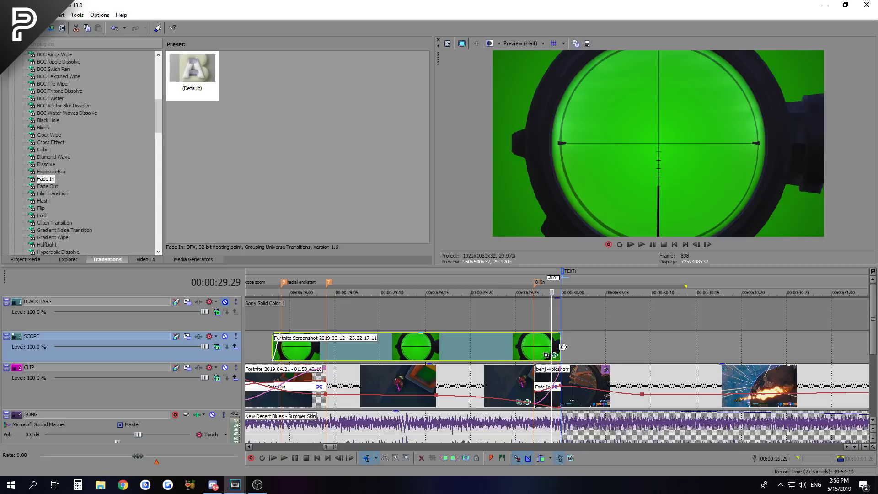
- Extend the scope screenshot one frame to 00:00:30.01 and give its end a fade-out of about three frames
{"action": "left_click", "coordinate": [562, 347]}
{"action": "left_click_drag", "start_coordinate": [562, 347], "coordinate": [544, 337]}
{"action": "key", "text": "Left"}
{"action": "key", "text": "Left"}
{"action": "key", "text": "Right"}
{"action": "key", "text": "Right"}
{"action": "key", "text": "Right"}
{"action": "key", "text": "Left"}
{"action": "key", "text": "Left"}
{"action": "key", "text": "Left"}
- Enable the BCC Chroma Key effect on the scope screenshot at 00:00:29.20 and close the effects window
{"action": "left_click", "coordinate": [477, 347]}
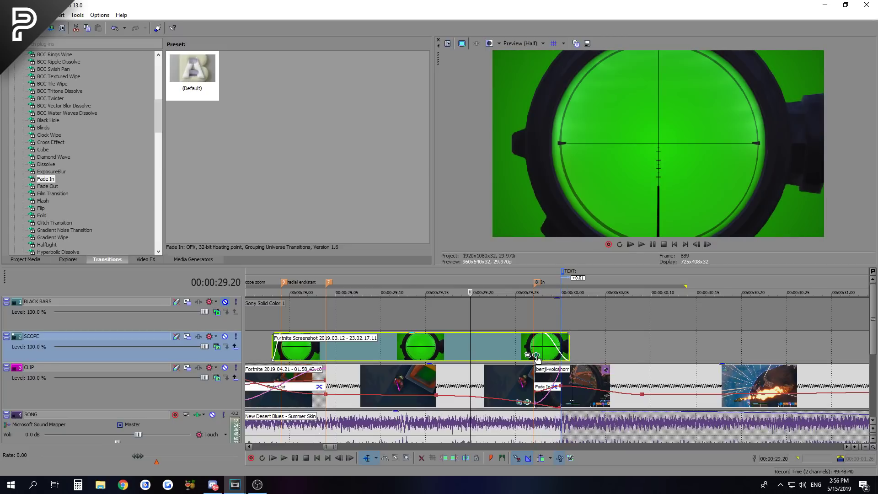
{"action": "left_click", "coordinate": [537, 356]}
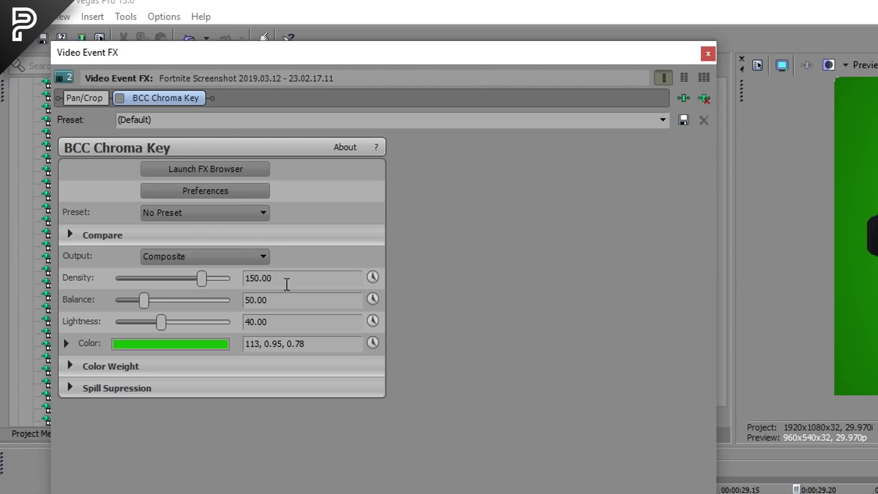
{"action": "key", "text": "Tab"}
{"action": "key", "text": "Tab"}
{"action": "key", "text": "Tab"}
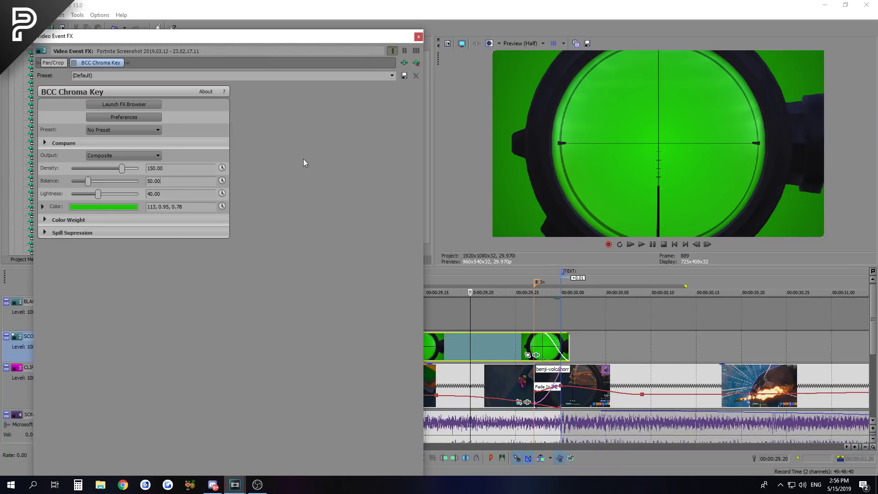
{"action": "left_click", "coordinate": [74, 63]}
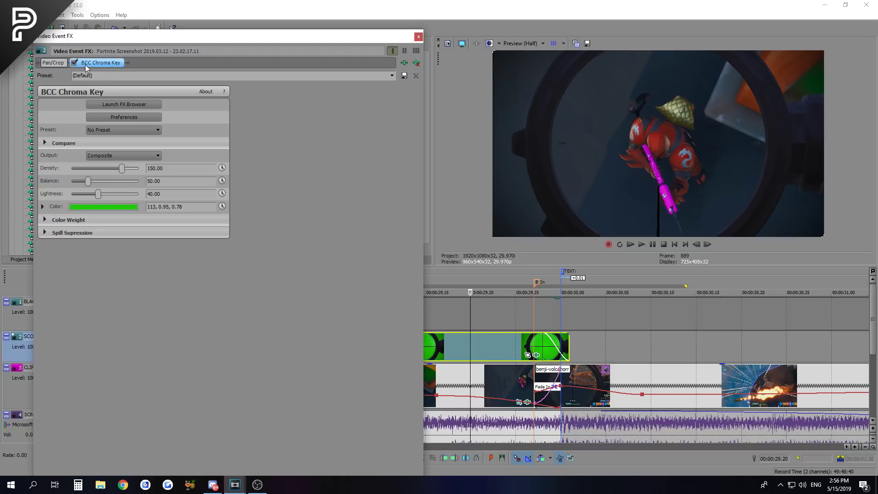
{"action": "left_click", "coordinate": [418, 36]}
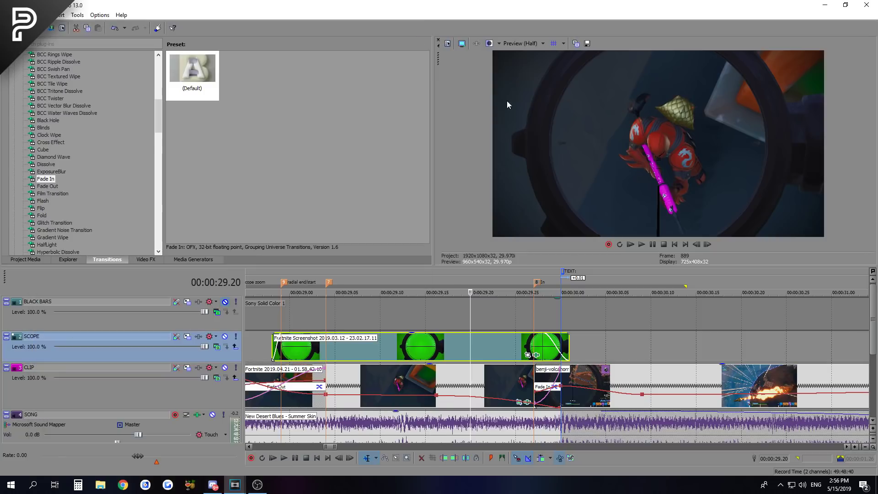
- Set the video preview quality to Best (Full)
{"action": "left_click", "coordinate": [531, 44]}
{"action": "mouse_move", "coordinate": [531, 88]}
{"action": "left_click", "coordinate": [581, 97]}
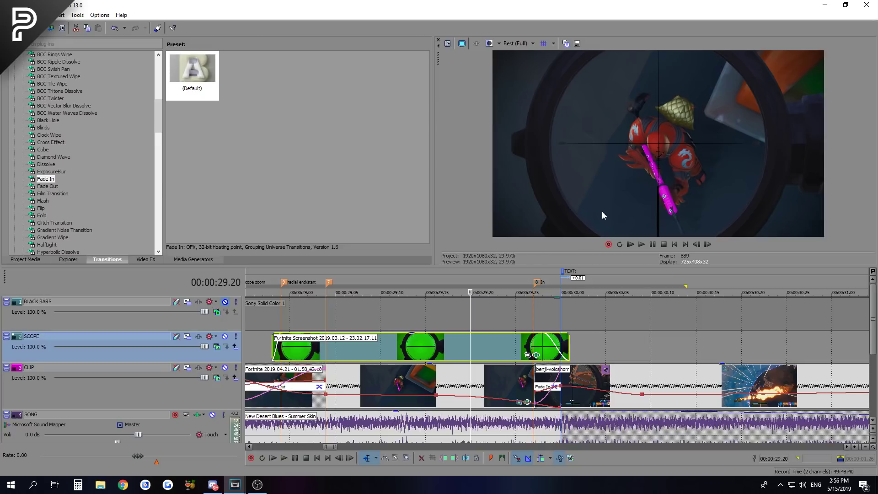
- Set the video preview quality to Preview (Half)
{"action": "left_click", "coordinate": [530, 43]}
{"action": "mouse_move", "coordinate": [523, 67]}
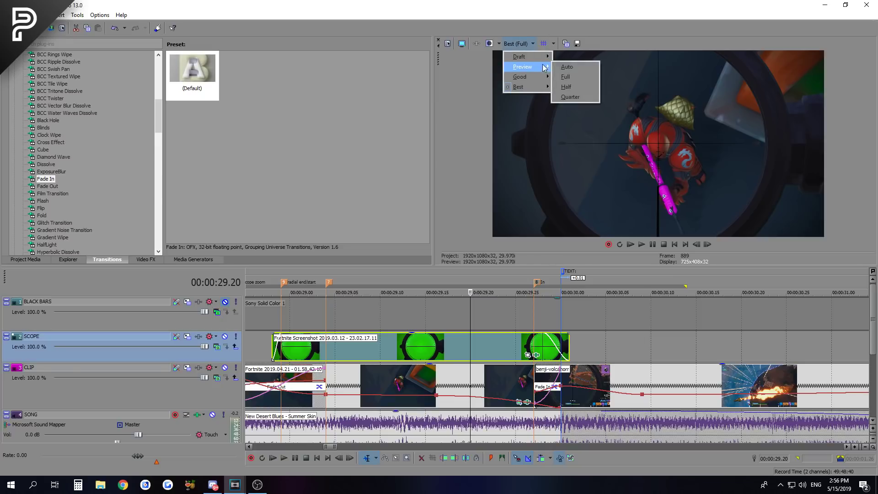
{"action": "left_click", "coordinate": [575, 86]}
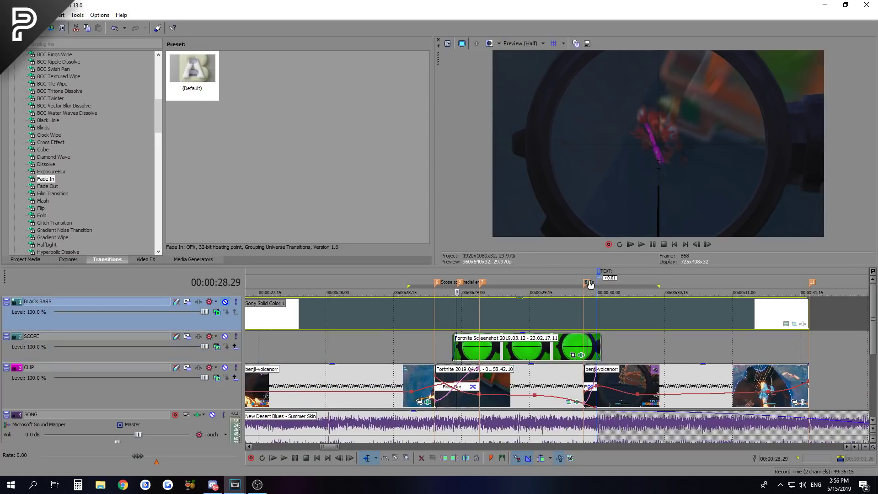
- Enlarge the video preview area in height and width and set its quality to Best (Full)
{"action": "left_click_drag", "start_coordinate": [587, 267], "coordinate": [585, 290]}
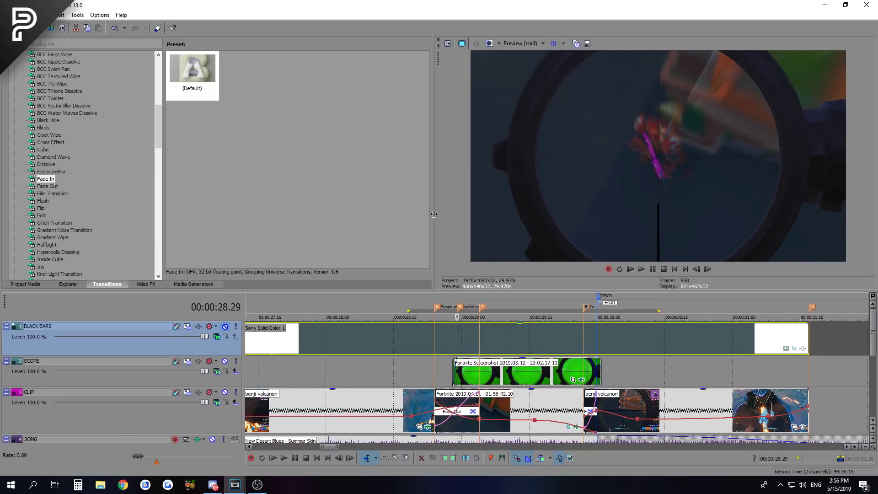
{"action": "left_click_drag", "start_coordinate": [435, 215], "coordinate": [323, 215]}
{"action": "left_click", "coordinate": [423, 45]}
{"action": "mouse_move", "coordinate": [413, 88]}
{"action": "left_click", "coordinate": [464, 97]}
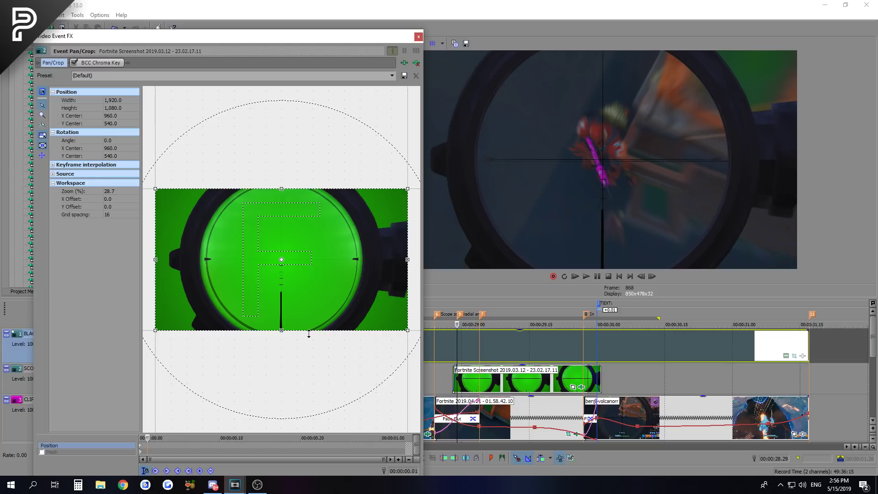
- In the scope screenshot's Event Pan/Crop, shrink the crop frame at 00:00:28.29 to about 966 by 543
{"action": "left_click", "coordinate": [417, 36]}
{"action": "scroll", "coordinate": [739, 392], "scroll_direction": "up", "scroll_amount": 3}
{"action": "scroll", "coordinate": [739, 393], "scroll_direction": "down", "scroll_amount": 2}
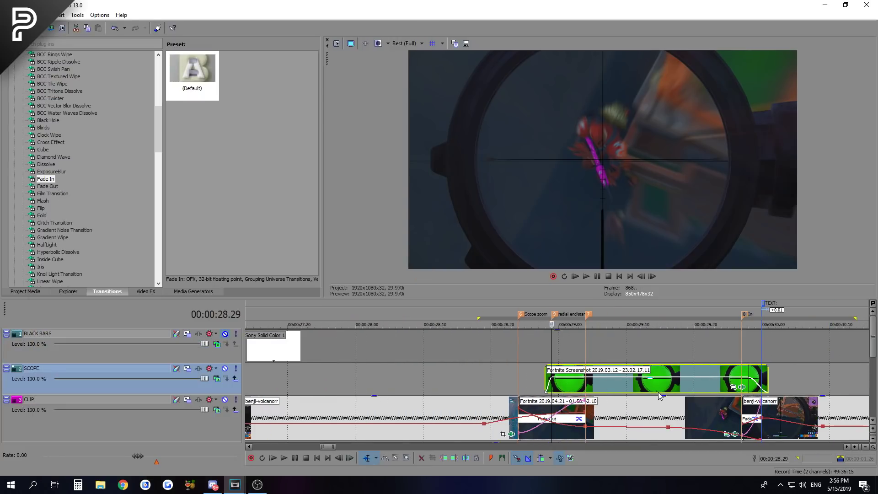
{"action": "left_click", "coordinate": [733, 388]}
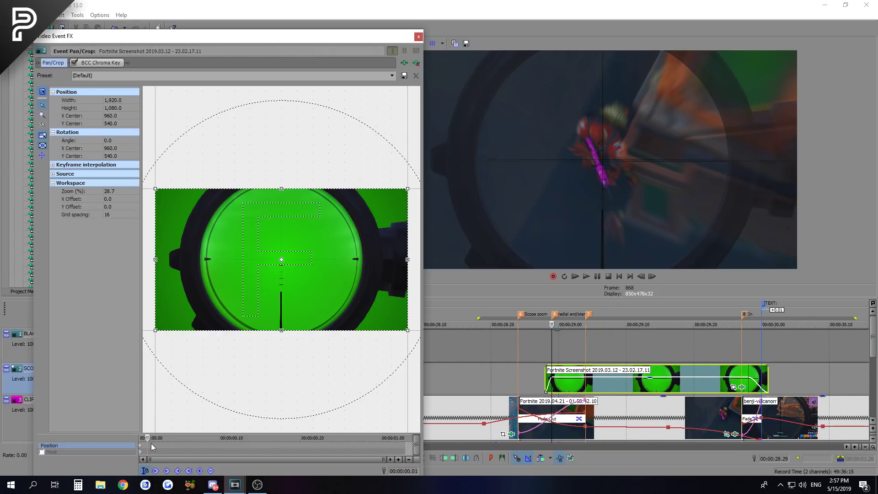
{"action": "left_click_drag", "start_coordinate": [366, 41], "coordinate": [313, 40]}
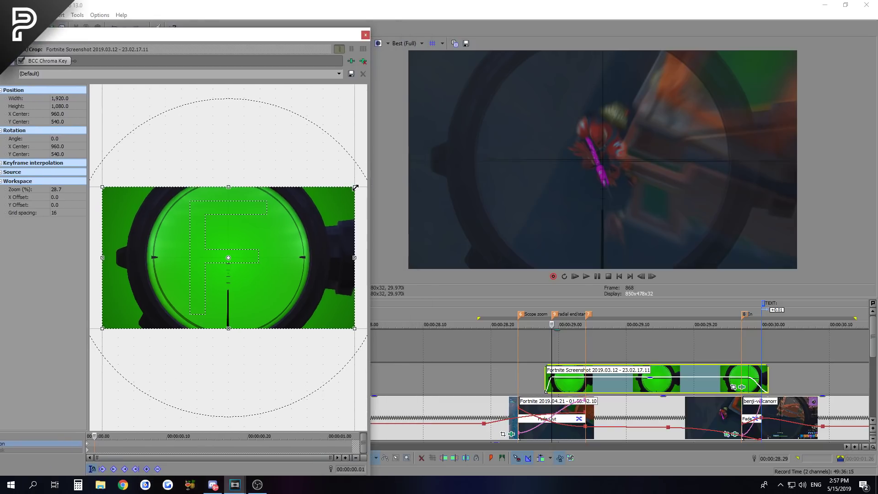
{"action": "scroll", "coordinate": [640, 392], "scroll_direction": "down", "scroll_amount": 1}
{"action": "scroll", "coordinate": [550, 388], "scroll_direction": "up", "scroll_amount": 3}
{"action": "scroll", "coordinate": [551, 388], "scroll_direction": "down", "scroll_amount": 3}
{"action": "scroll", "coordinate": [551, 389], "scroll_direction": "up", "scroll_amount": 1}
{"action": "left_click_drag", "start_coordinate": [354, 187], "coordinate": [302, 217]}
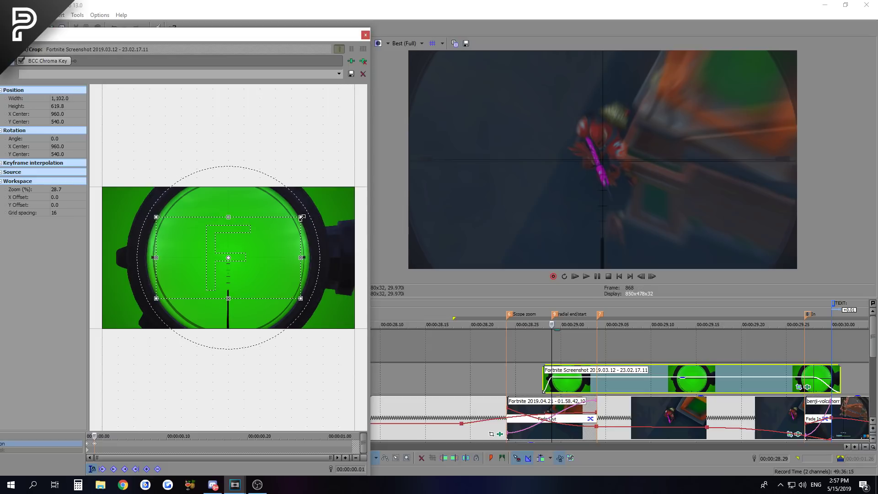
{"action": "left_click_drag", "start_coordinate": [301, 218], "coordinate": [292, 223]}
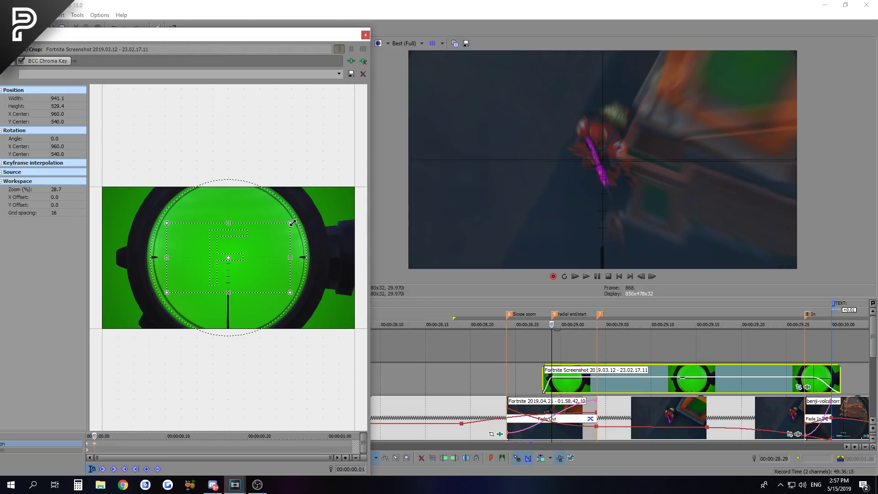
{"action": "left_click_drag", "start_coordinate": [294, 223], "coordinate": [295, 221]}
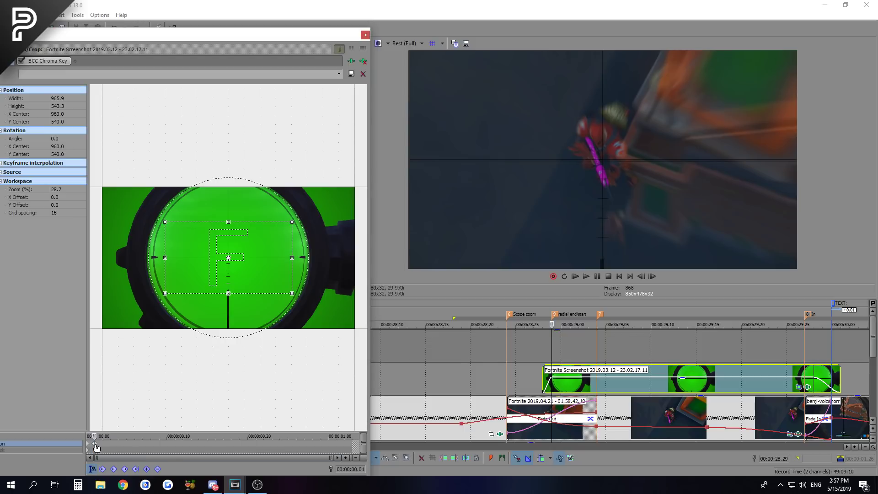
- Add a scope crop keyframe at 00:00:29.04 with the frame reduced to about 701 by 395
{"action": "left_click", "coordinate": [594, 352]}
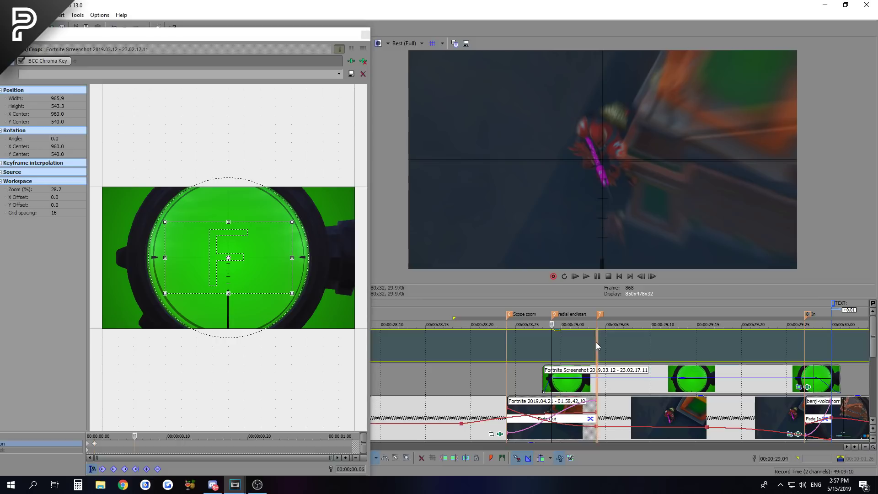
{"action": "scroll", "coordinate": [821, 365], "scroll_direction": "down", "scroll_amount": 1}
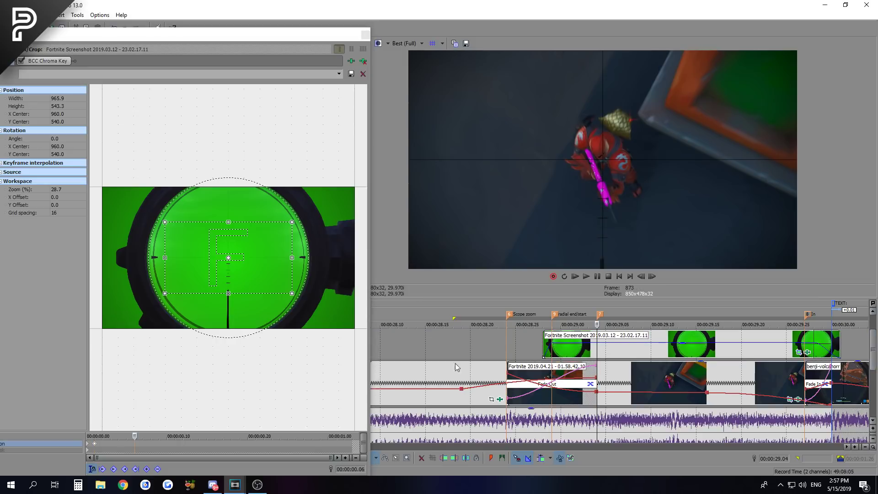
{"action": "left_click_drag", "start_coordinate": [292, 221], "coordinate": [275, 227]}
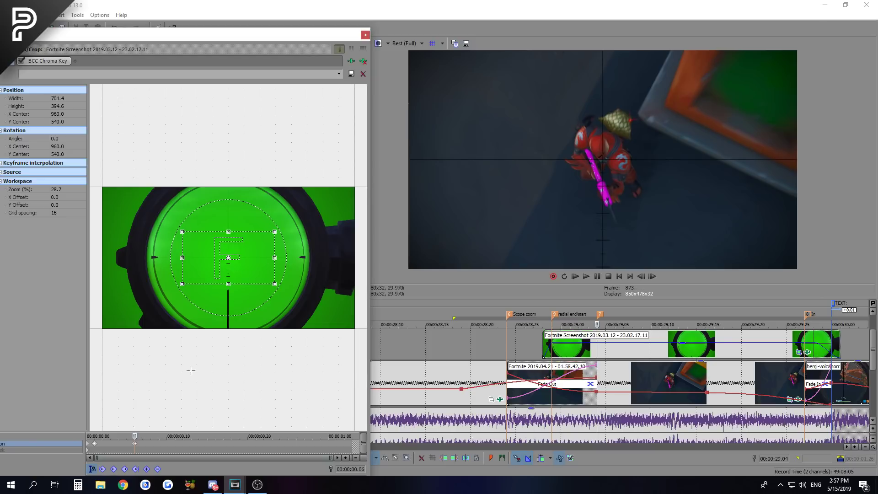
- Set the scope crop keyframe at 00:00:29.04 to Smooth interpolation and the one at 00:00:28.29 to Linear
{"action": "right_click", "coordinate": [135, 444]}
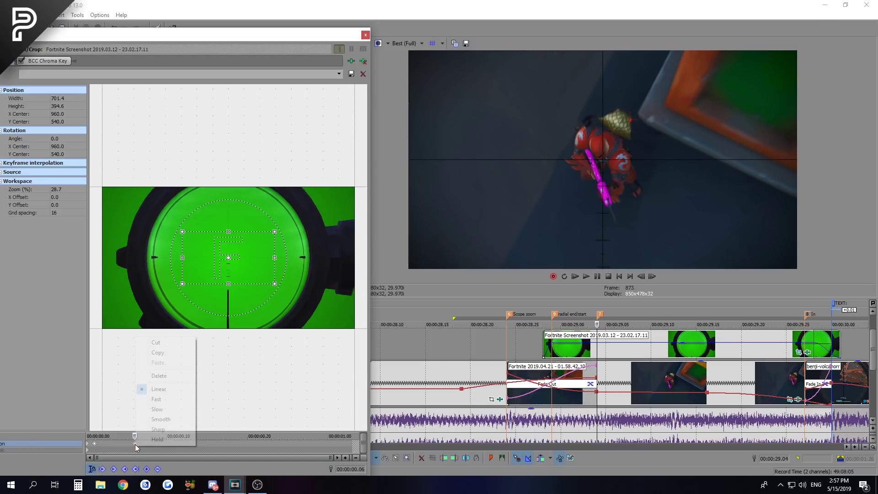
{"action": "left_click", "coordinate": [167, 416]}
{"action": "left_click", "coordinate": [94, 443]}
{"action": "right_click", "coordinate": [94, 444]}
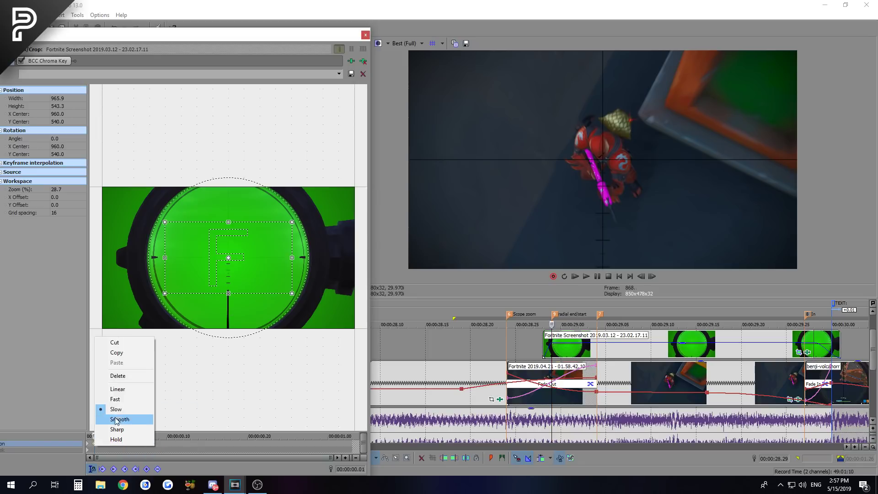
{"action": "left_click", "coordinate": [118, 389]}
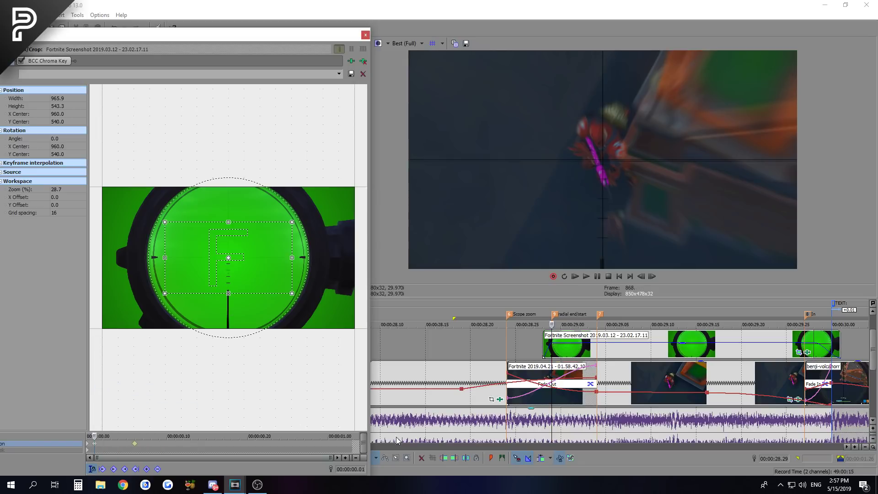
- Add a scope crop keyframe at 00:00:29.27 sized about 887 by 499 and rotated about 5.8 degrees
{"action": "left_click", "coordinate": [831, 340]}
{"action": "key", "text": "Left"}
{"action": "key", "text": "Left"}
{"action": "key", "text": "Left"}
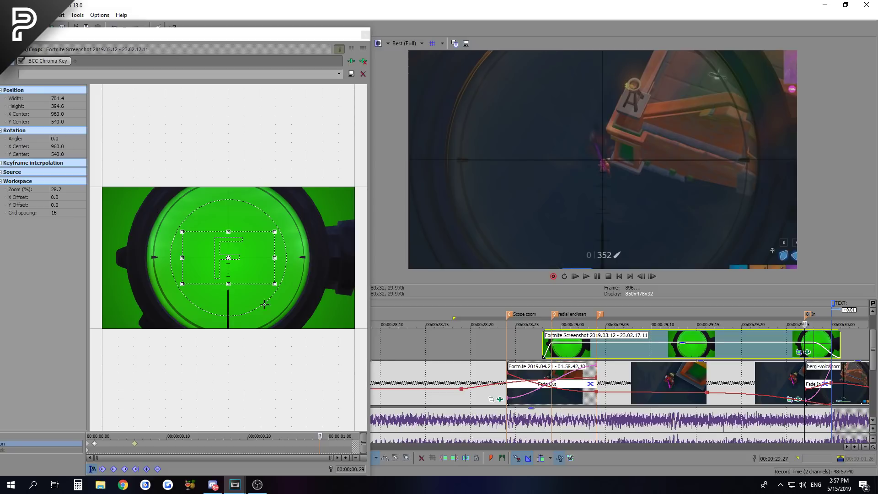
{"action": "left_click_drag", "start_coordinate": [274, 232], "coordinate": [303, 215]}
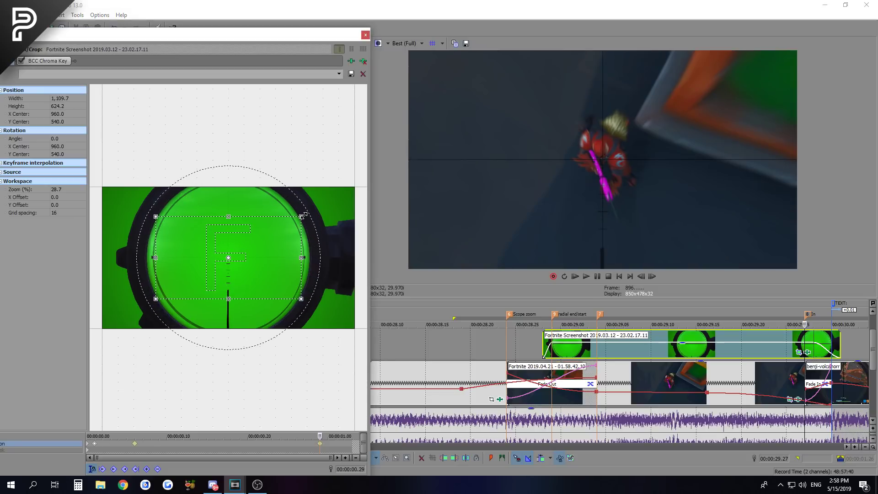
{"action": "left_click_drag", "start_coordinate": [302, 215], "coordinate": [246, 211]}
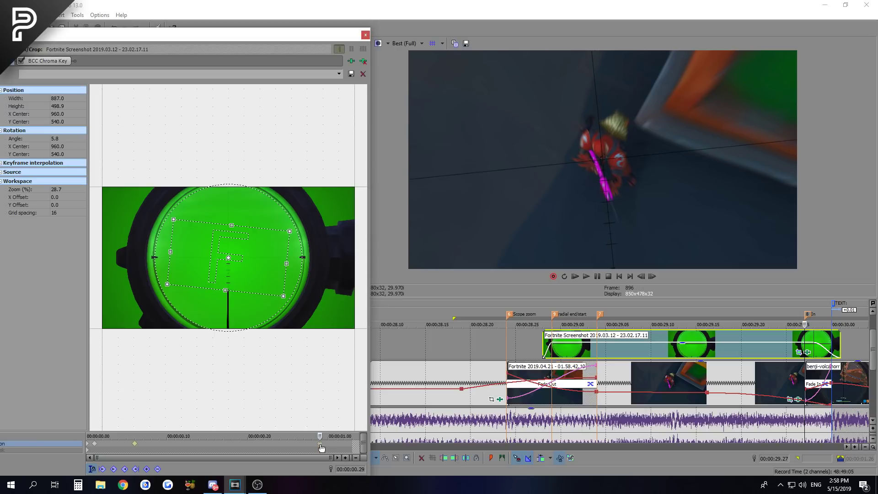
- Add a crop keyframe at 00:00:30.00 restored to the default 1,920 by 1,080 frame and close the effects window
{"action": "key", "text": "Right"}
{"action": "key", "text": "Right"}
{"action": "key", "text": "Right"}
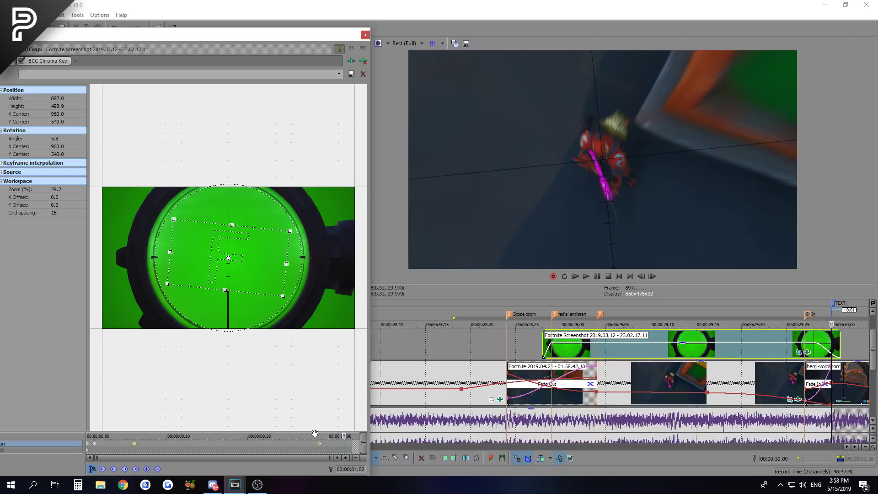
{"action": "right_click", "coordinate": [247, 273]}
{"action": "left_click", "coordinate": [256, 273]}
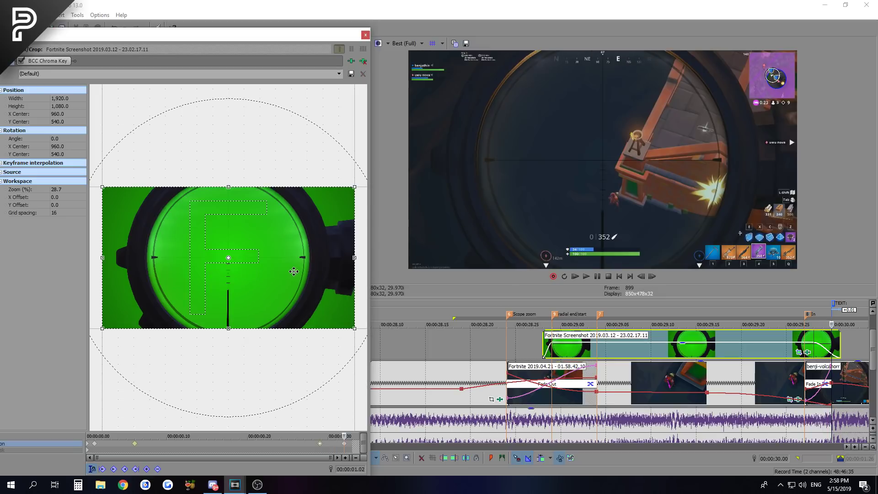
{"action": "left_click", "coordinate": [365, 35]}
- Set the loop region around the scope screenshot and play back the scope zoom transition to check it
{"action": "scroll", "coordinate": [427, 324], "scroll_direction": "down", "scroll_amount": 2}
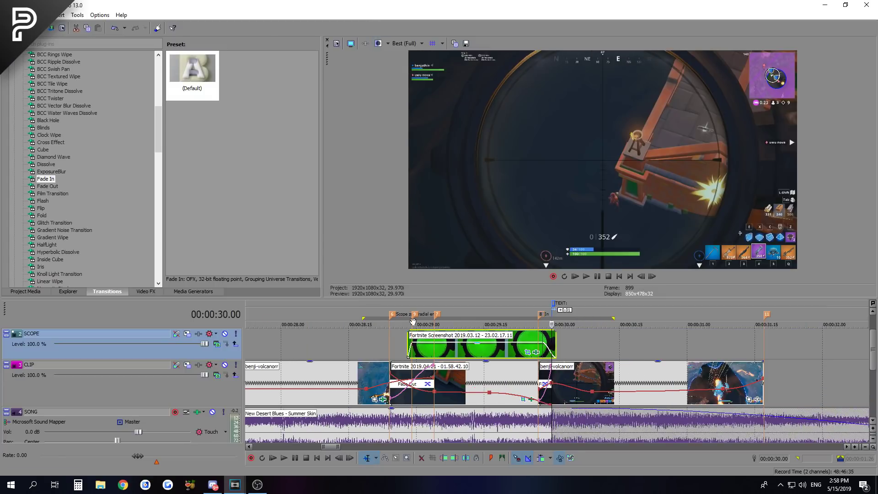
{"action": "left_click_drag", "start_coordinate": [377, 318], "coordinate": [587, 319]}
{"action": "key", "text": "space"}
{"action": "key", "text": "space"}
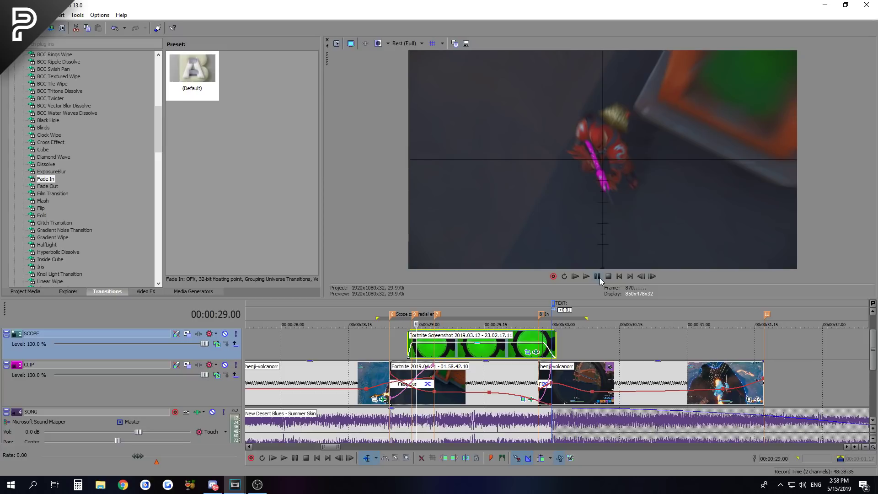
{"action": "key", "text": "space"}
{"action": "key", "text": "space"}
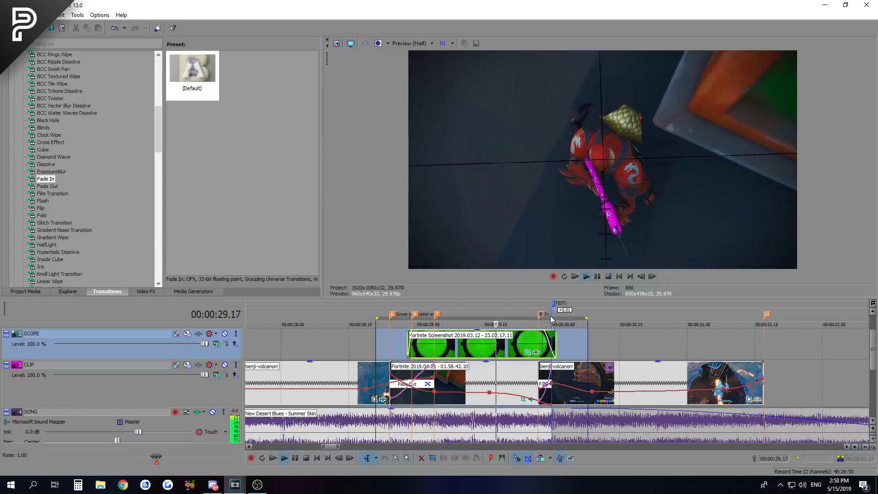
{"action": "key", "text": "space"}
{"action": "left_click", "coordinate": [488, 347]}
{"action": "scroll", "coordinate": [507, 349], "scroll_direction": "down", "scroll_amount": 3}
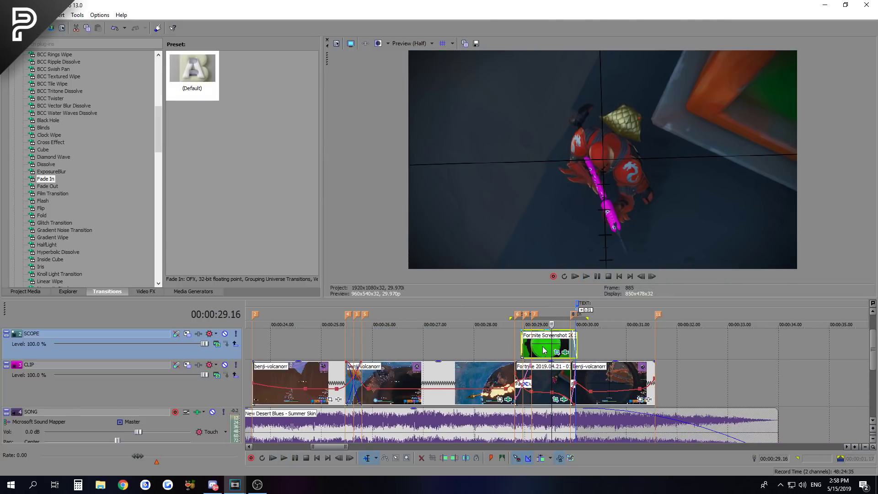